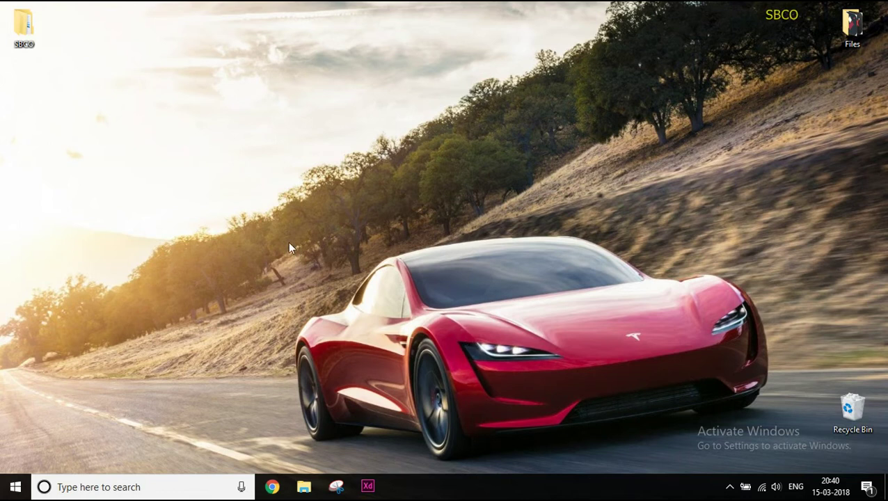
- Open the FAGLL03 folder inside the RICT folder of the desktop's SBCO folder
double_click(27, 22)
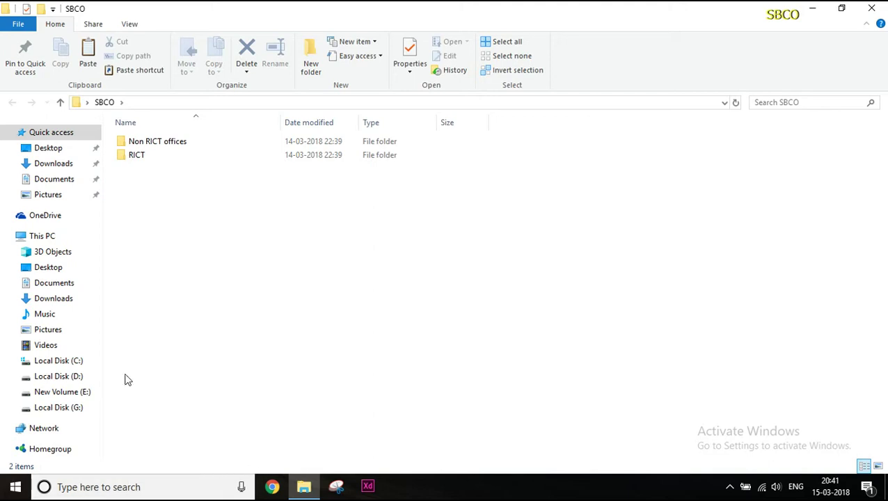
left_click(167, 160)
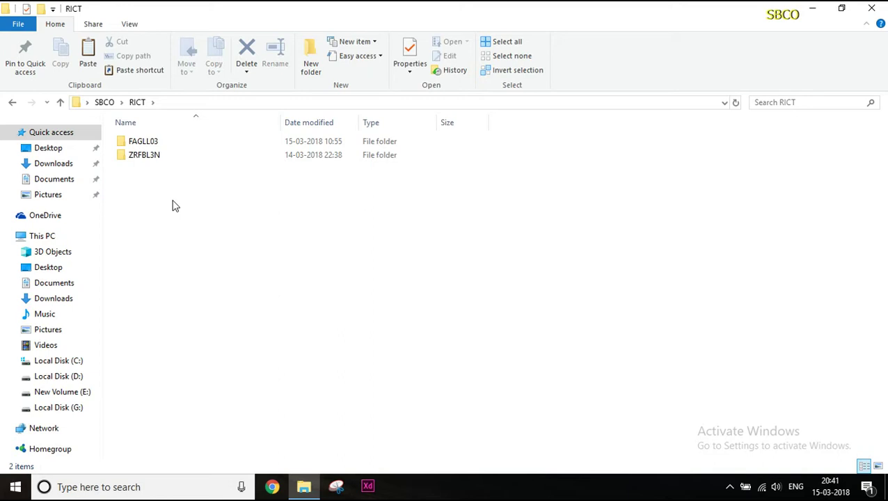
left_click(156, 156)
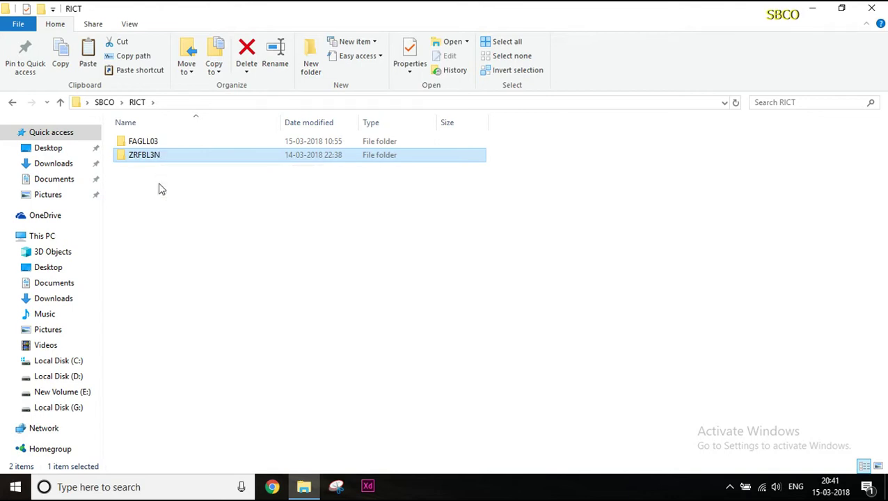
left_click(157, 184)
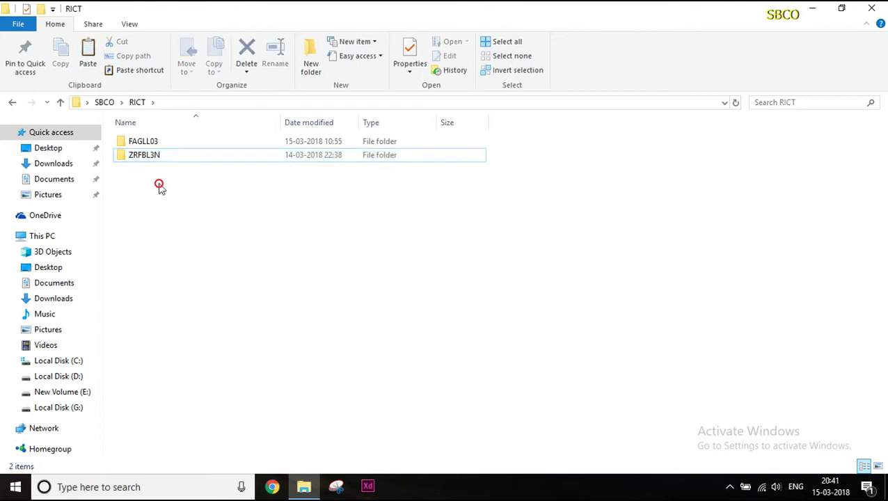
left_click(153, 144)
double_click(153, 144)
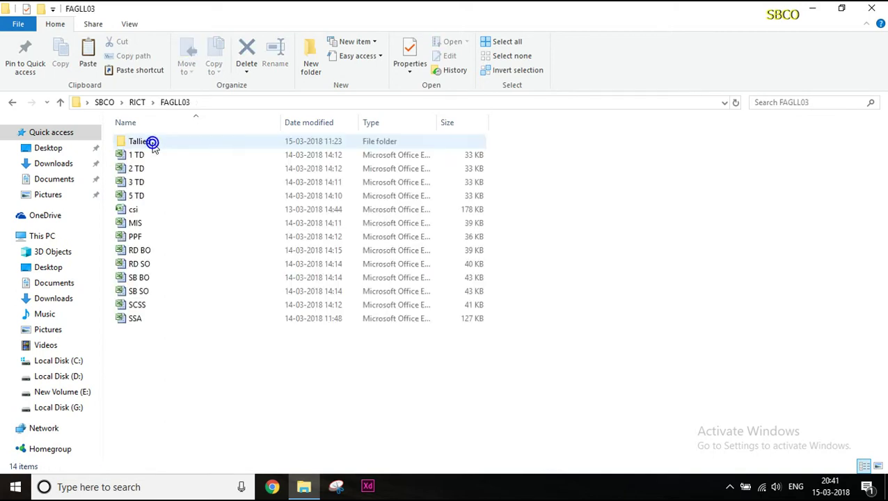
left_click(161, 352)
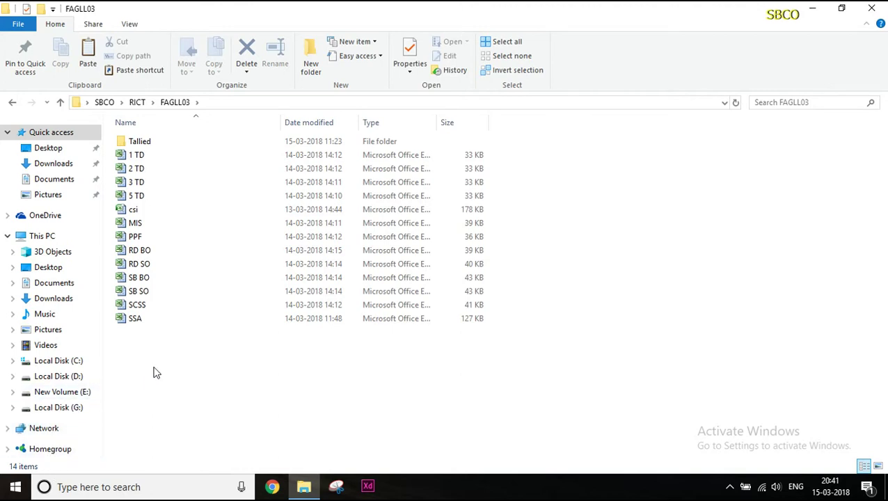
left_click_drag(154, 367, 256, 156)
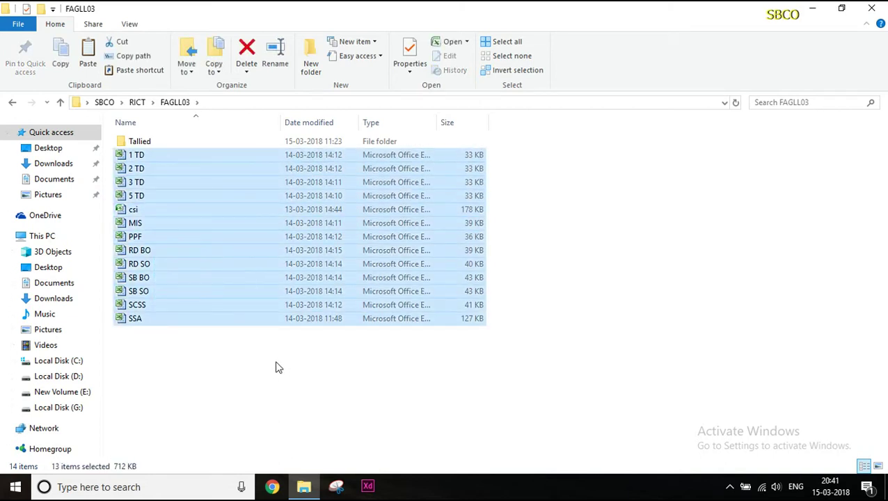
left_click(257, 382)
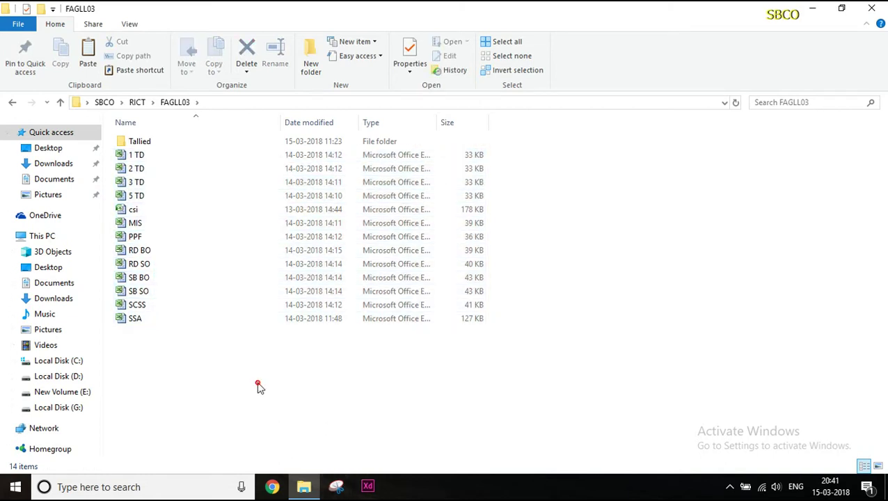
left_click(186, 216)
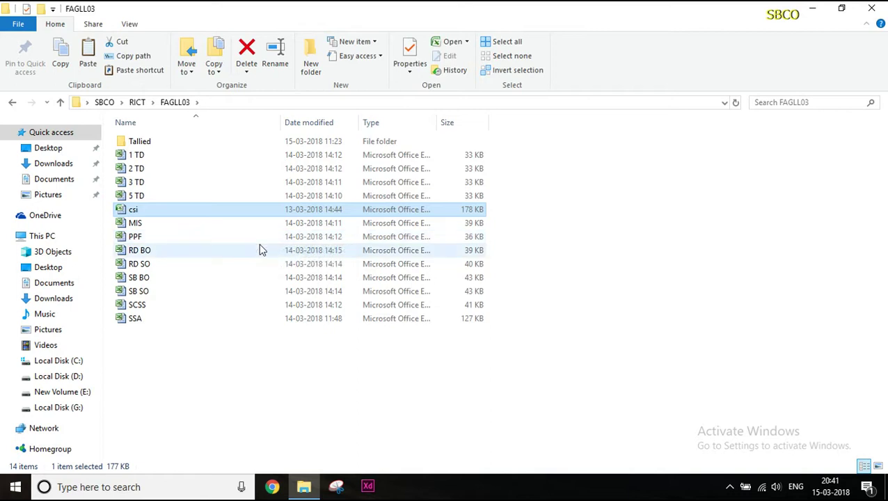
left_click(213, 359)
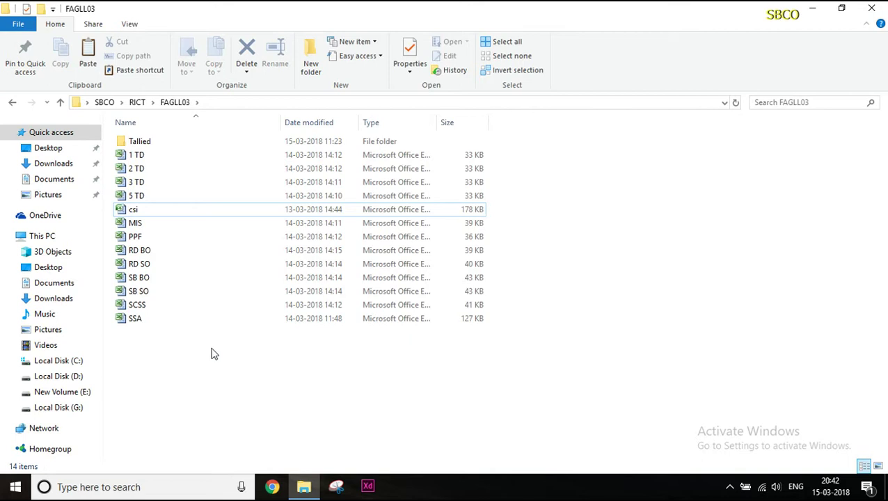
- Open the Final workbook stored in the Tallied subfolder
left_click(178, 141)
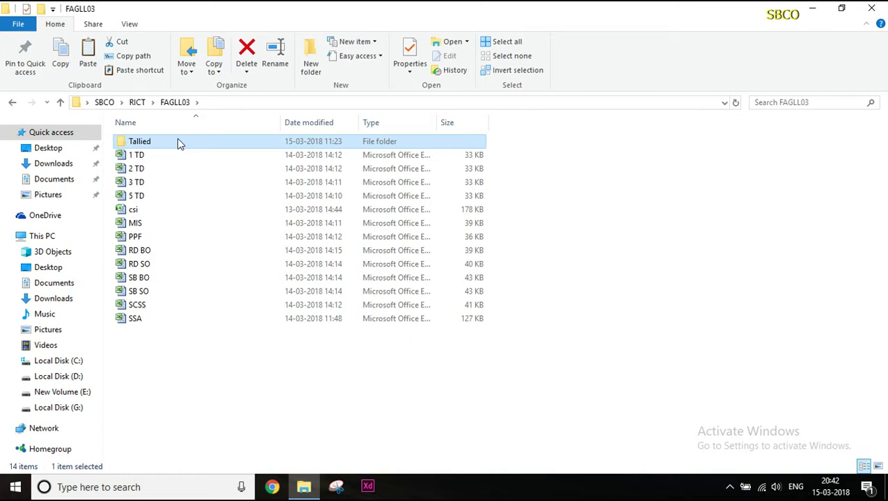
double_click(178, 142)
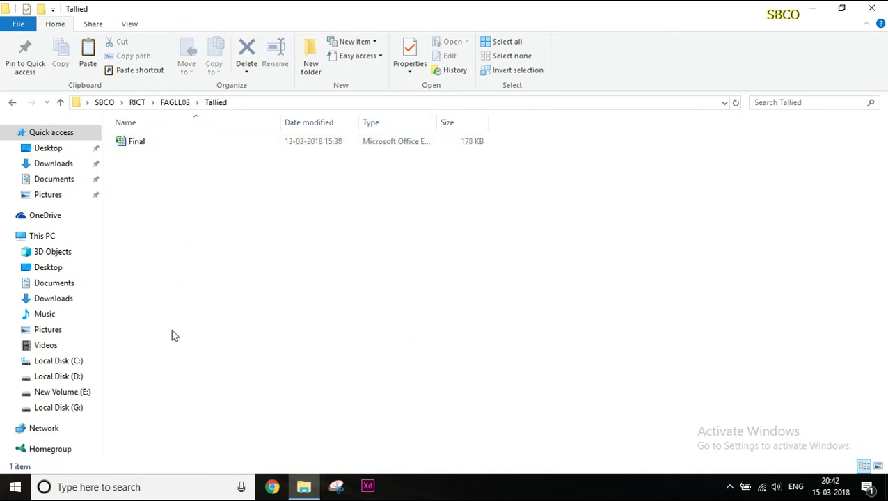
left_click(162, 148)
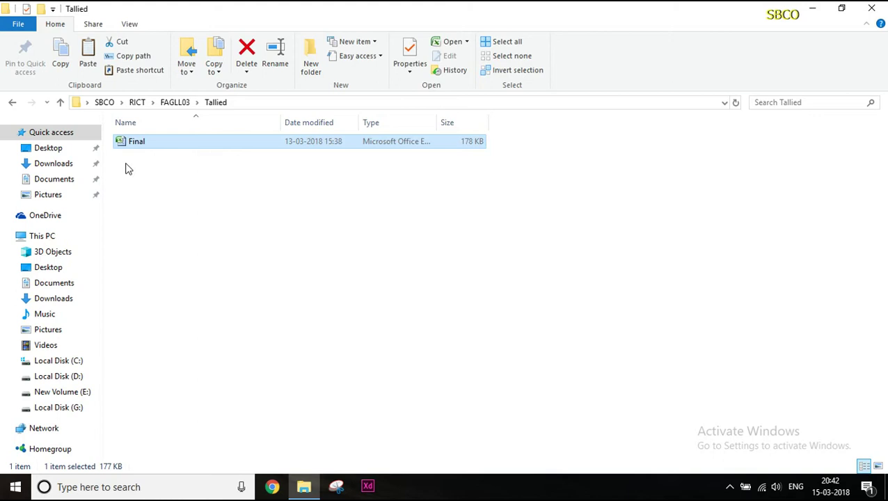
double_click(146, 143)
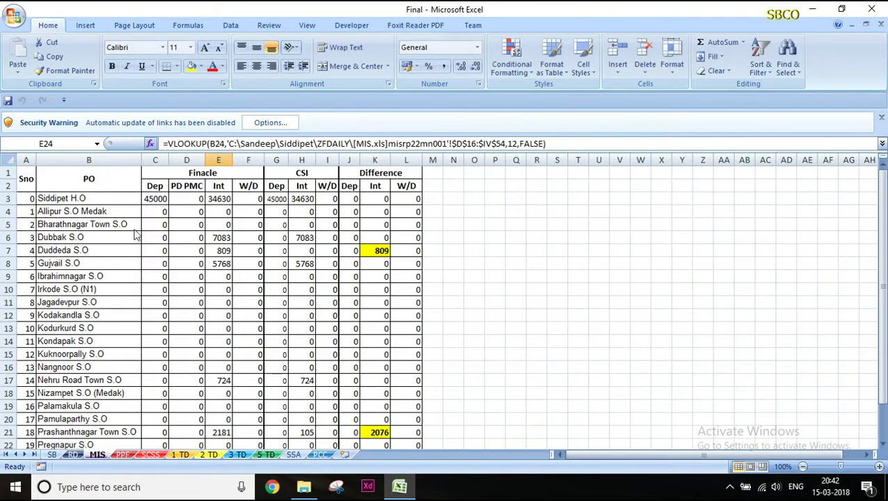
- Examine the Finacle, CSI and difference figures on the scheme sheets from RD to SSA and on SB, then minimize the workbook
left_click(60, 456)
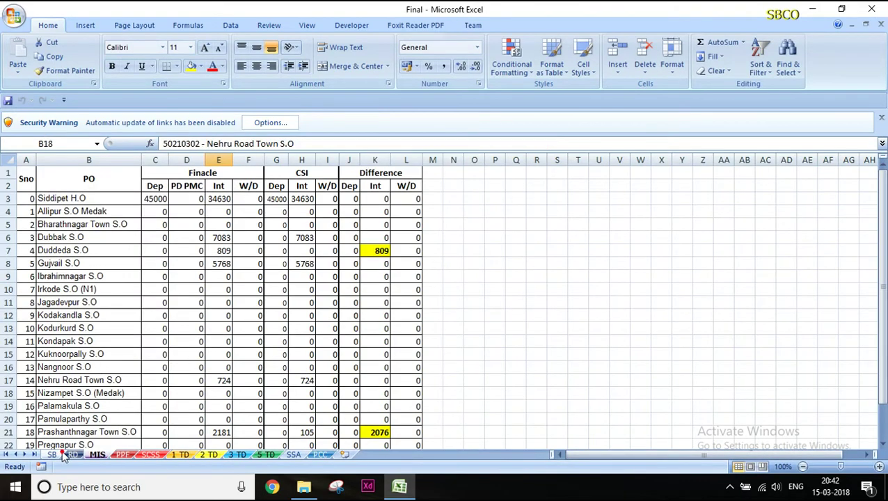
left_click(73, 455)
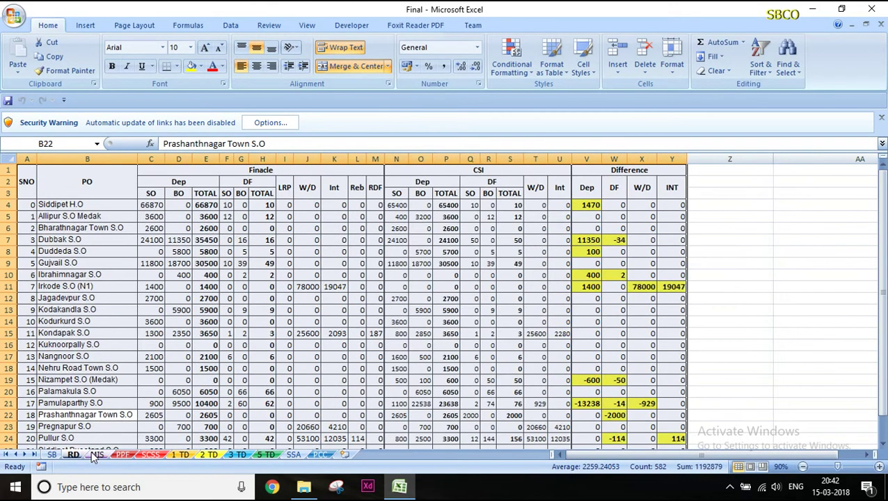
left_click(97, 455)
left_click(122, 455)
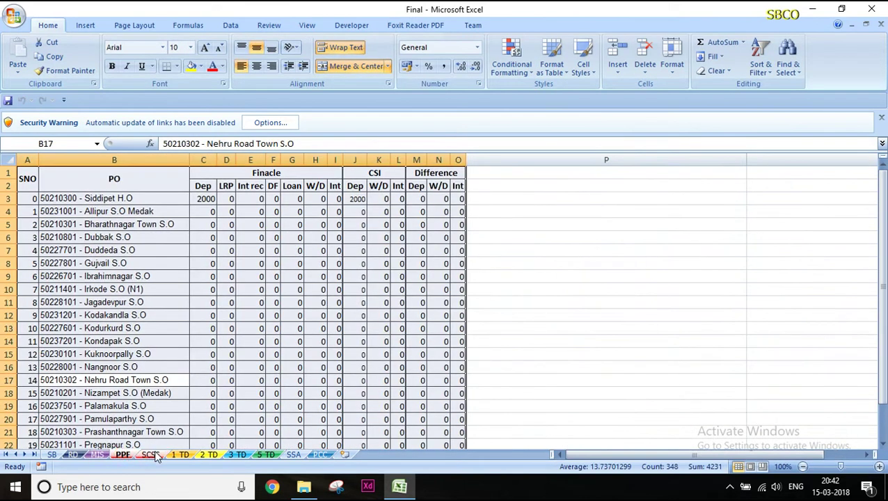
left_click(153, 455)
left_click(180, 455)
left_click(207, 455)
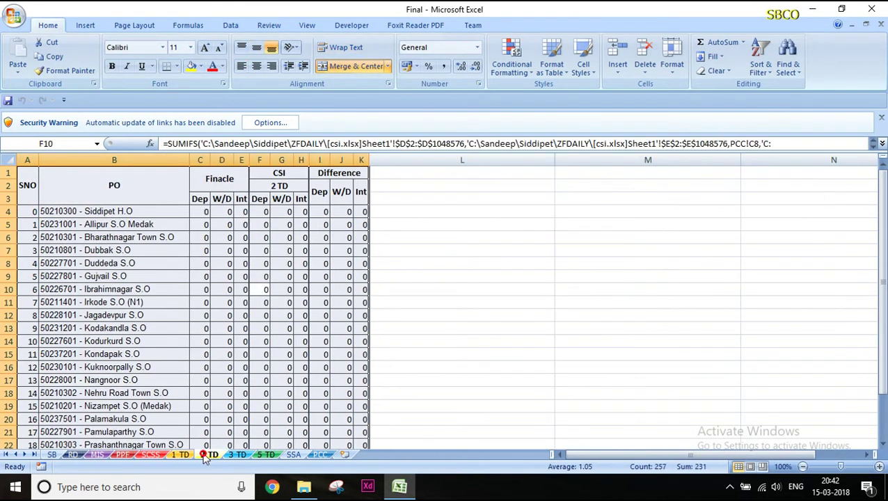
left_click(237, 455)
left_click(266, 455)
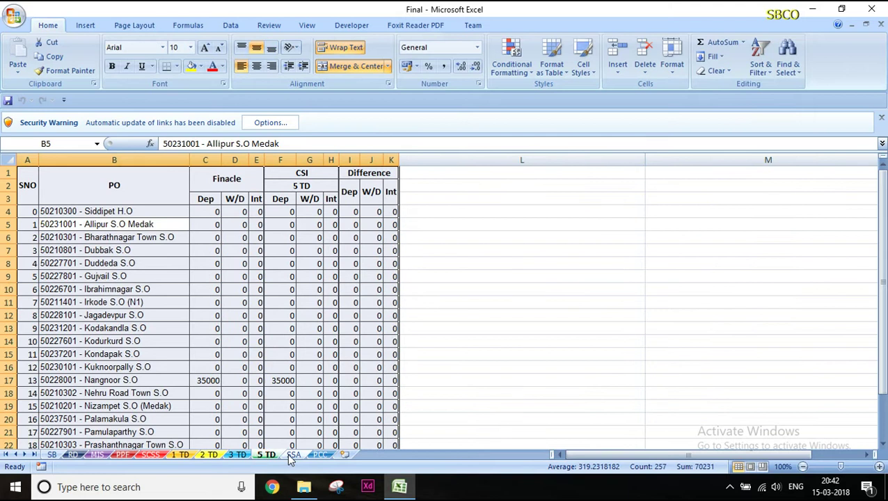
left_click(292, 455)
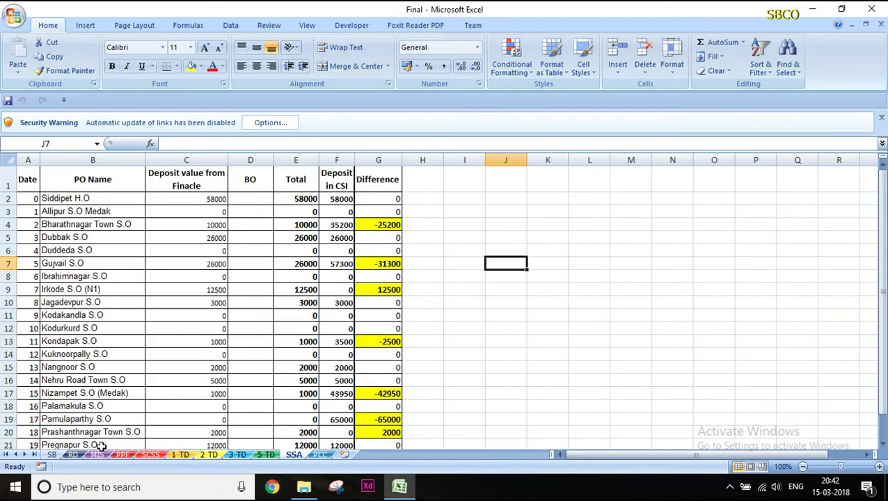
left_click(52, 455)
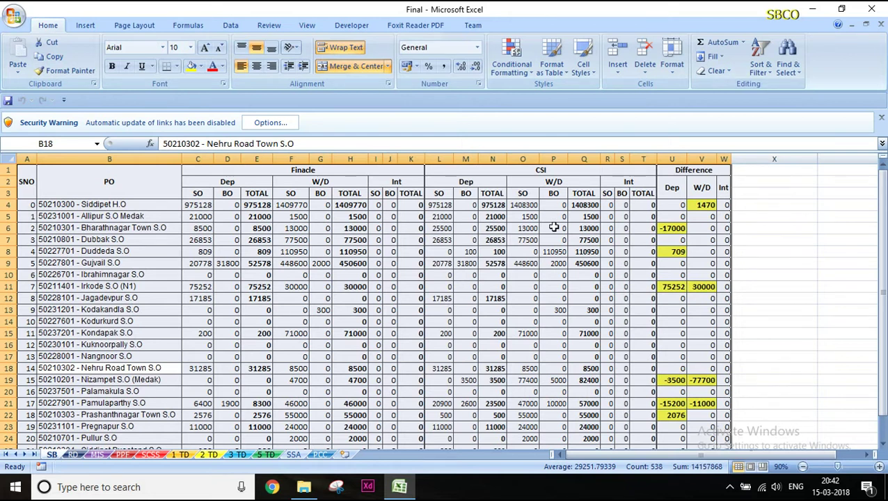
left_click(810, 10)
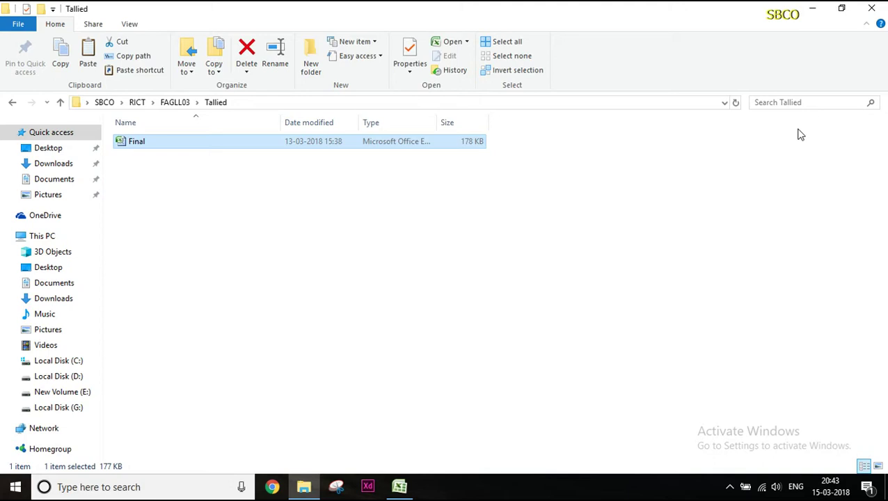
left_click(730, 488)
left_click(729, 460)
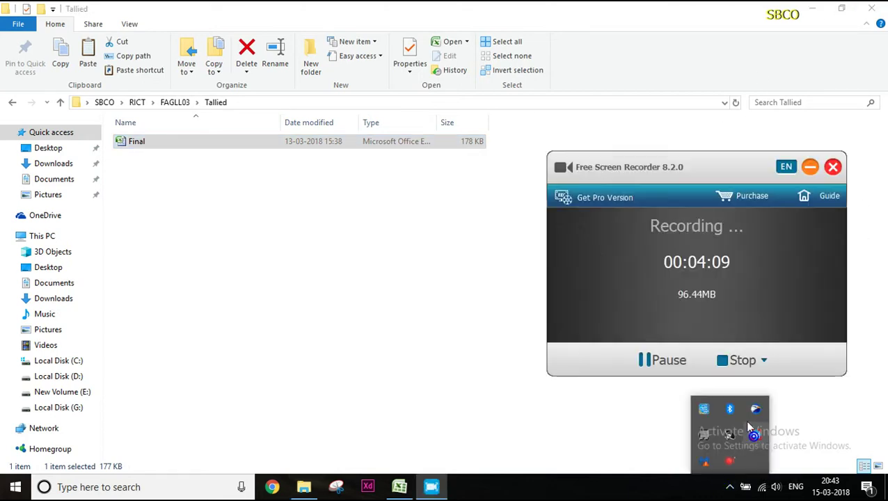
left_click(679, 361)
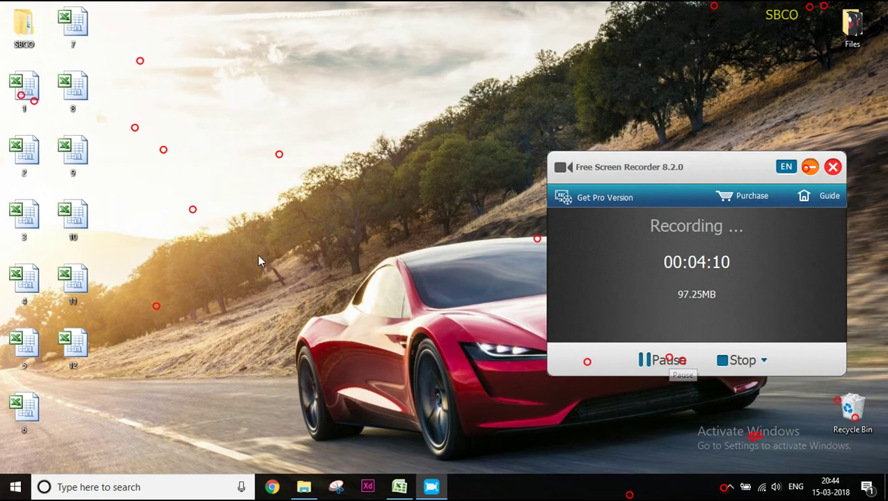
left_click_drag(175, 17, 13, 461)
left_click(142, 329)
left_click(24, 87)
left_click(28, 159)
left_click(28, 104)
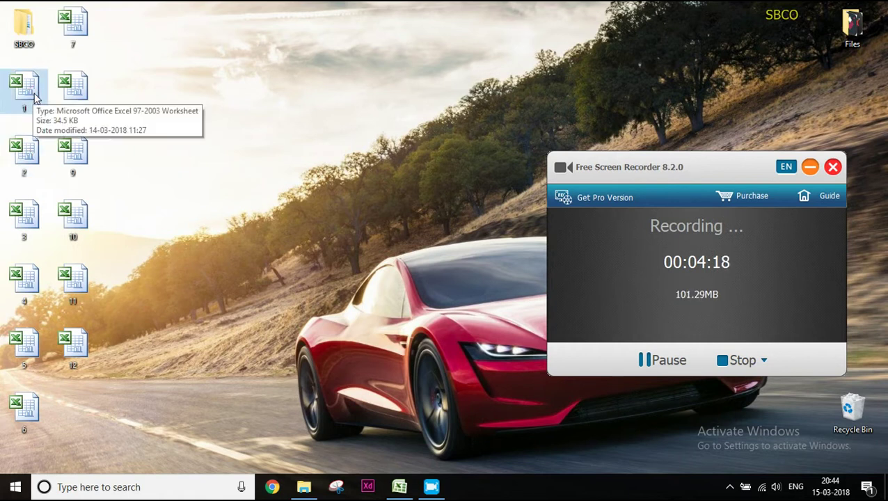
- Return to the FAGLL03 folder, review the names of its report spreadsheets, and go back to the desktop
left_click(301, 488)
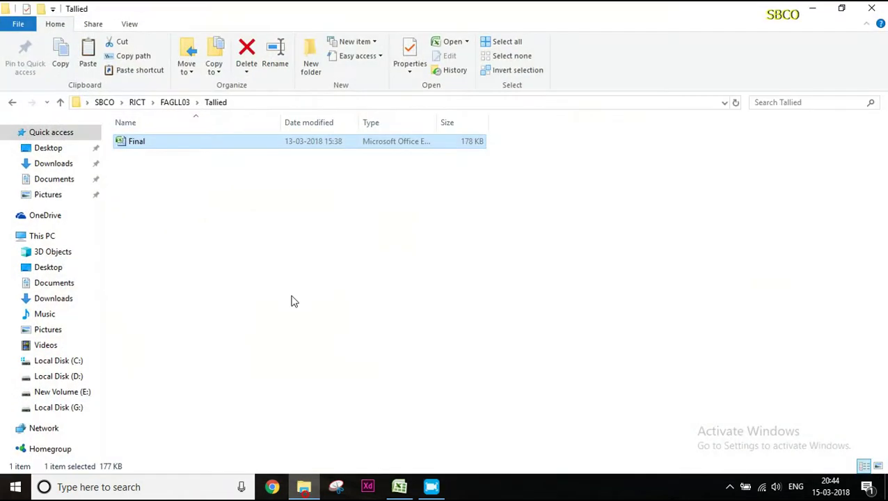
left_click(171, 104)
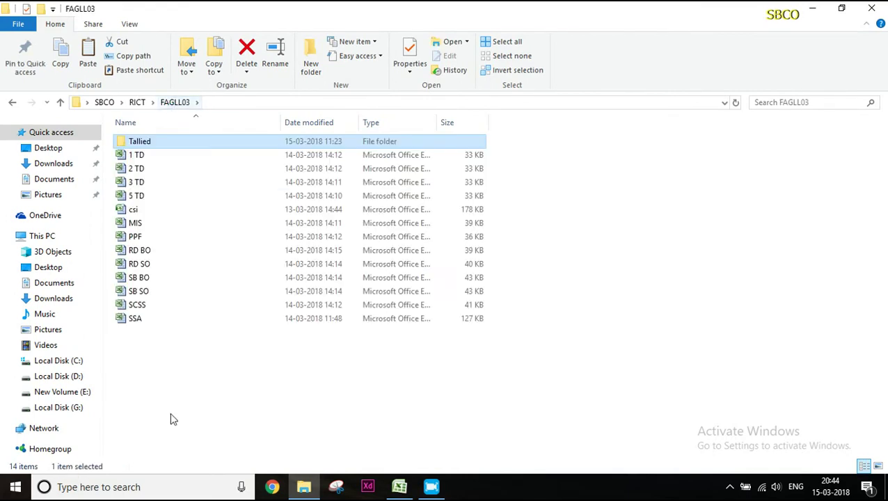
left_click_drag(146, 364, 188, 158)
left_click(190, 343)
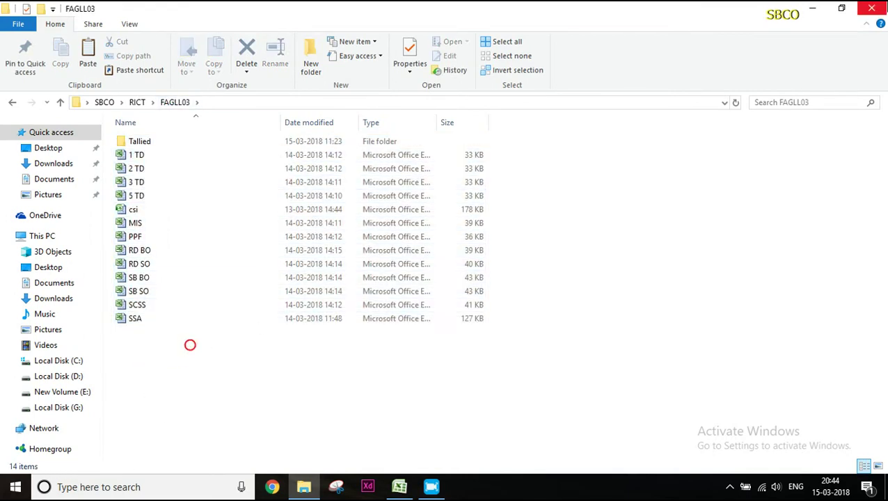
left_click(819, 8)
- Open desktop workbook 1 to check which deposit scheme its report covers, then close it and return to the desktop
double_click(30, 94)
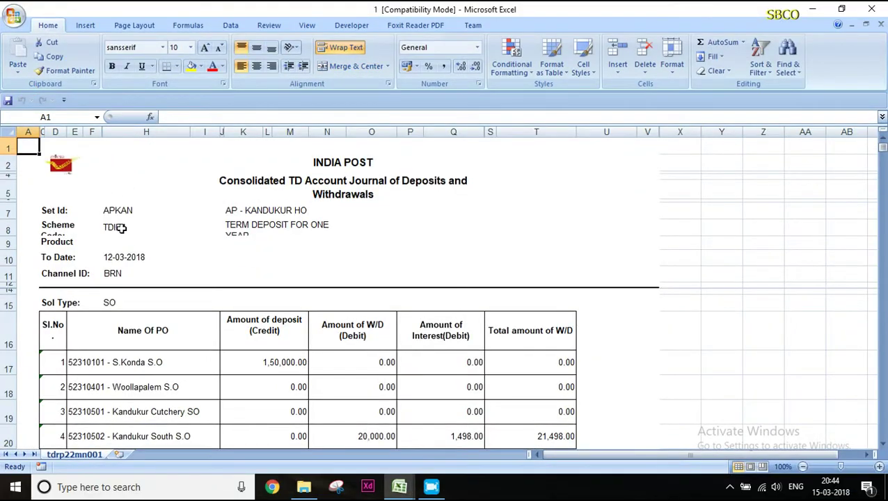
left_click(871, 9)
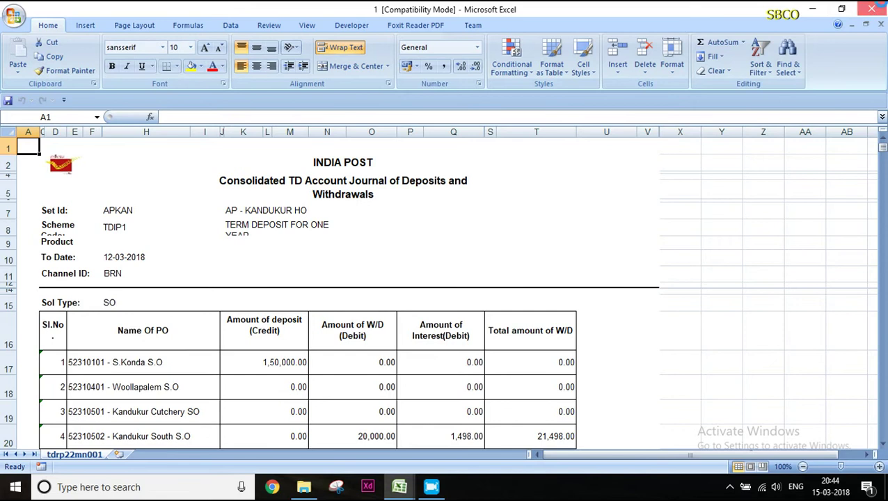
left_click(812, 9)
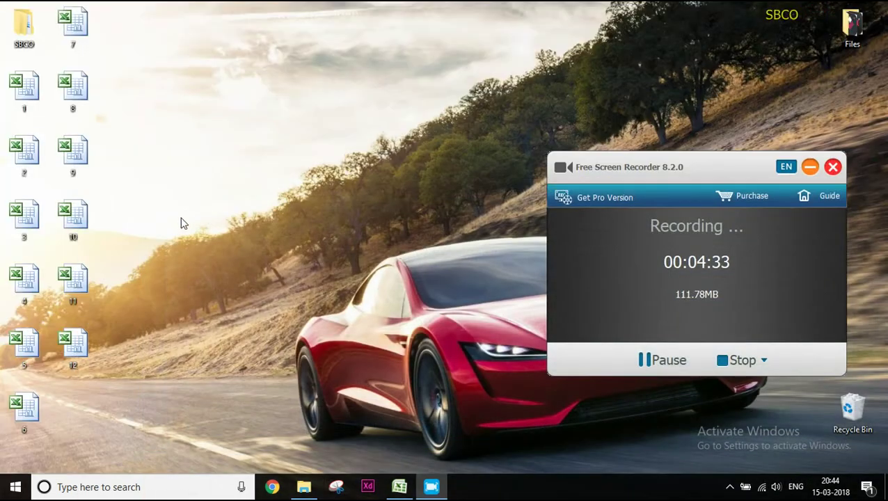
- Rename the desktop spreadsheet 1 as 1 TD
left_click(22, 101)
left_click(23, 101)
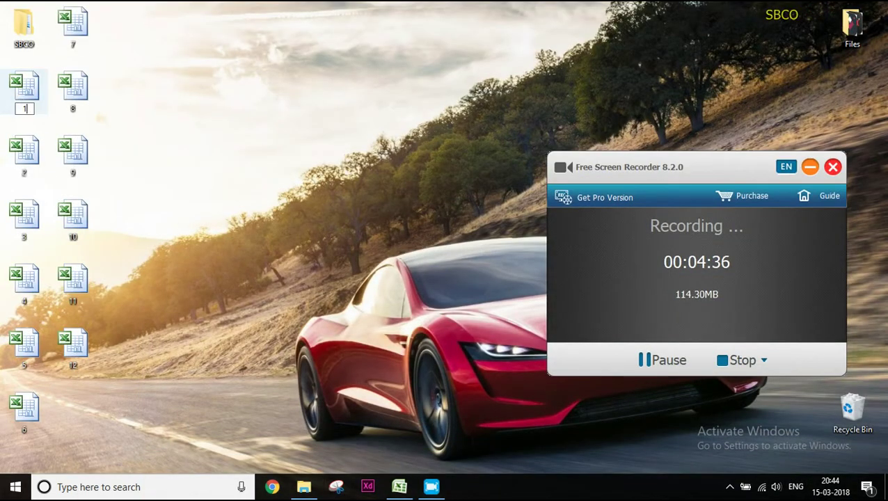
type("TD")
key("Return")
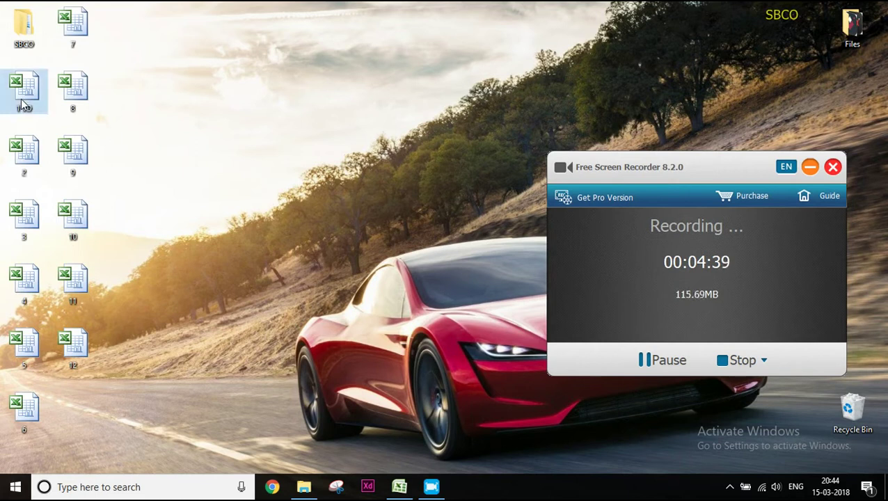
left_click(662, 361)
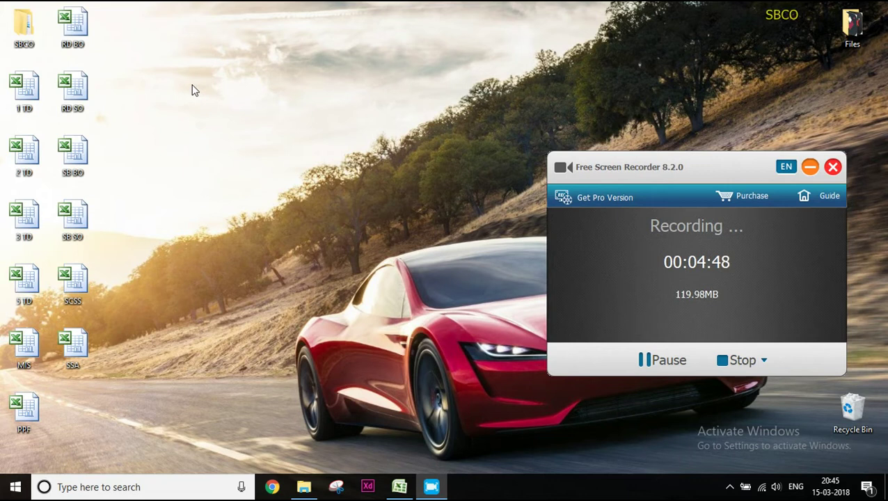
- Move the twelve renamed report spreadsheets, without the SBCO folder, from the desktop into the FAGLL03 folder, replacing the files with the same names
left_click_drag(124, 21, 3, 451)
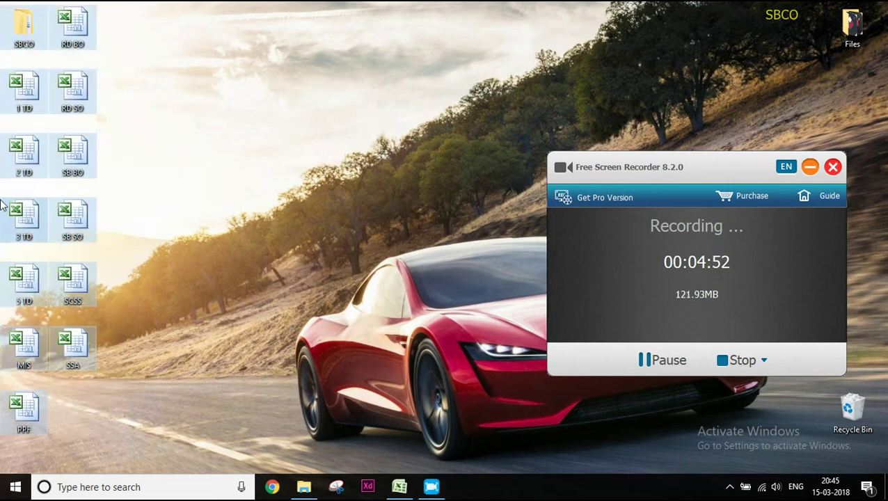
left_click(24, 17, "ctrl")
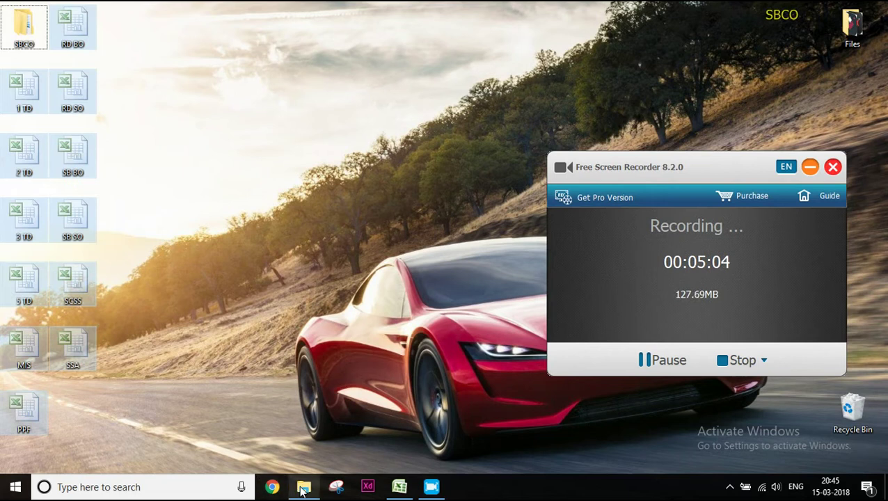
mouse_move(303, 486)
left_click(302, 426)
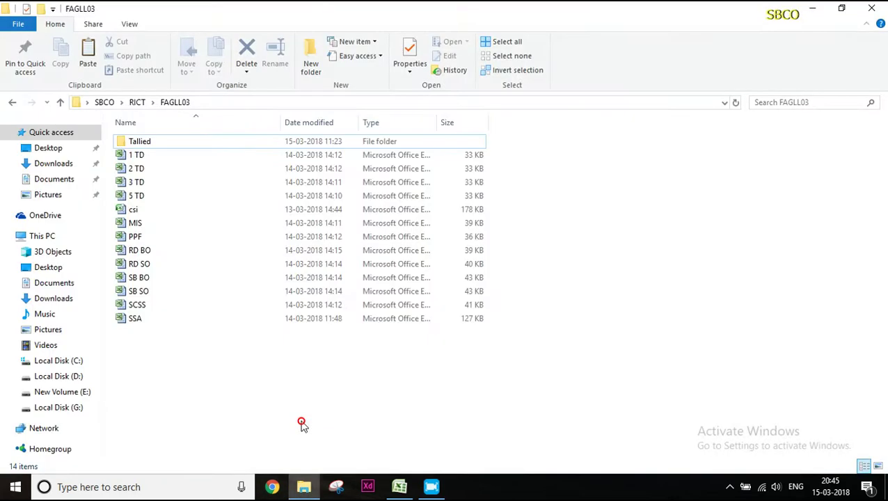
left_click(245, 390)
key("ctrl+v")
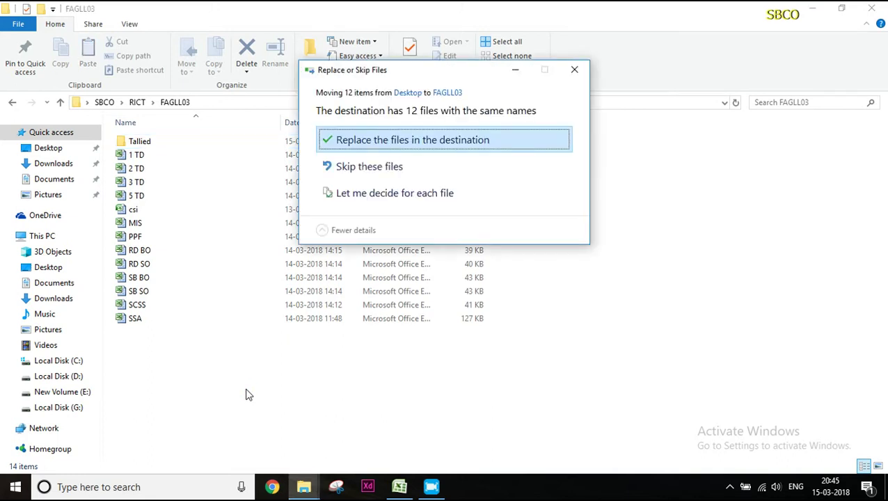
left_click(420, 141)
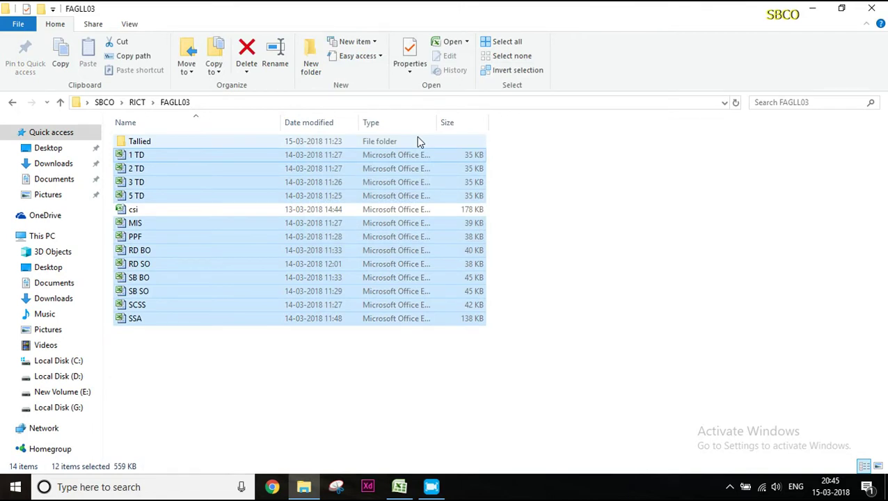
left_click(430, 400)
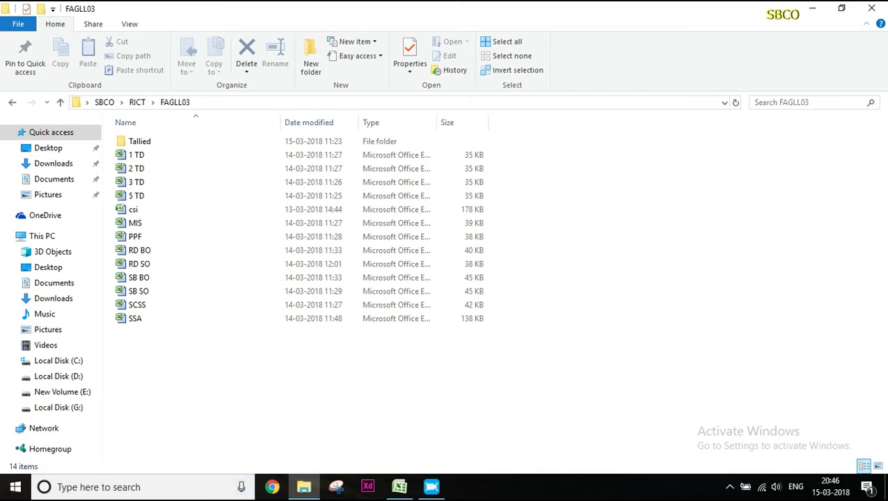
- Examine the post office names in the PO column of the Final workbook's SB and MIS sheets, then minimize the workbook
left_click(399, 487)
left_click(133, 205)
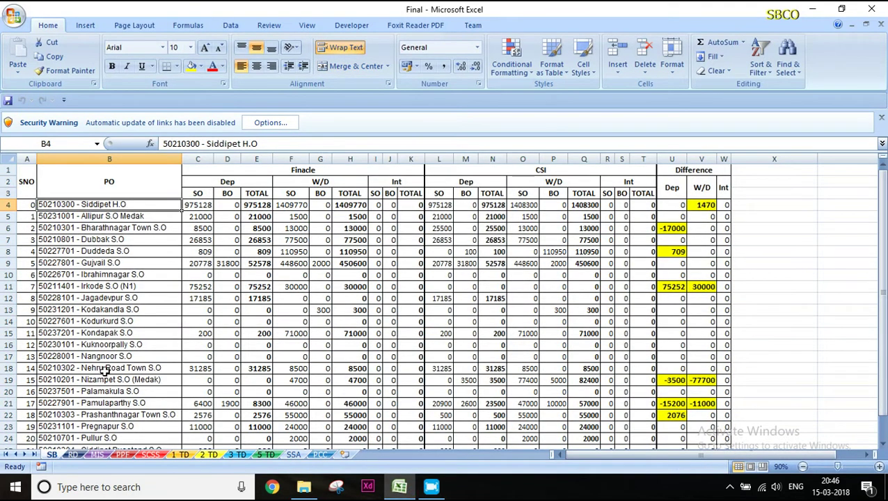
left_click(73, 455)
left_click(98, 454)
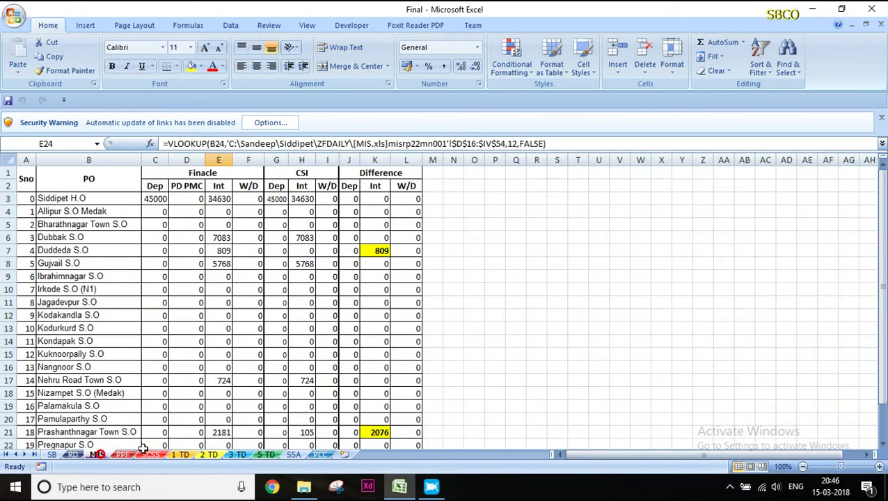
left_click(52, 454)
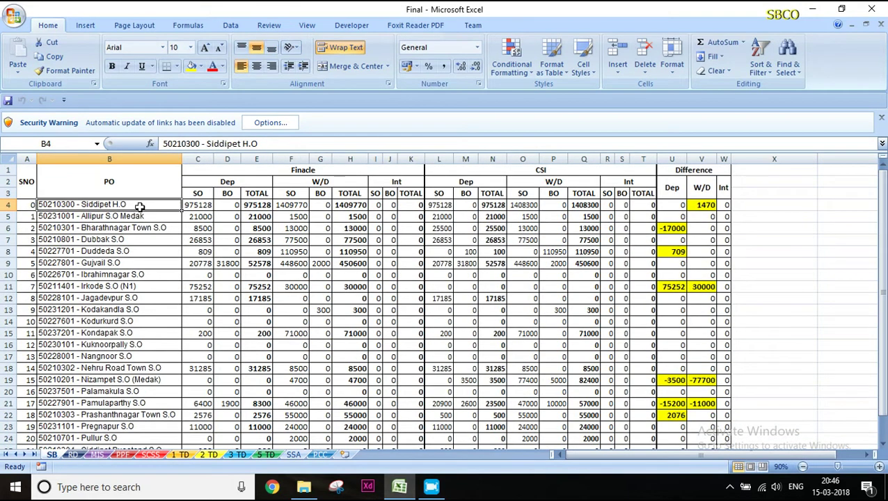
left_click_drag(139, 207, 137, 368)
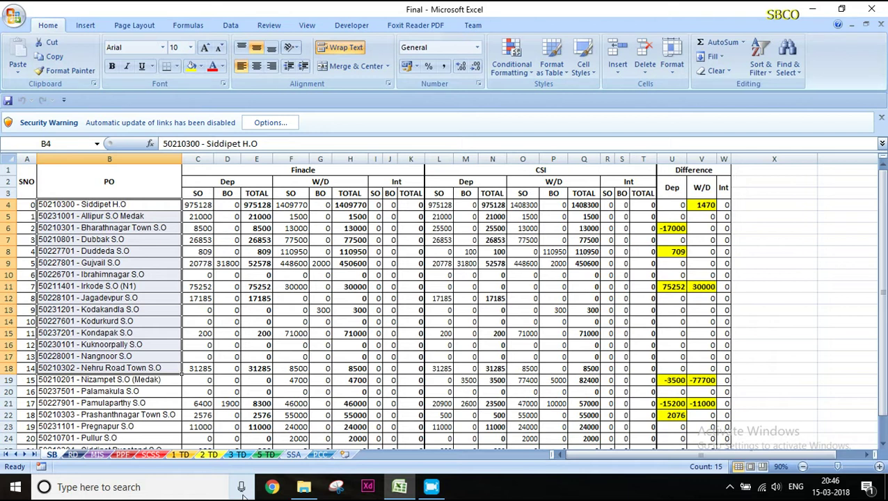
left_click(232, 285)
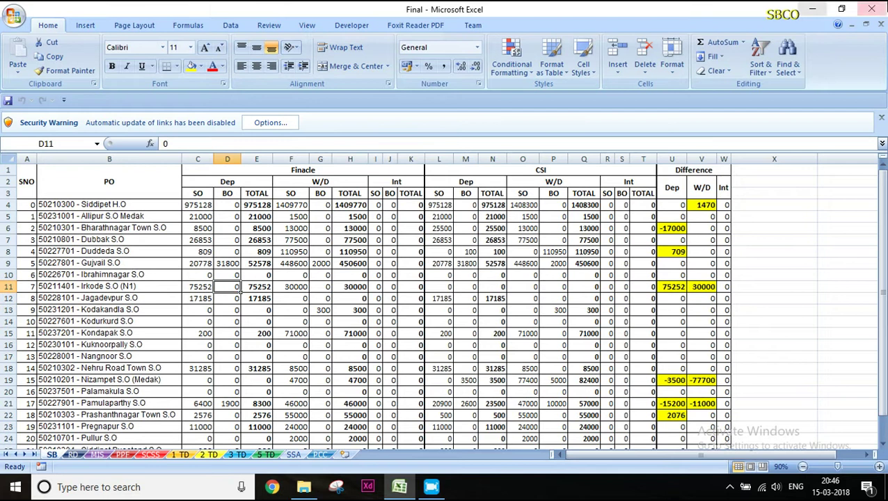
left_click(812, 10)
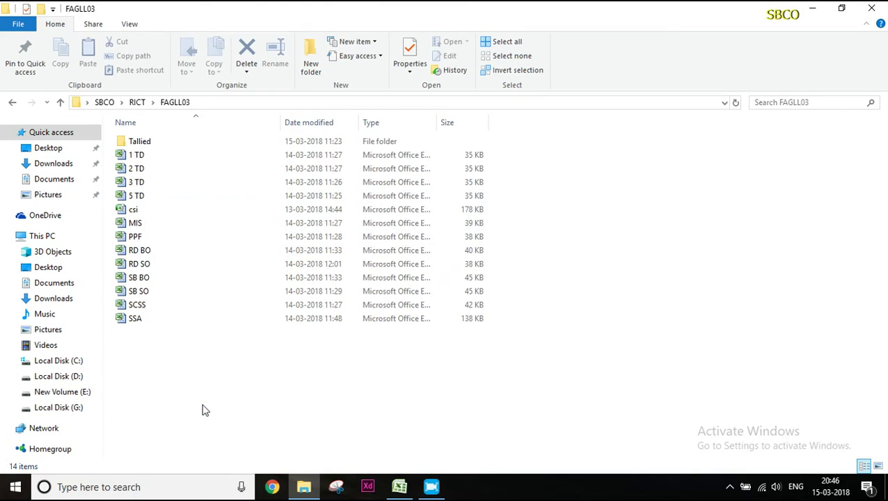
- Locate the RD BO and RD SO reports in the FAGLL03 folder and open the RD BO spreadsheet
left_click(160, 252)
left_click(168, 264)
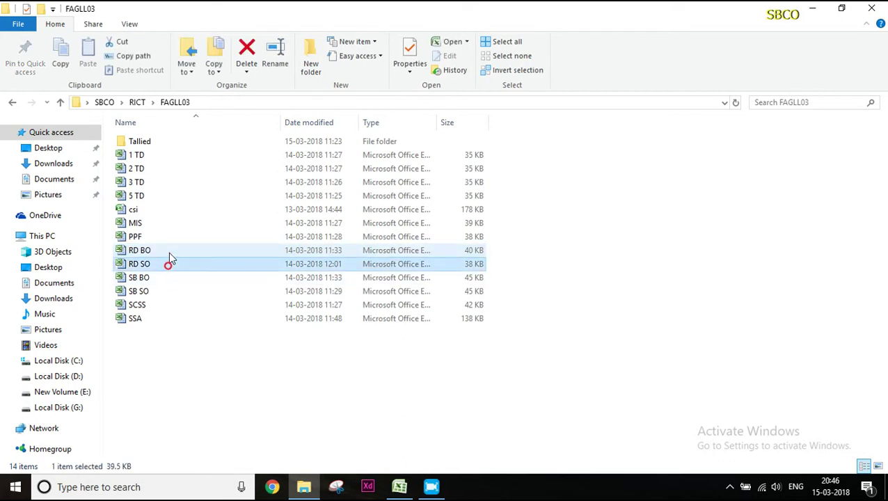
left_click(170, 249)
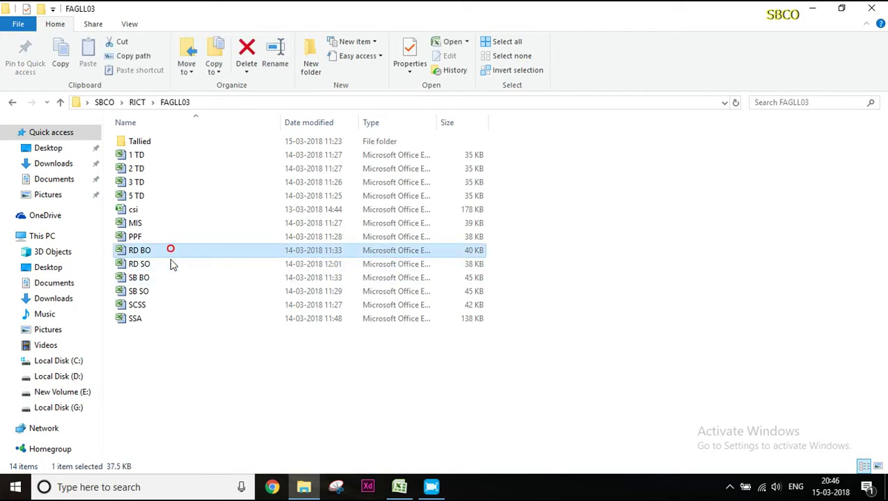
left_click(169, 263)
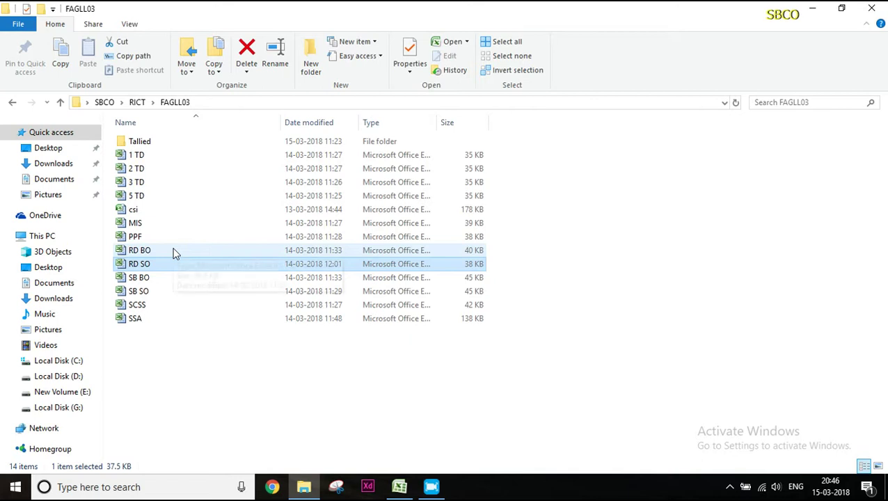
left_click(174, 252)
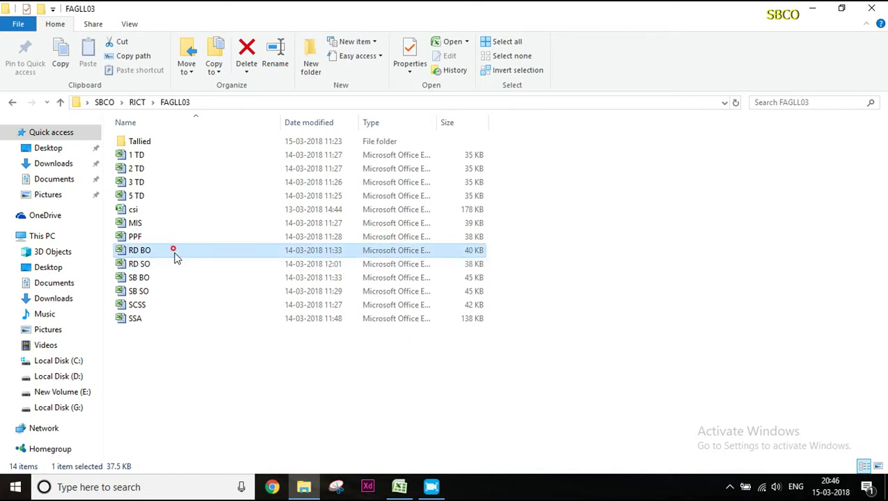
left_click(175, 265)
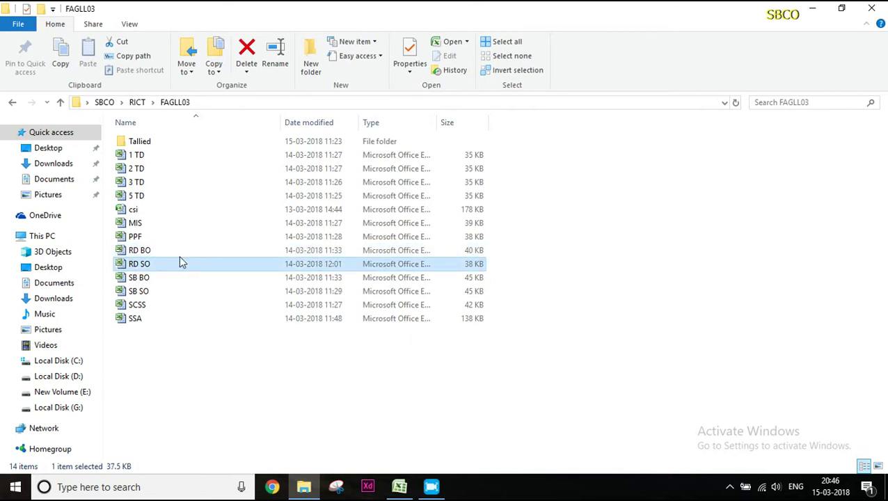
double_click(177, 251)
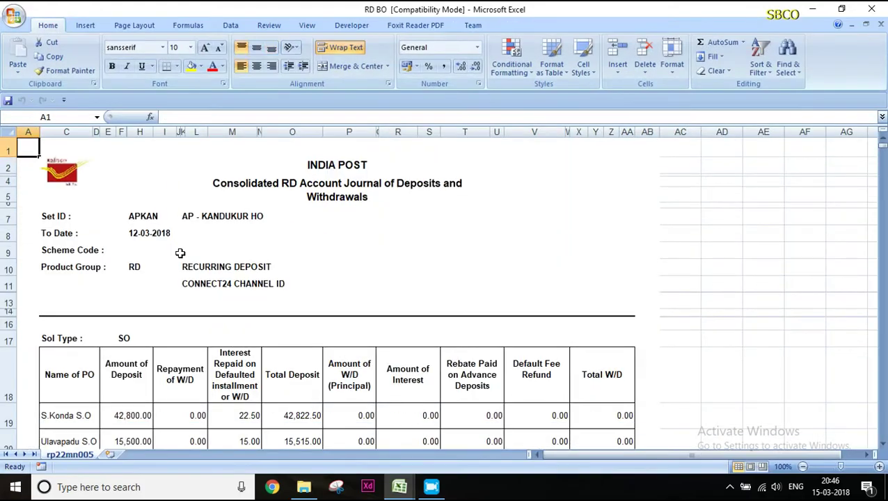
left_click(70, 416)
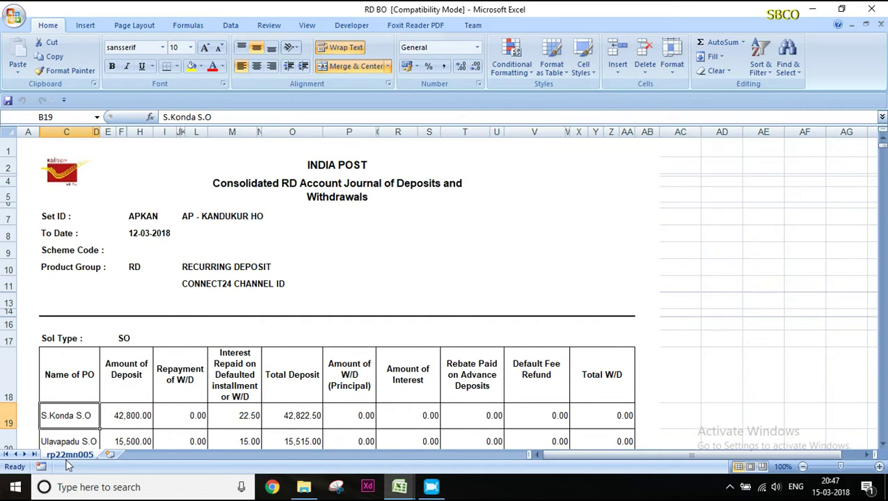
left_click_drag(68, 465, 68, 466)
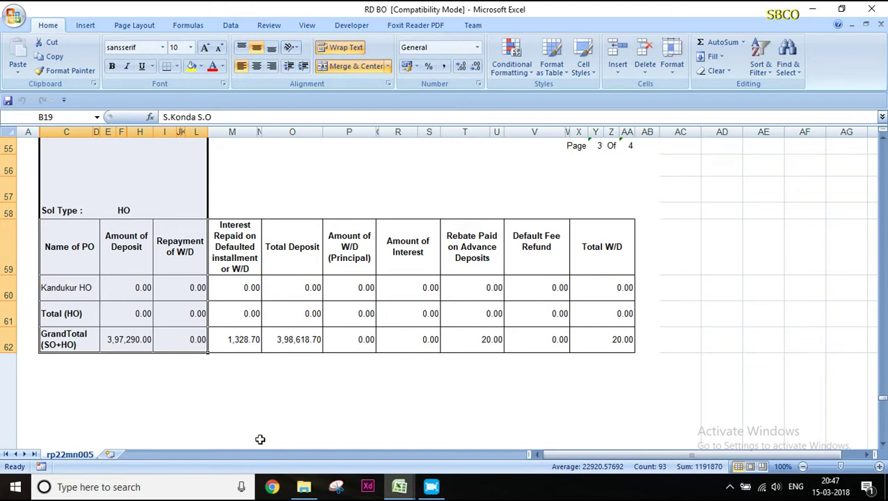
key("ctrl+c")
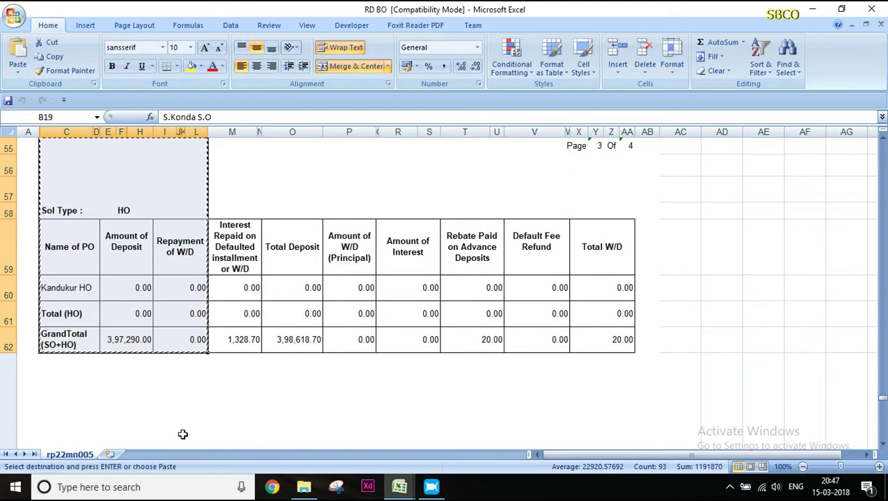
left_click(117, 456)
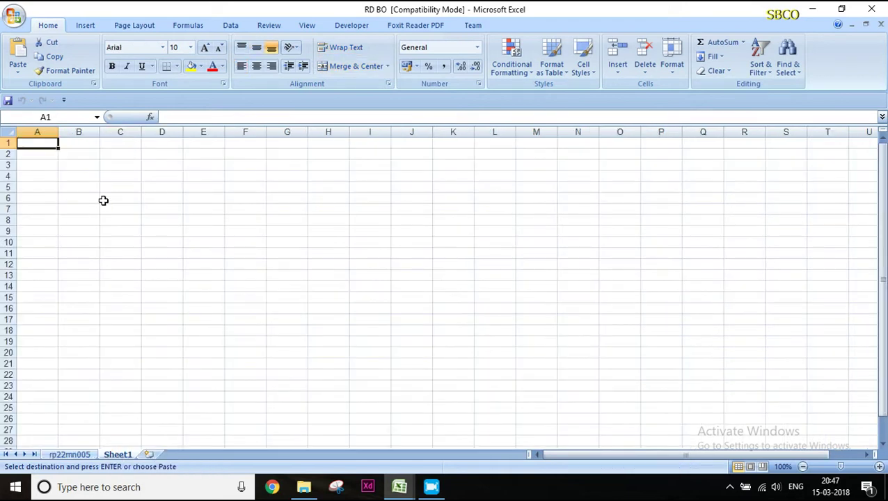
left_click(85, 145)
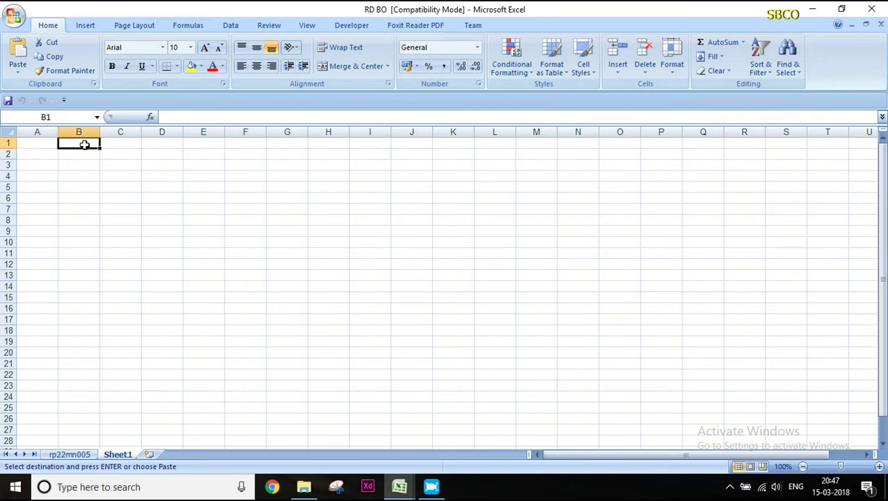
key("ctrl+v")
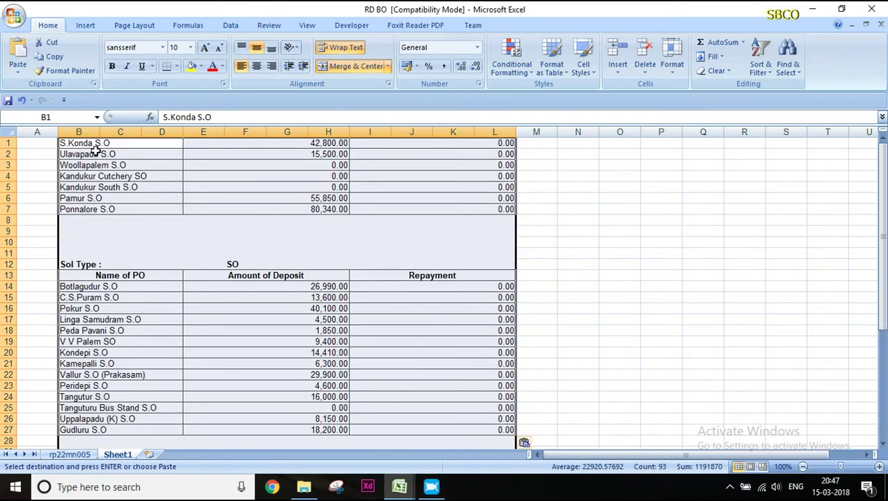
- Delete columns C through L of the new sheet and fit column B's width to the post office names
left_click(105, 186)
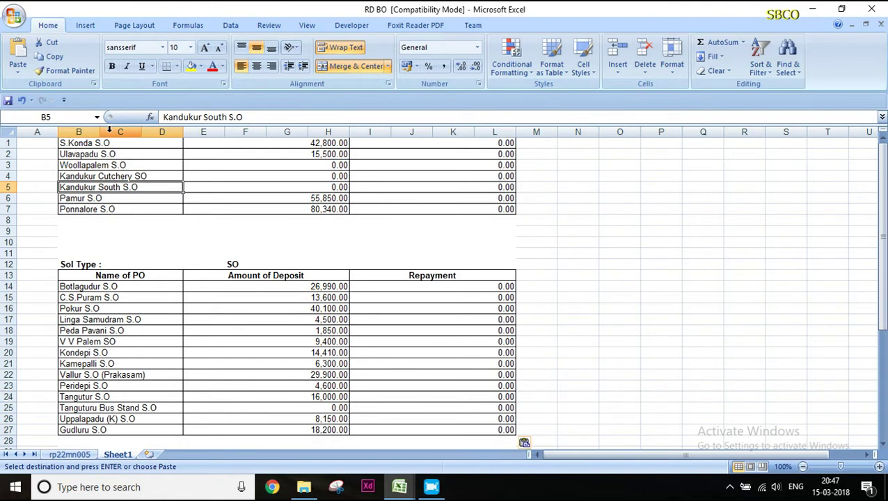
left_click(119, 131)
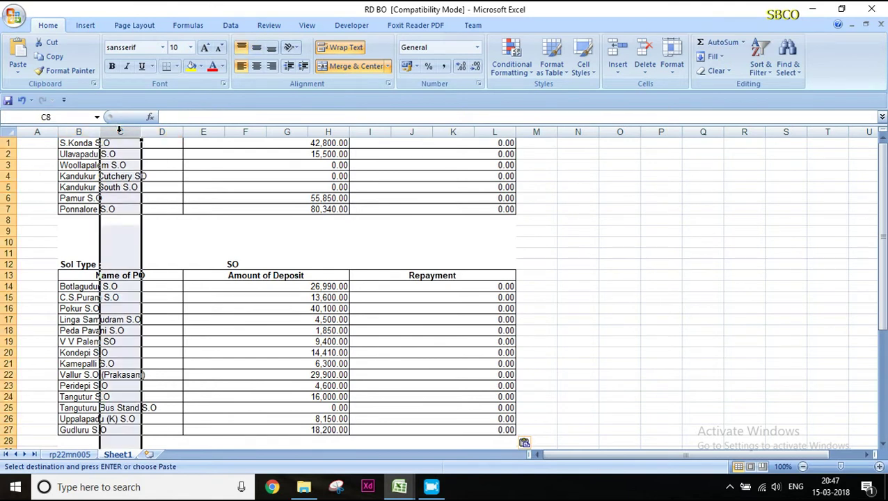
left_click_drag(119, 131, 496, 126)
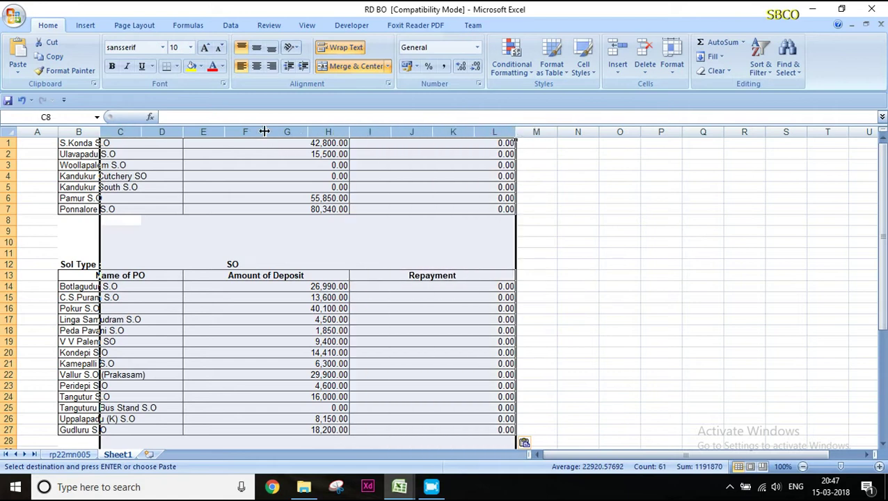
right_click(188, 131)
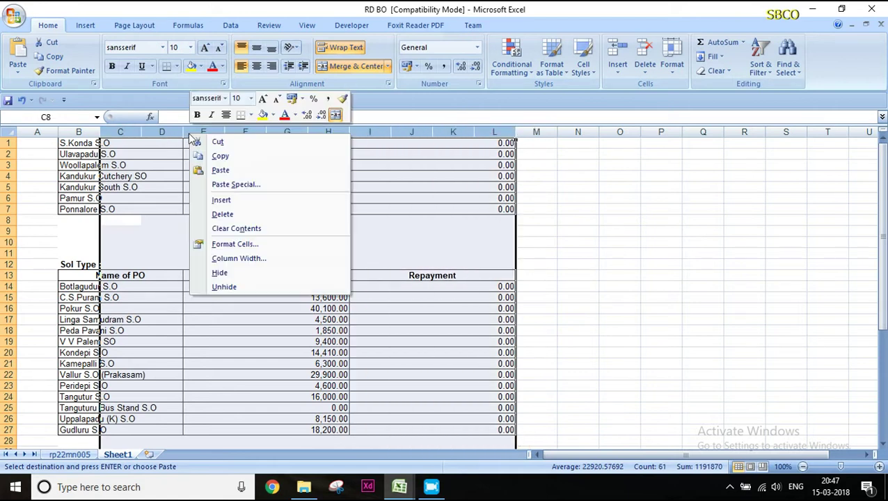
left_click(255, 213)
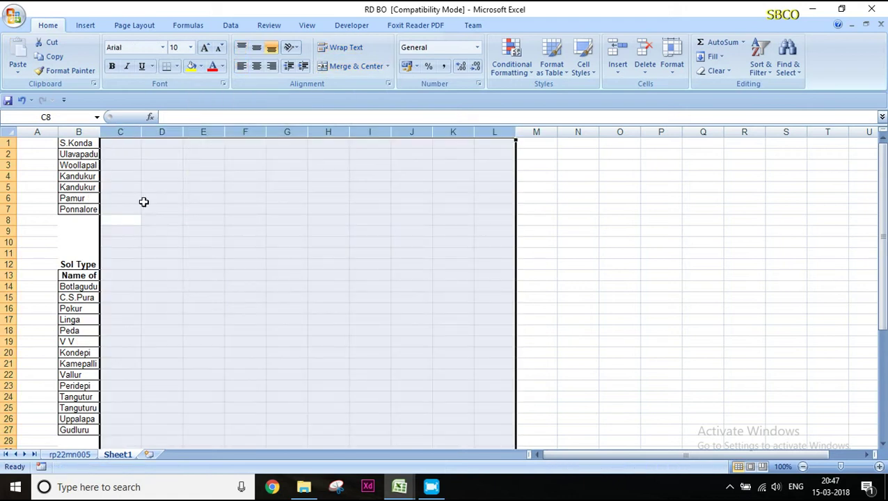
left_click(142, 200)
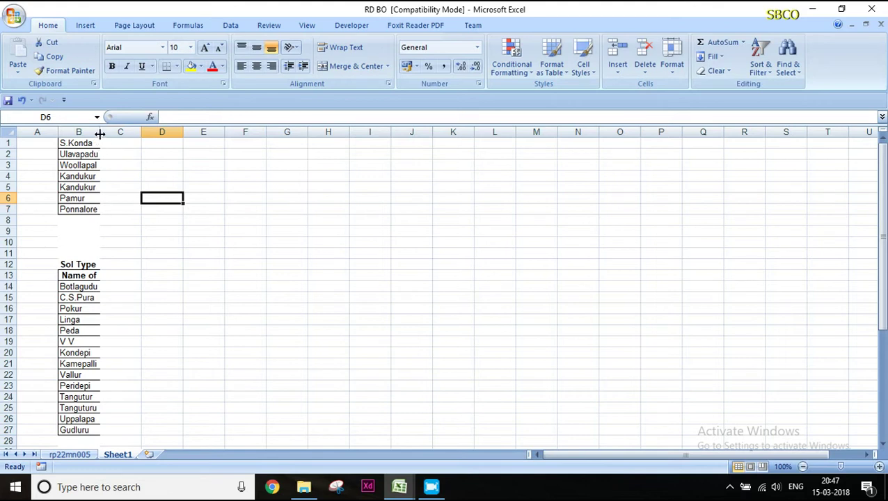
double_click(100, 133)
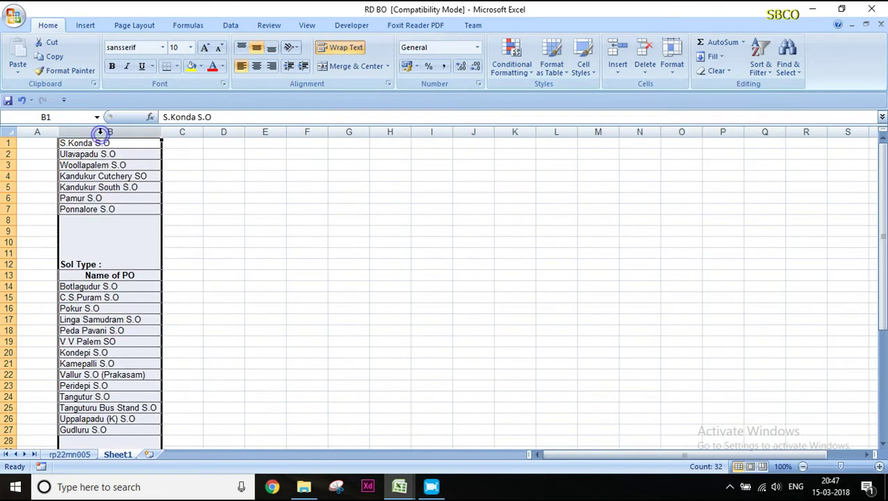
left_click(184, 253)
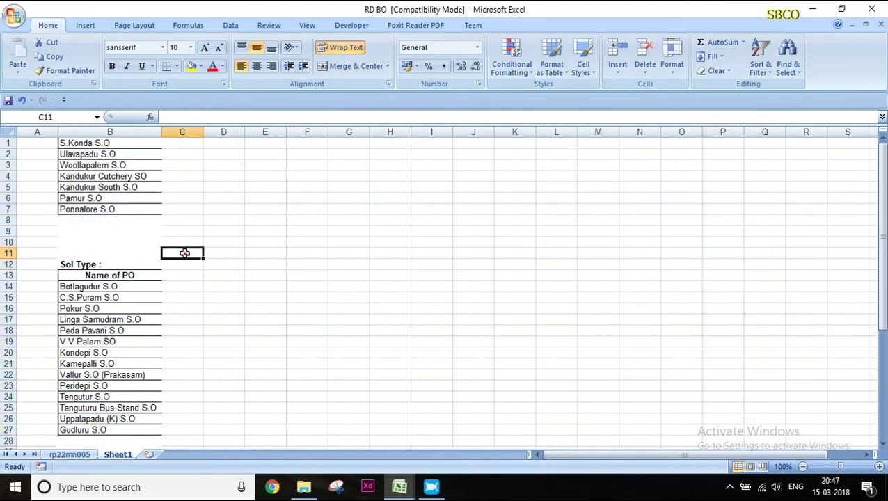
- Sort the post office names in column B from A to Z
left_click(117, 132)
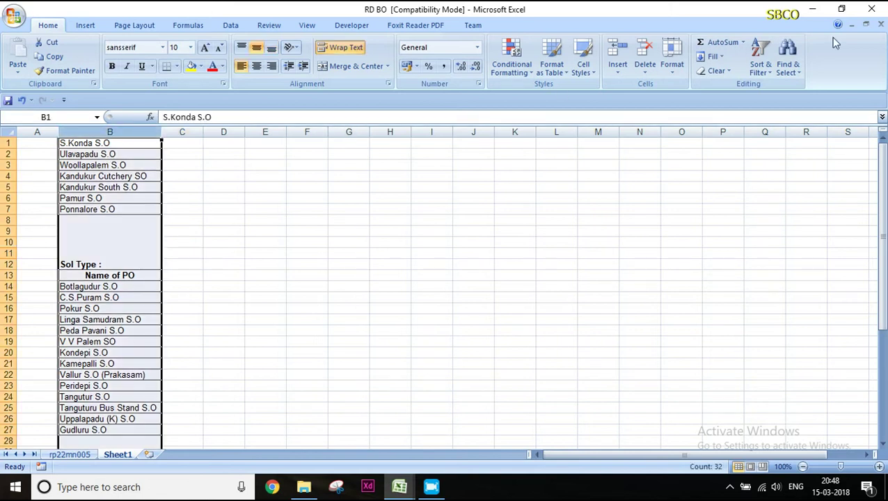
left_click(763, 62)
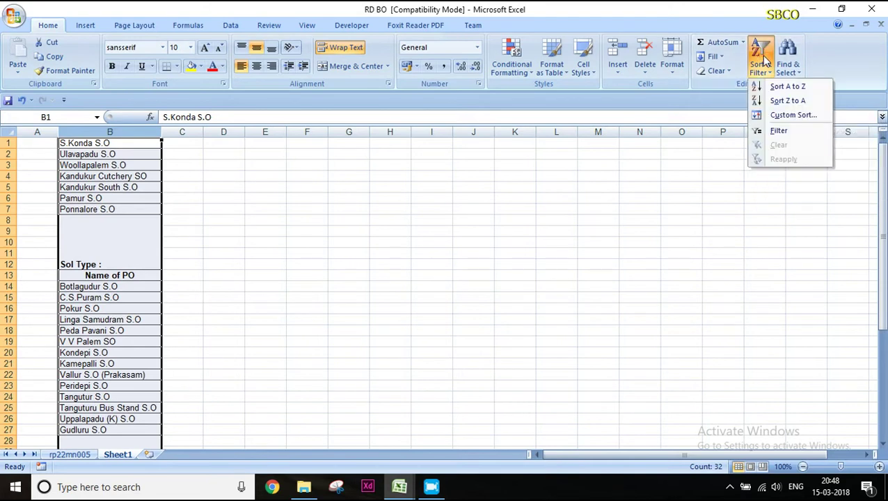
left_click(788, 87)
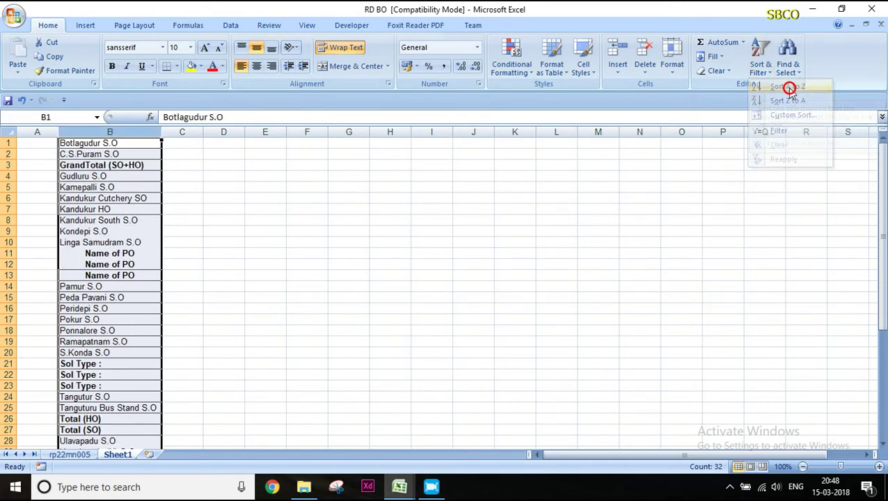
- Delete the GrandTotal (SO+HO) row and the three Name of PO heading rows from the list
left_click(72, 168)
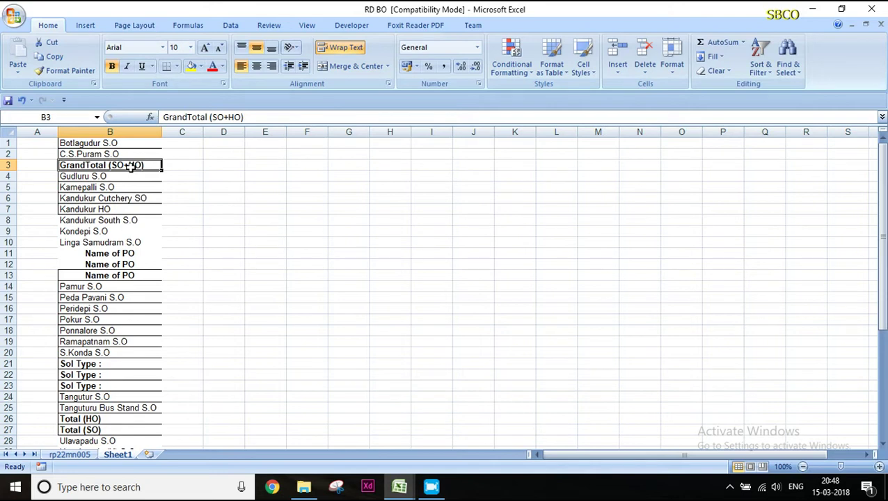
right_click(8, 166)
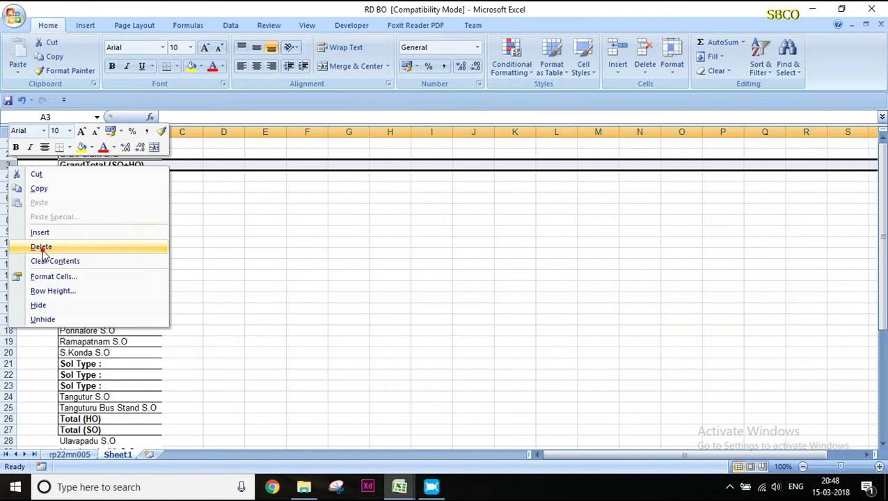
left_click(44, 249)
left_click_drag(8, 241, 8, 265)
right_click(8, 263)
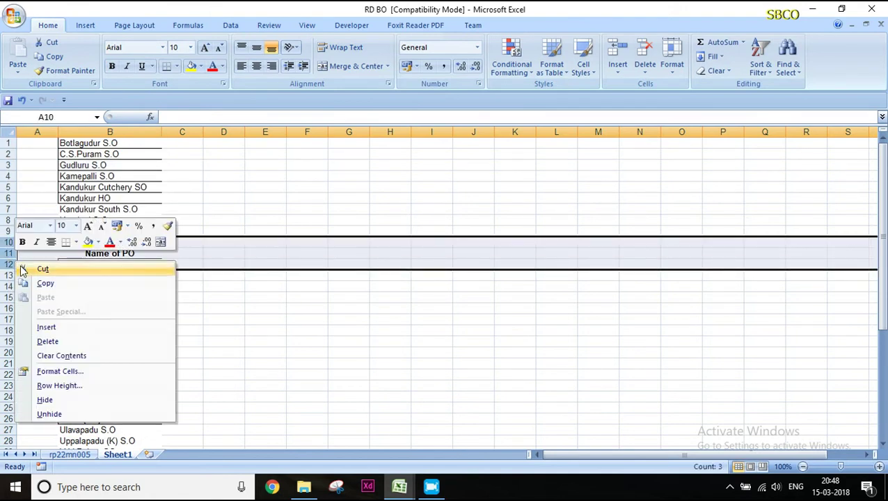
left_click(44, 341)
- Delete the three Sol Type rows and the Total (HO) and Total (SO) rows
scroll(103, 242, "down", 4)
left_click_drag(8, 187, 8, 209)
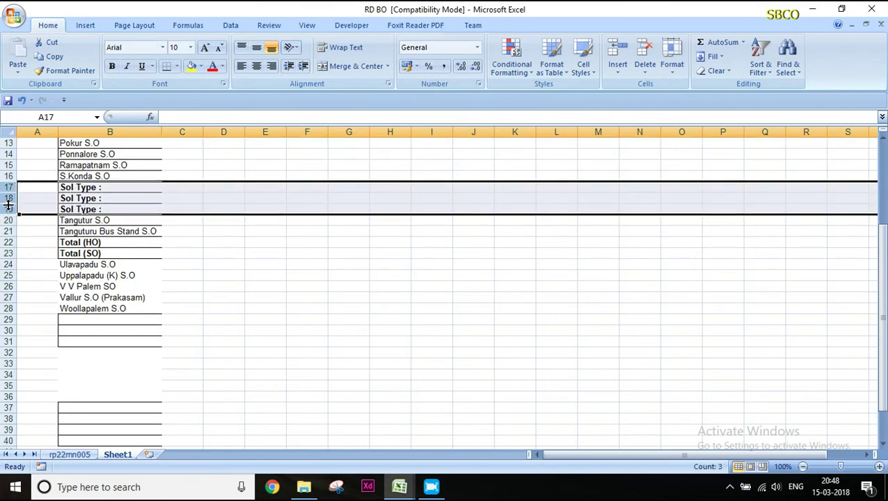
right_click(8, 208)
left_click(60, 289)
left_click_drag(8, 209, 9, 220)
right_click(9, 220)
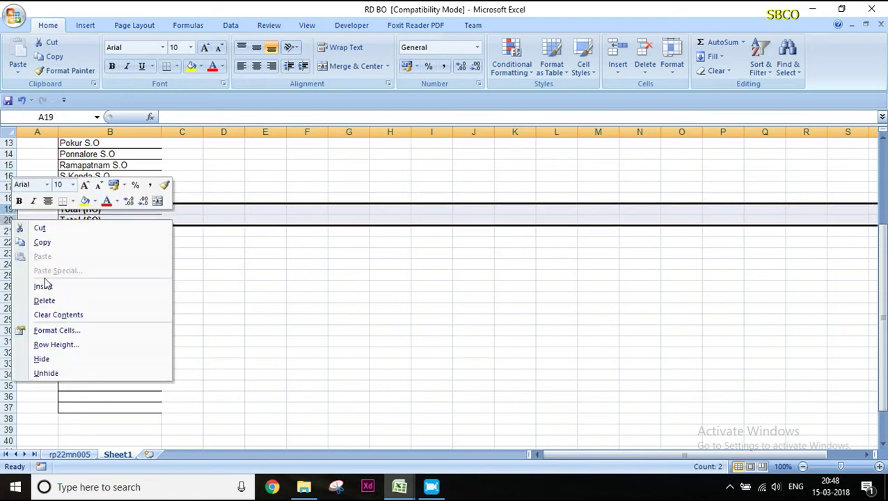
left_click(76, 301)
- Delete the leftover blank rows 24 to 36 below Woollapalem S.O
scroll(92, 233, "down", 2)
left_click_drag(9, 200, 9, 330)
right_click(3, 298)
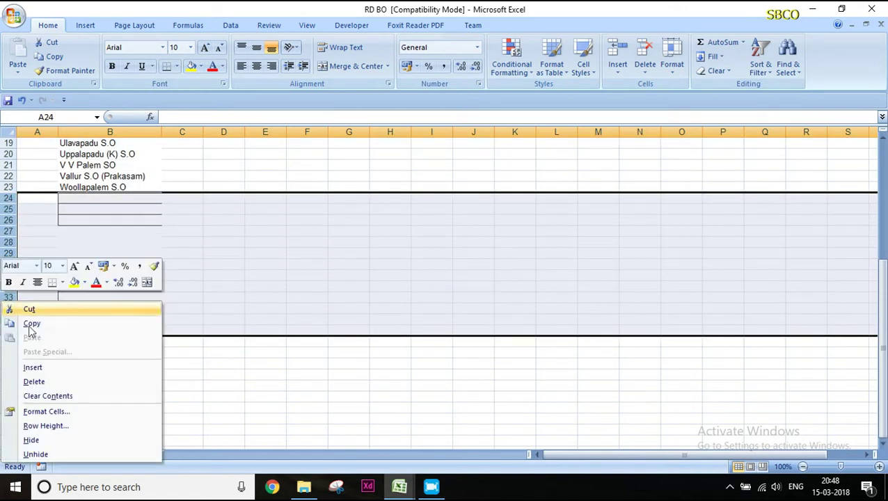
left_click(47, 383)
- Apply all borders to the post office names in B1:B23
scroll(125, 194, "up", 6)
left_click_drag(112, 144, 96, 381)
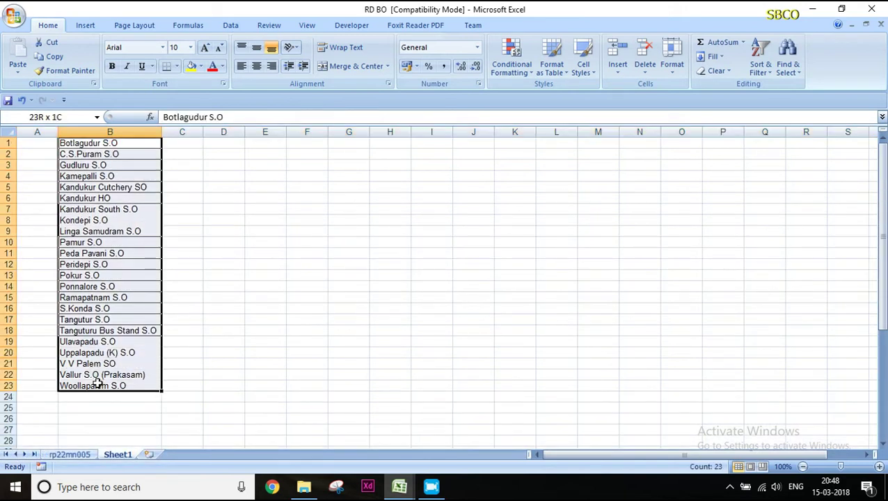
left_click(177, 66)
left_click(202, 170)
left_click(120, 198)
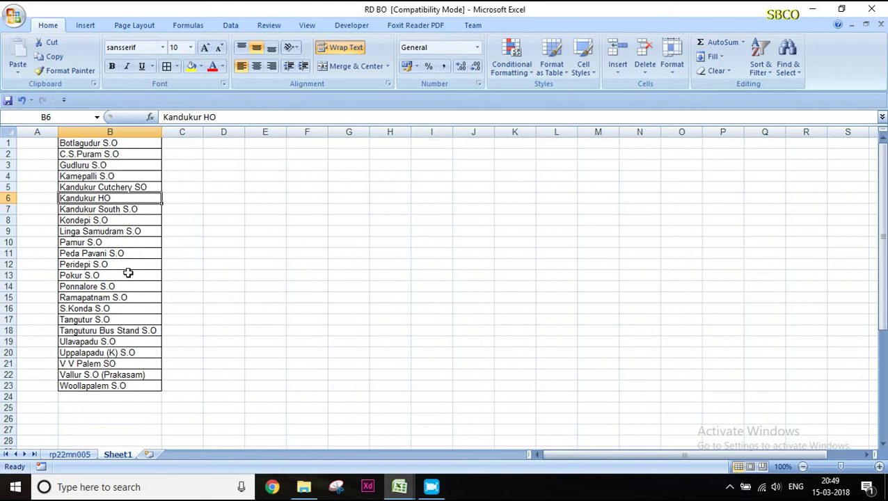
left_click(132, 240)
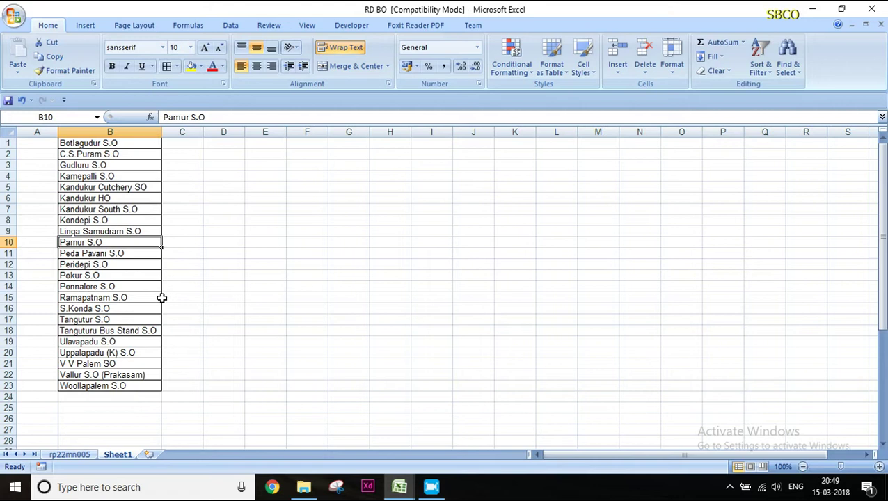
left_click(431, 487)
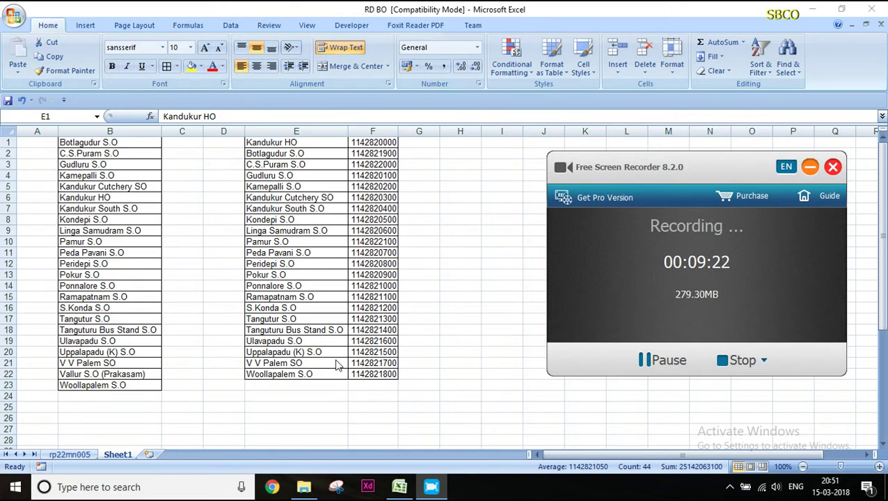
left_click(233, 144)
left_click(233, 144)
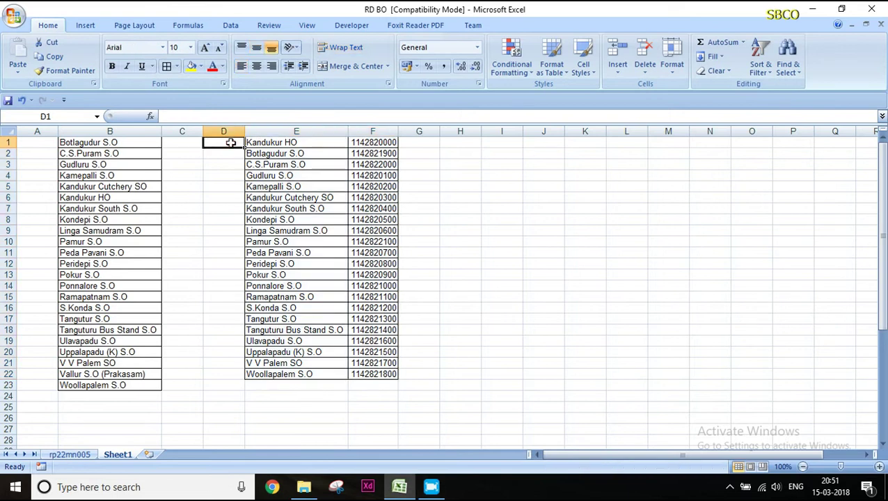
type("0")
key("Return")
type("1")
key("Return")
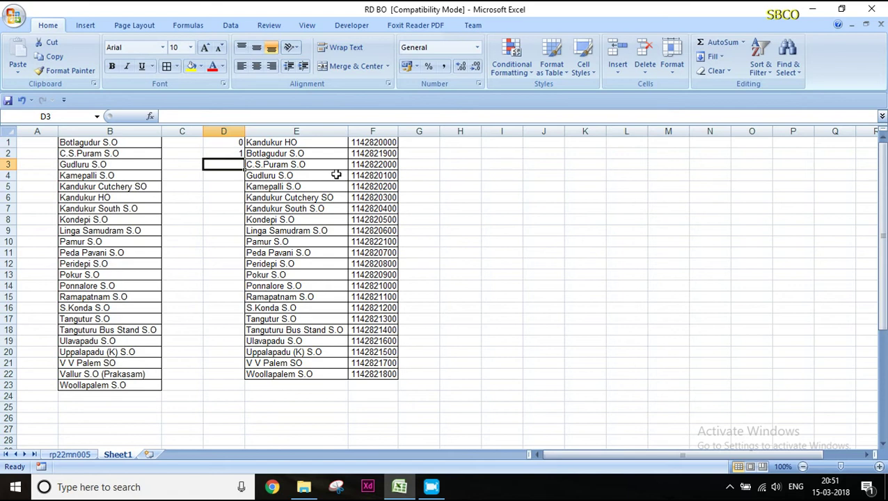
key("ctrl+z")
key("ctrl+z")
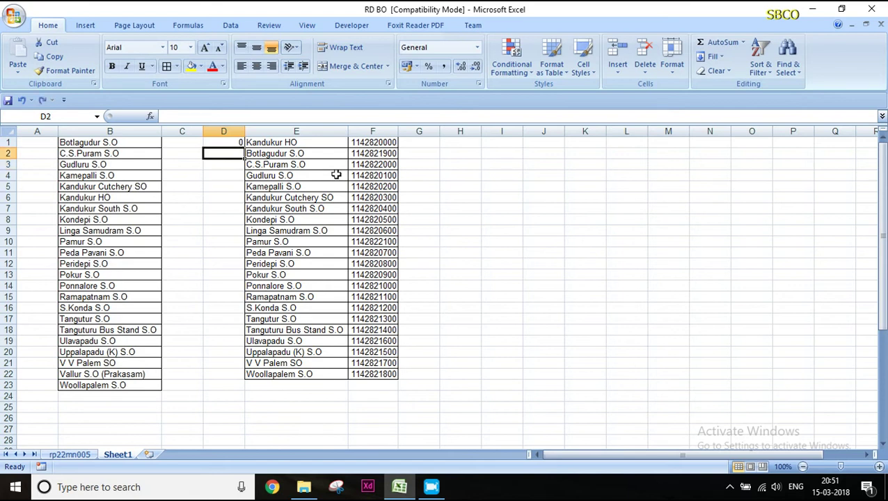
- Sort the office list in columns E and F in ascending order of the codes in column F, expanding the selection
left_click(362, 126)
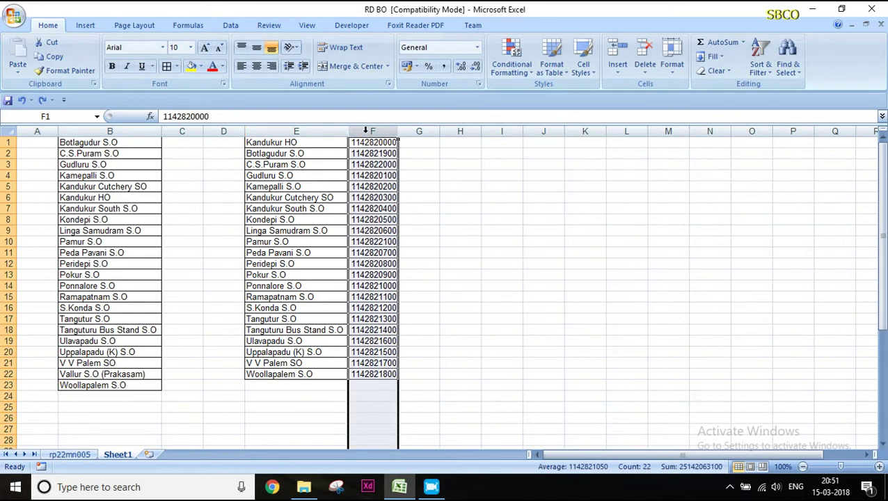
left_click(761, 68)
left_click(774, 87)
left_click(388, 300)
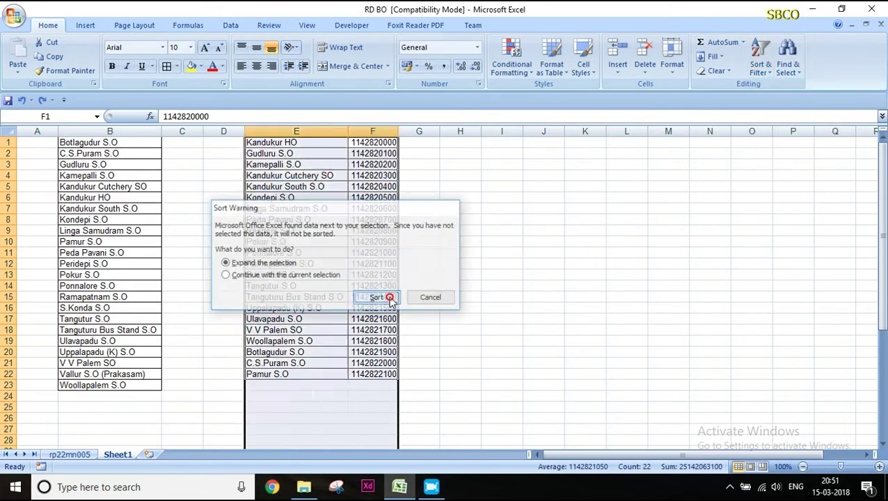
- Number the sorted offices from 0 to 21 in column D, and format the column with borders and a fitted width
left_click(229, 142)
type("0")
key("Return")
type("1")
key("Return")
type("2")
key("Return")
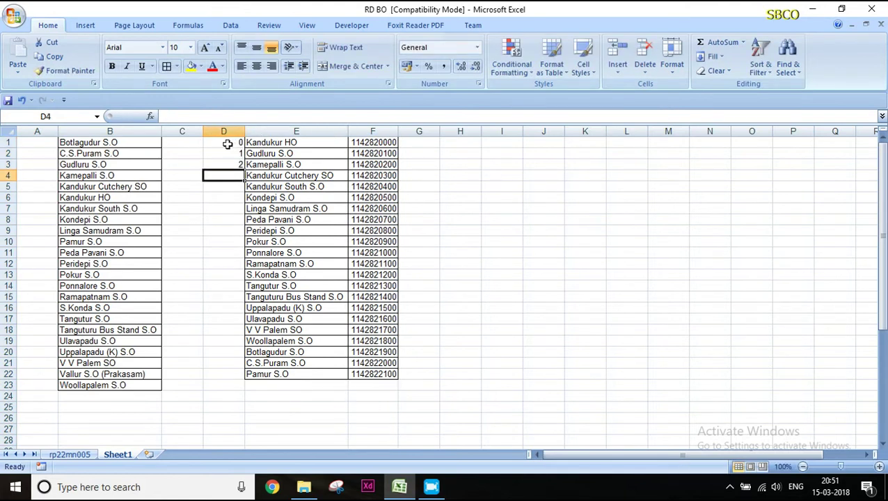
left_click_drag(227, 142, 242, 171)
double_click(242, 171)
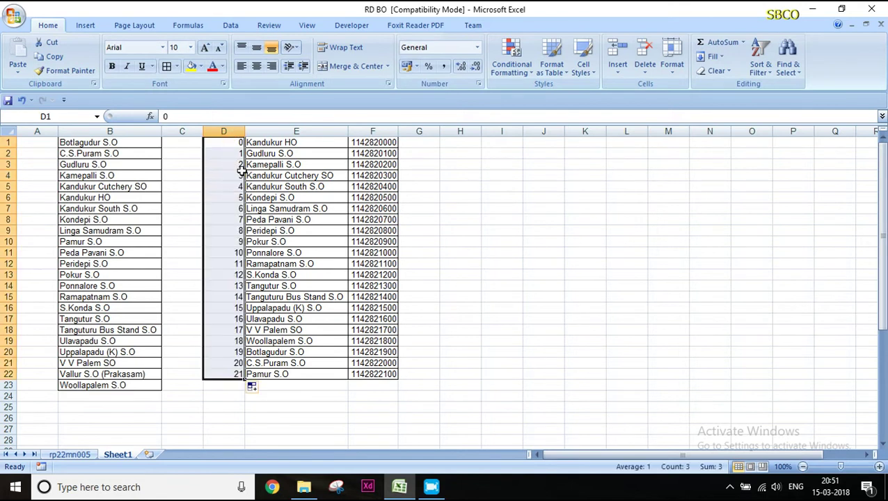
left_click(166, 66)
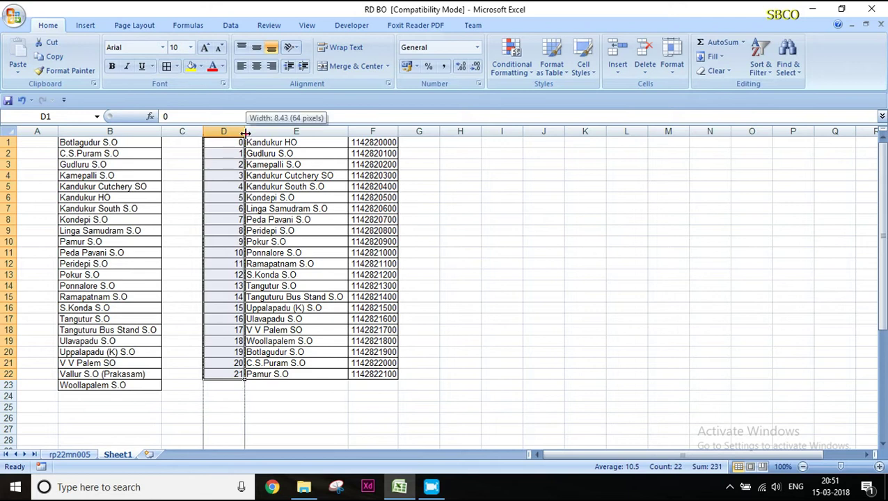
double_click(245, 131)
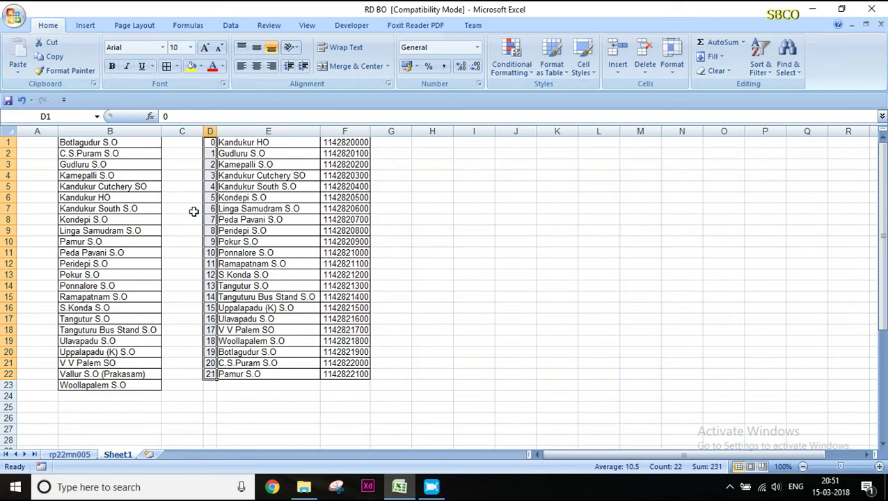
- Enter each office's matching column D number in A1:A5: 19, 20, 1, 2 and 3
left_click(50, 146)
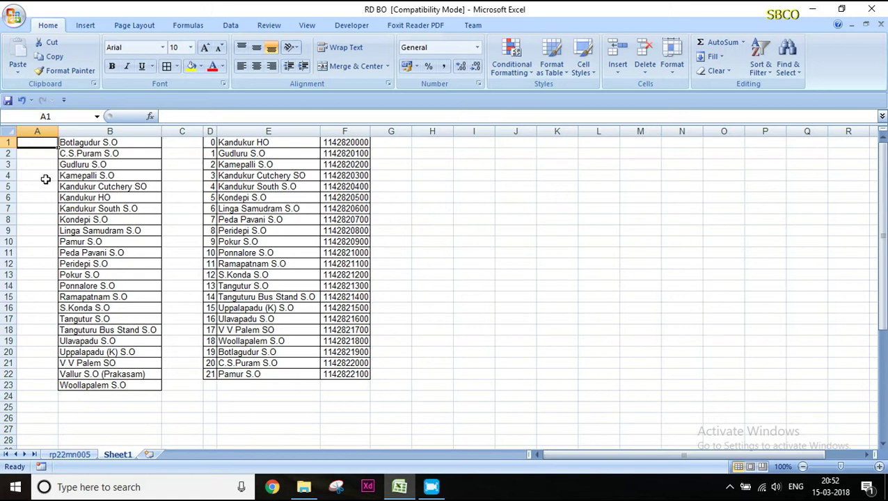
type("1")
key("Return")
key("Up")
type("19")
key("Return")
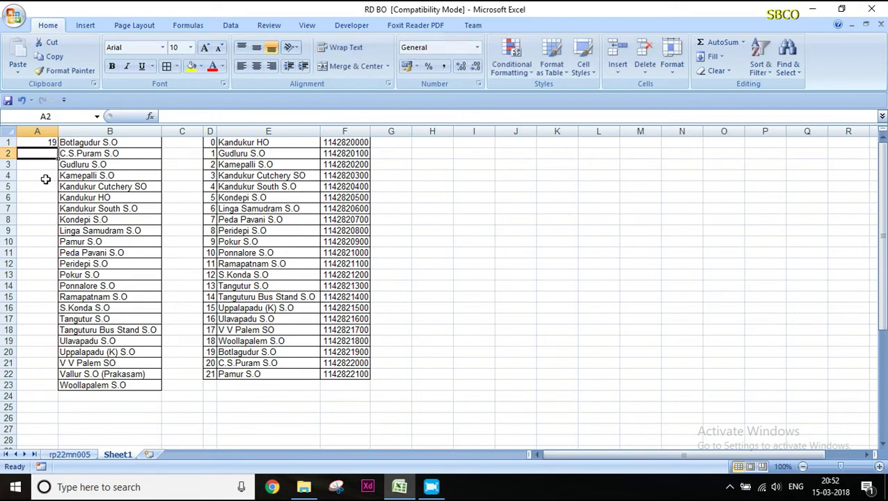
type("20")
key("Return")
type("1")
key("Return")
type("2")
key("Return")
type("3")
key("Return")
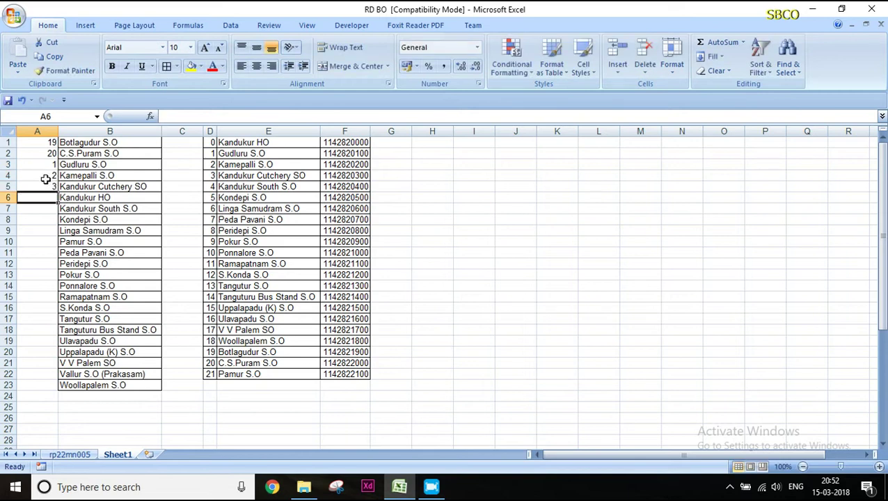
- Enter the matching numbers 0, 4, 5, 6 and 21 in A6:A10 for Kandukur HO through Pamur S.O
type("4")
key("Return")
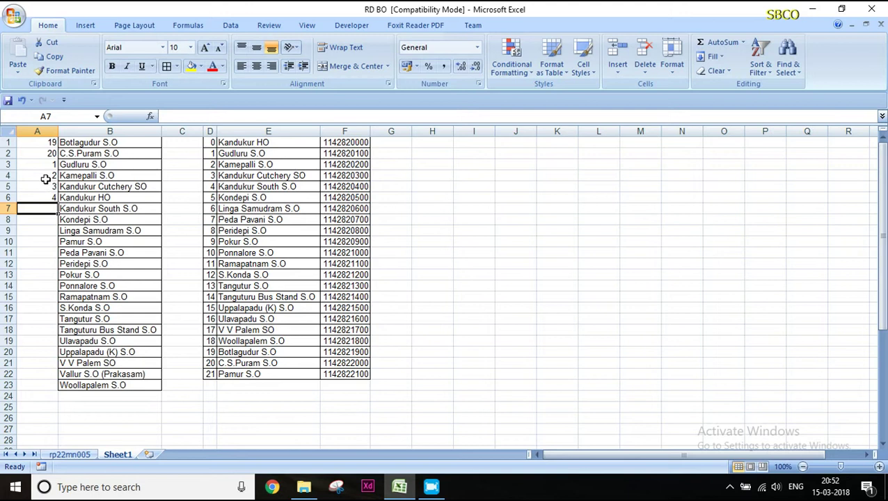
key("Up")
type("0")
key("Return")
type("4")
key("Return")
type("5")
key("Return")
type("6")
key("Return")
type("21")
key("Return")
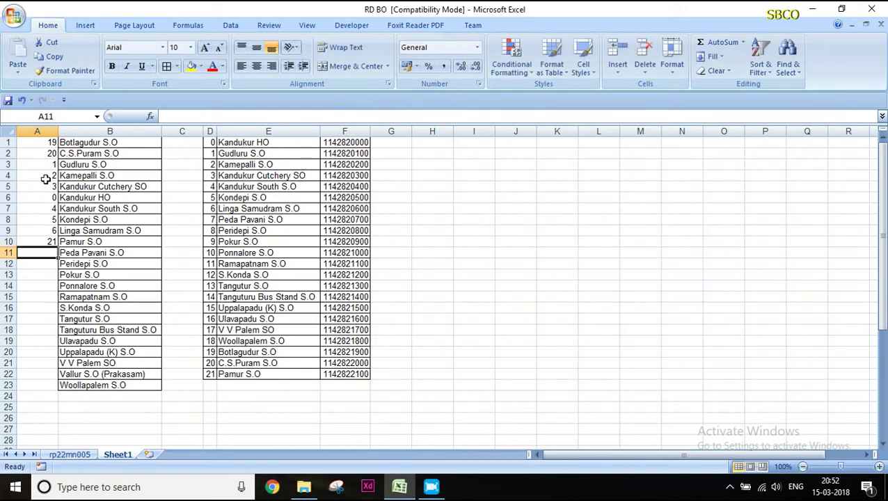
- Enter the matching numbers 7 through 12 in A11:A16 for Peda Pavani S.O through S.Konda S.O
type("7")
key("Return")
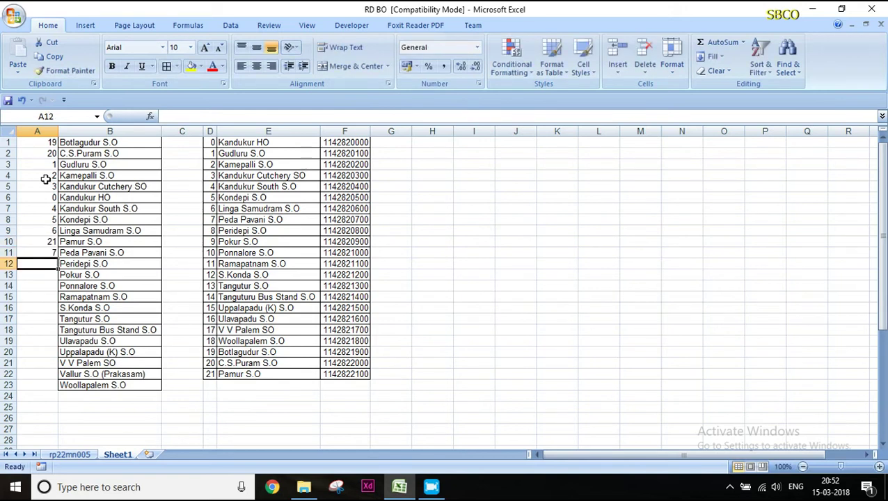
type("8")
key("Return")
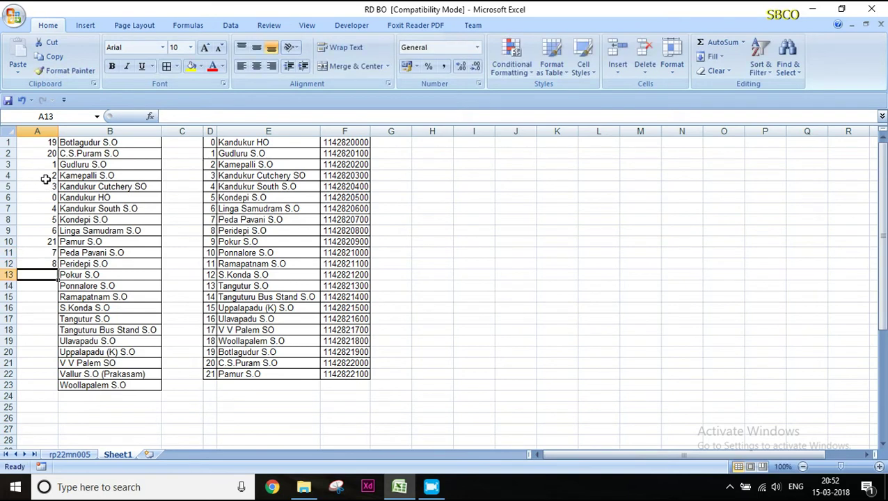
type("9")
key("Return")
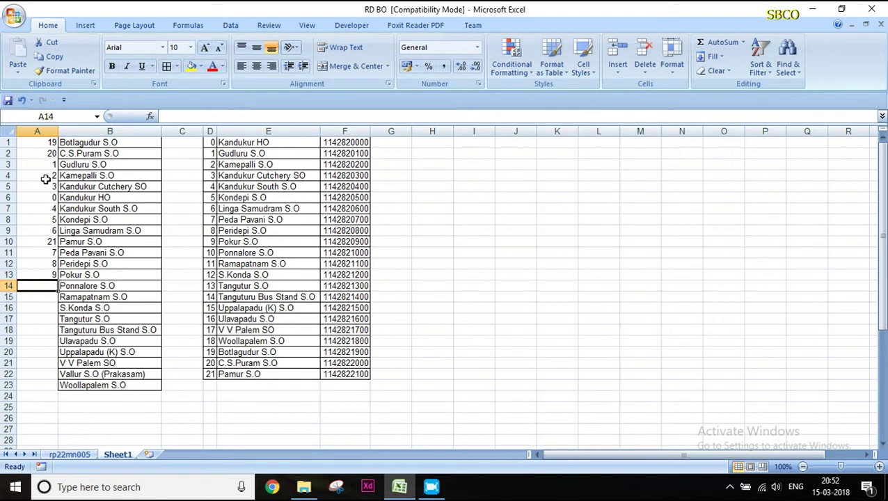
type("10")
key("Return")
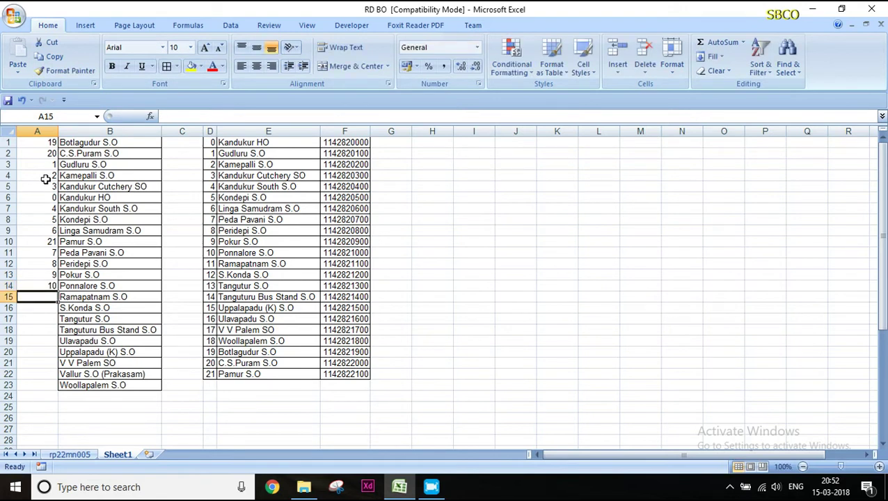
type("11")
key("Return")
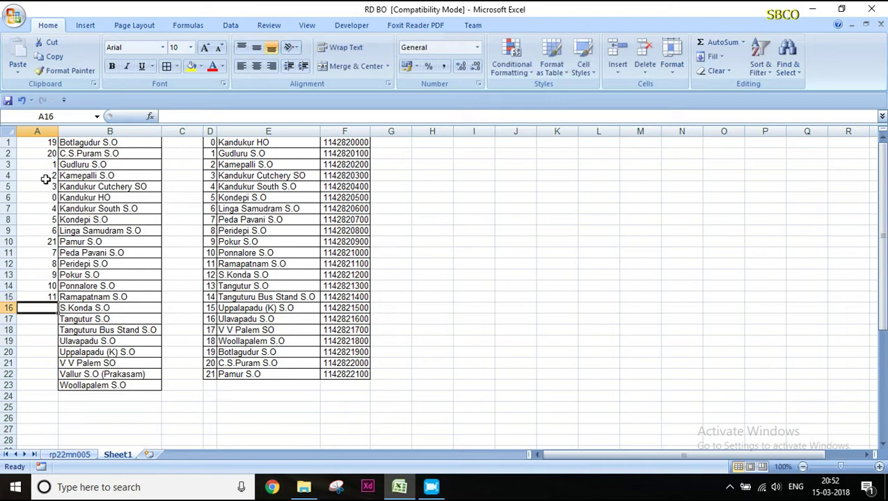
type("12")
key("Return")
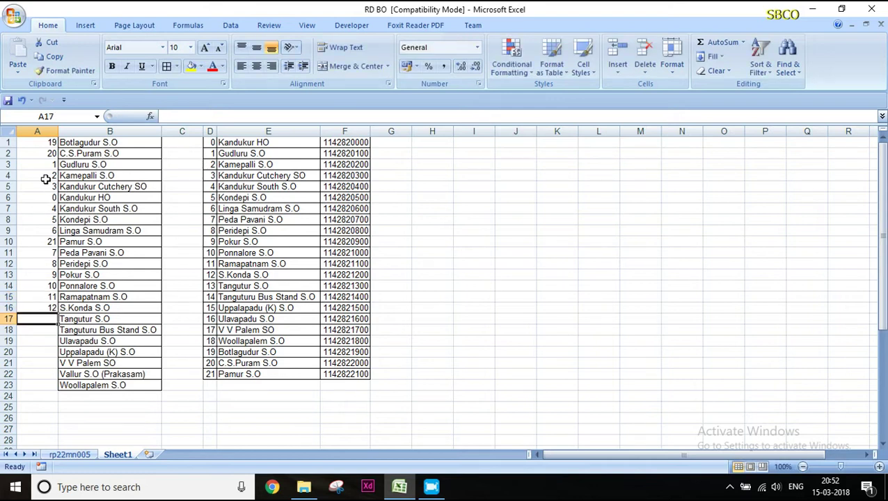
- Enter the matching numbers 13, 14, 16 and 15 in A17:A20 for Tangutur S.O through Uppalapadu (K) S.O
type("13")
key("Return")
type("14")
key("Return")
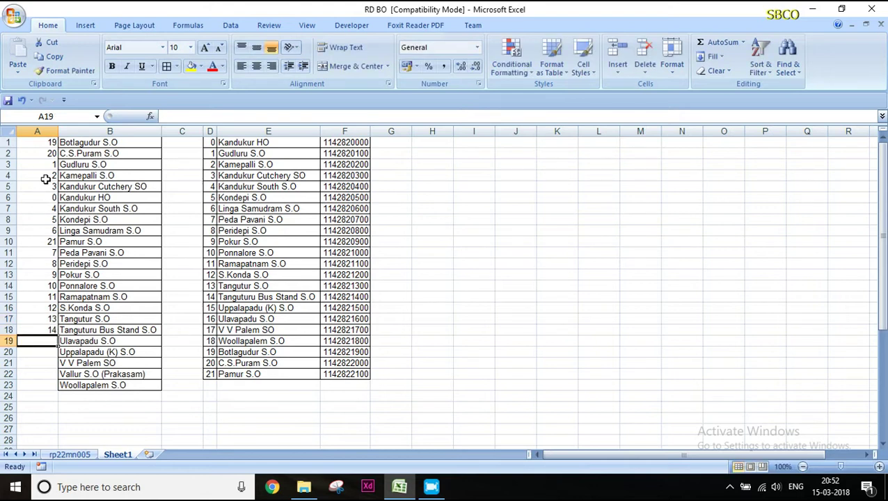
type("16")
key("Return")
type("1")
key("Return")
key("Up")
type("15")
key("Return")
- Number V V Palem SO as 17 and Woollapalem S.O as 18 in column A, leaving Vallur S.O (Prakasam) blank
key("Down")
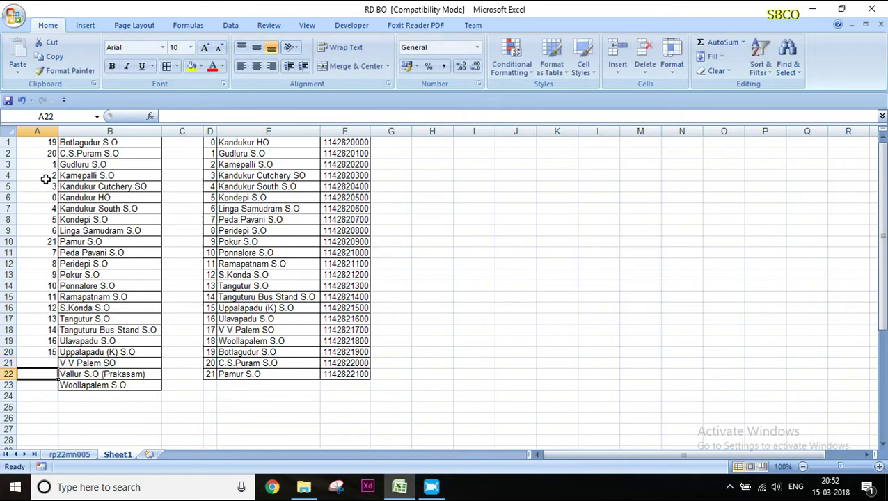
key("Up")
type("17")
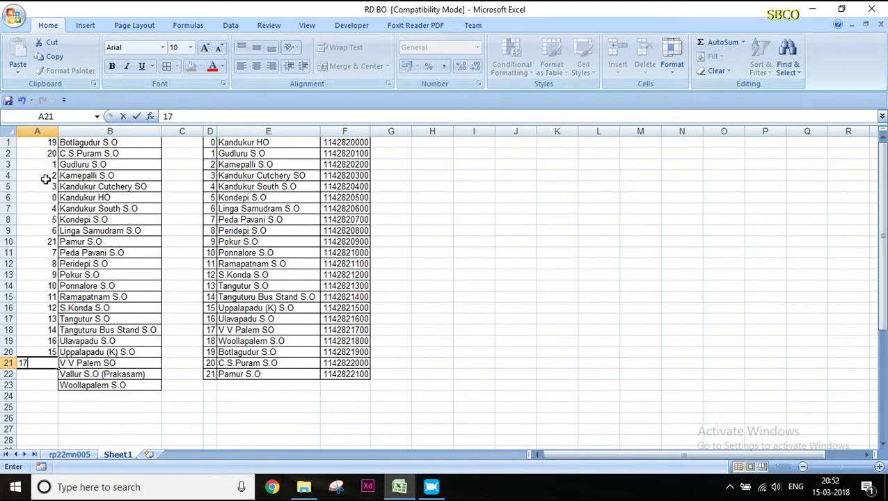
key("Return")
key("Down")
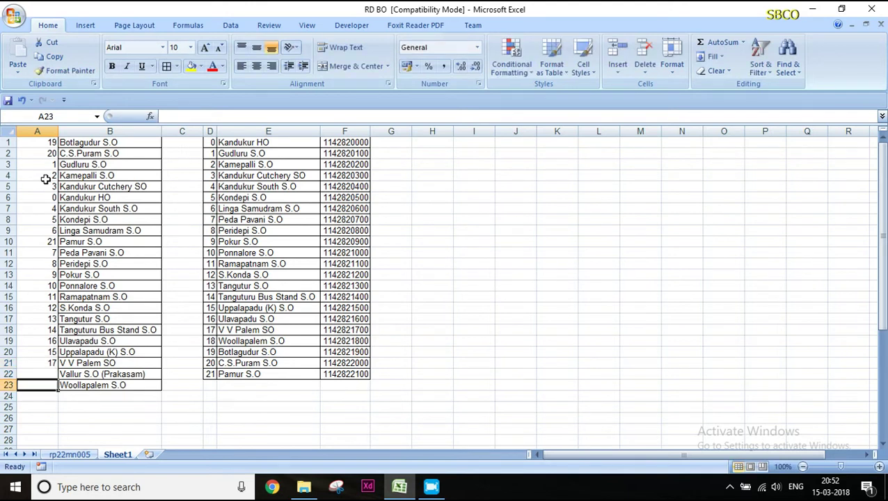
type("18")
key("Return")
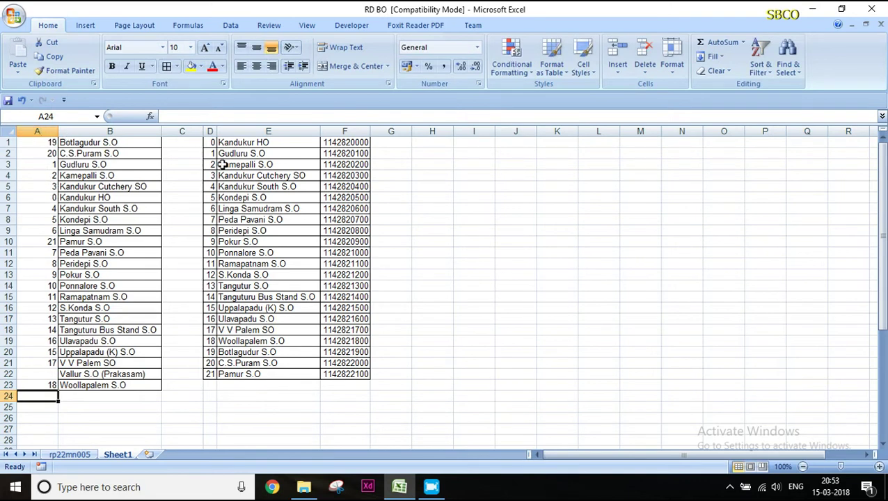
- Sort column A from smallest to largest, expanding the selection so the office names move with their numbers
left_click_drag(211, 142, 338, 374)
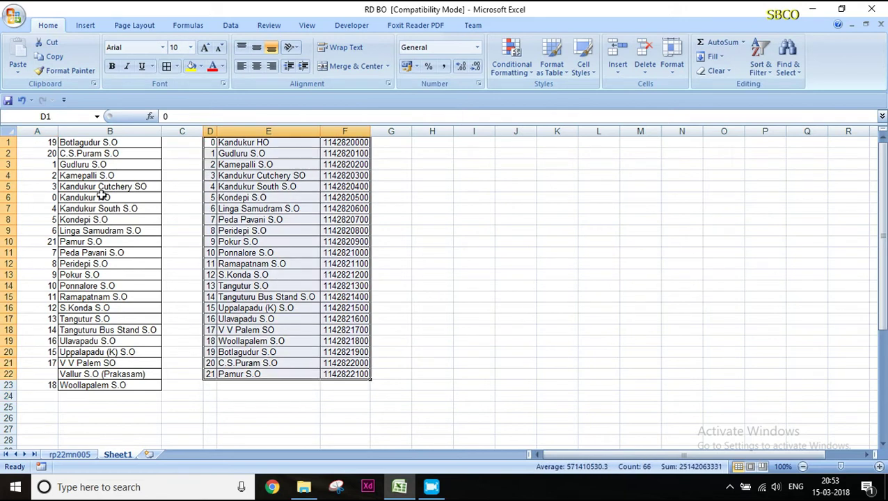
left_click(50, 128)
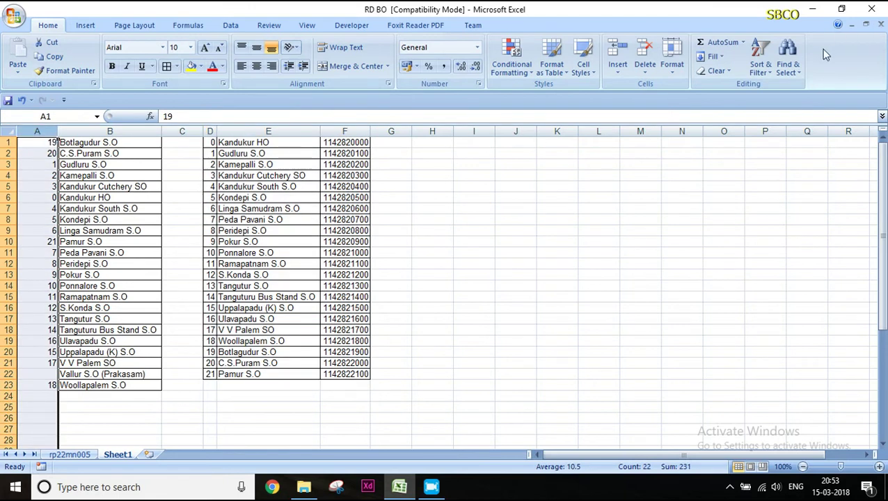
left_click(761, 73)
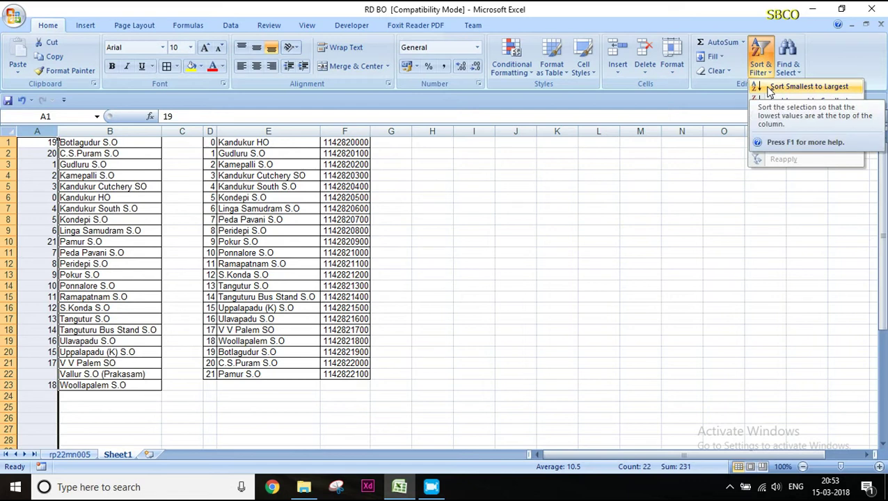
left_click(807, 87)
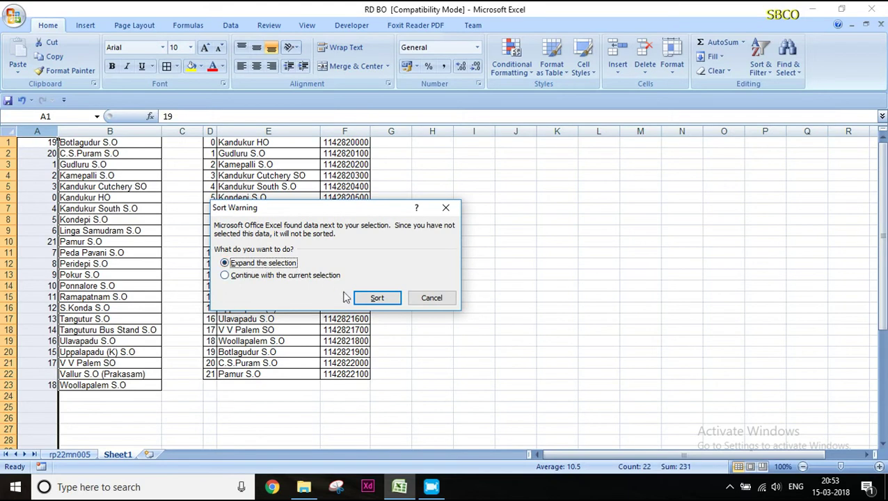
left_click(381, 298)
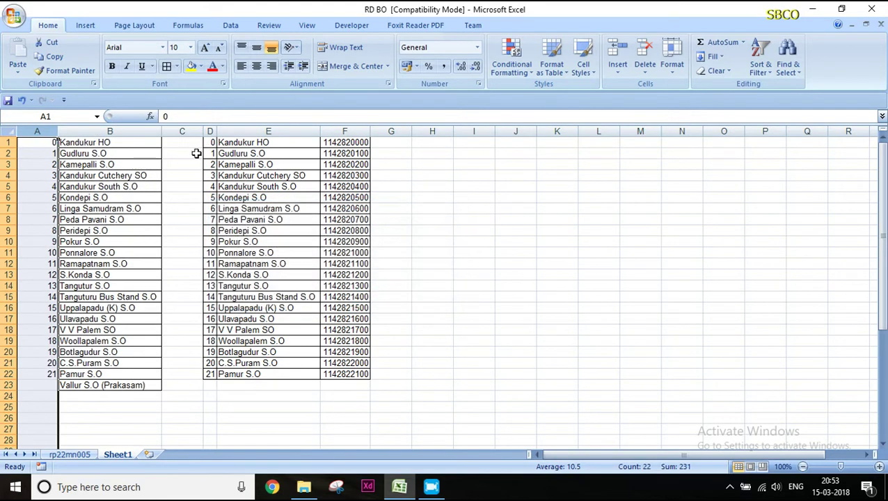
- Delete row 23, which holds the unnumbered Vallur S.O (Prakasam) office
left_click(114, 383)
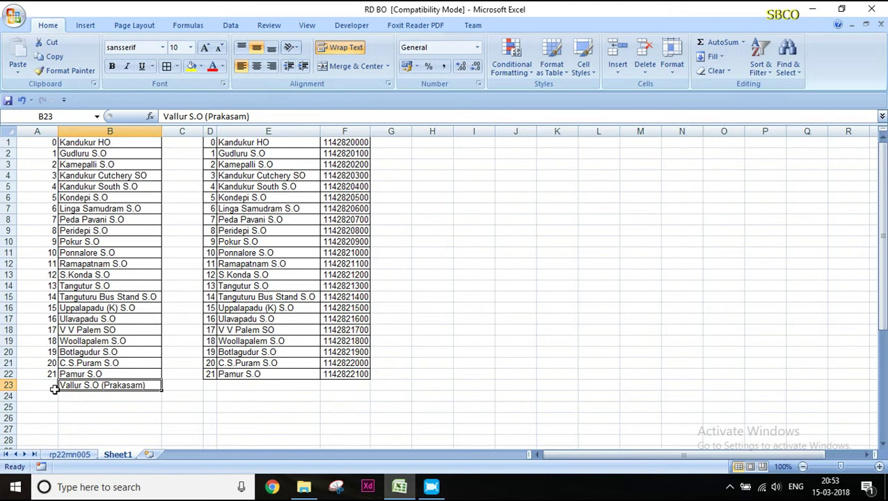
left_click(7, 384)
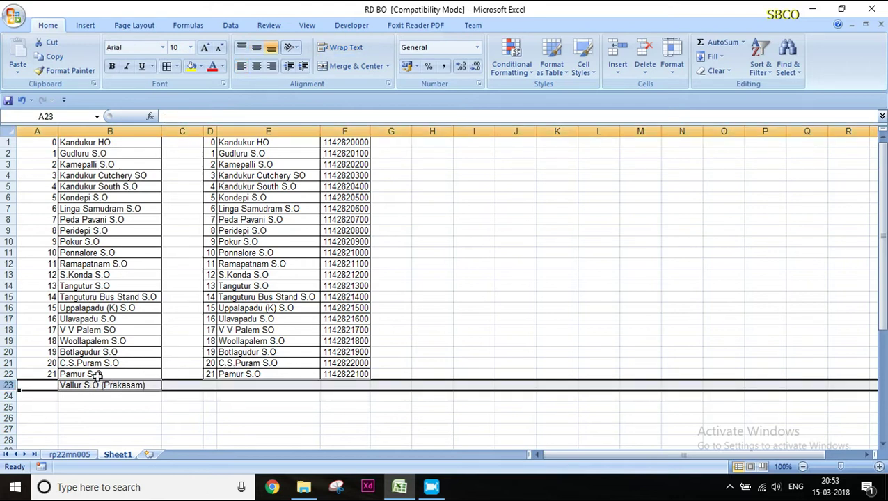
right_click(8, 385)
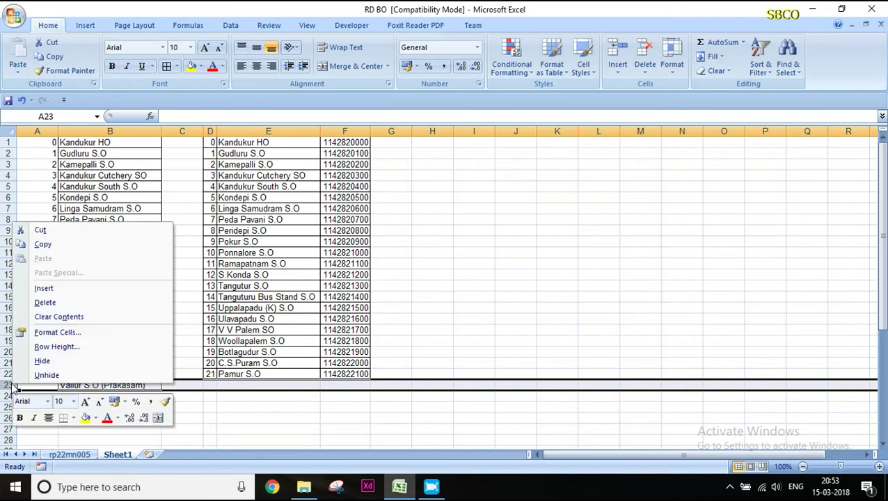
left_click(53, 306)
left_click(243, 143)
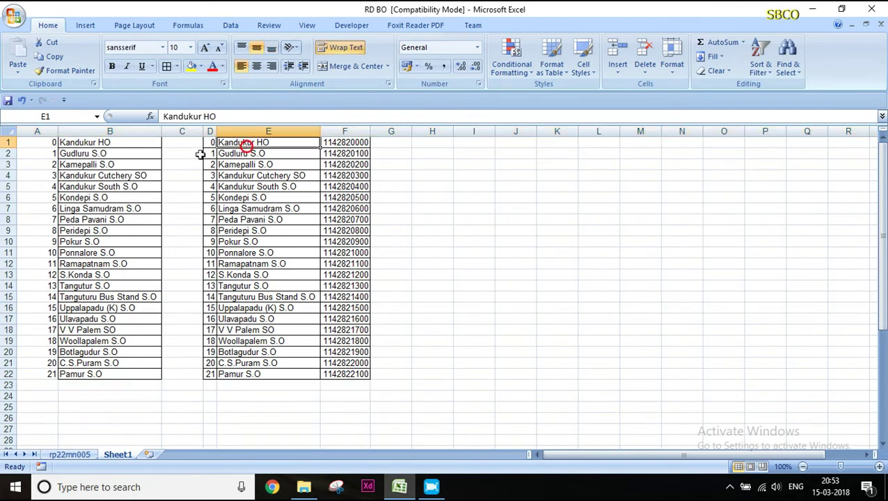
left_click(274, 285)
left_click(124, 140)
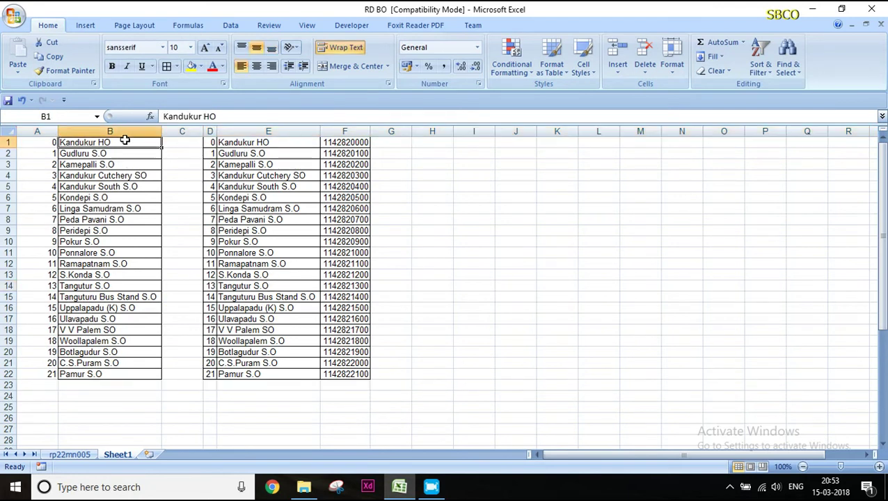
left_click(175, 231)
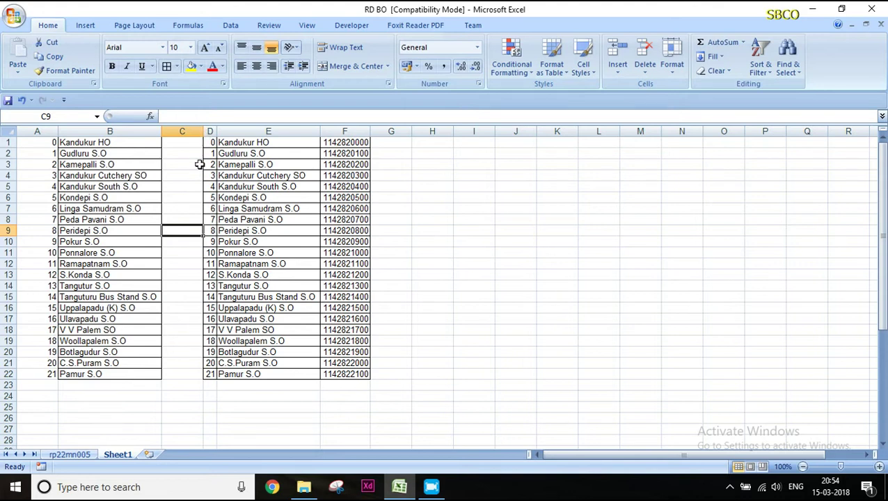
- Delete columns D to F containing the numbered reference list of offices and codes
left_click(209, 130)
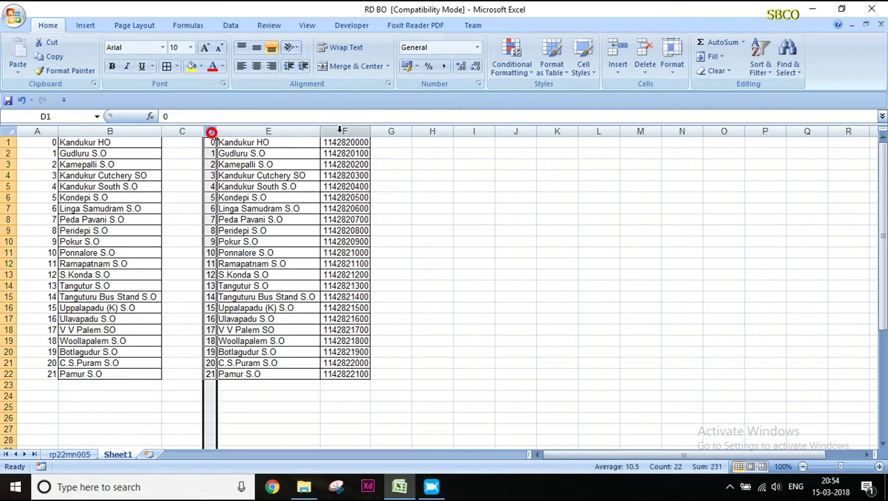
left_click(395, 130)
left_click_drag(209, 131, 367, 134)
right_click(367, 133)
left_click(395, 211)
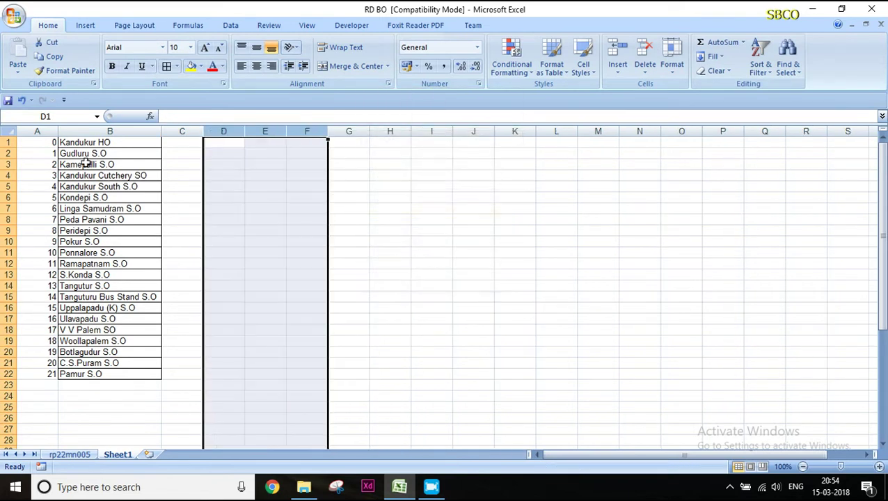
- Copy the sorted office names in B1:B22, from Kandukur HO to Pamur S.O
left_click(100, 142)
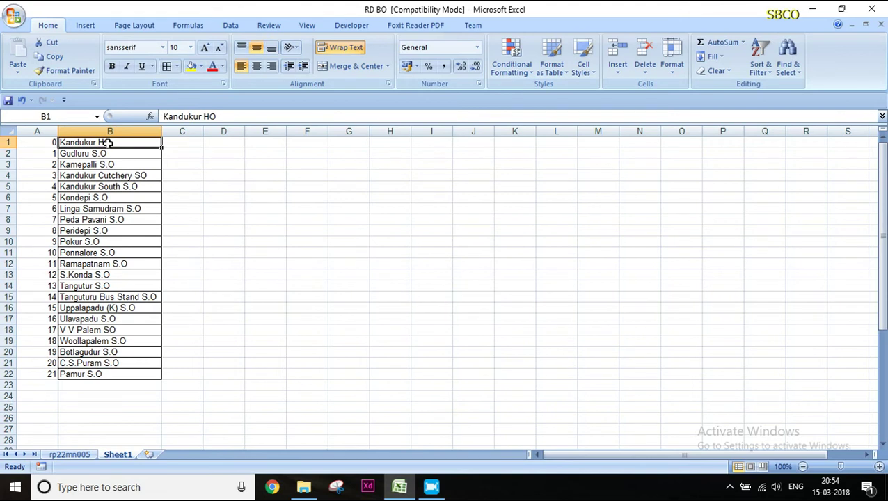
left_click_drag(107, 141, 91, 374)
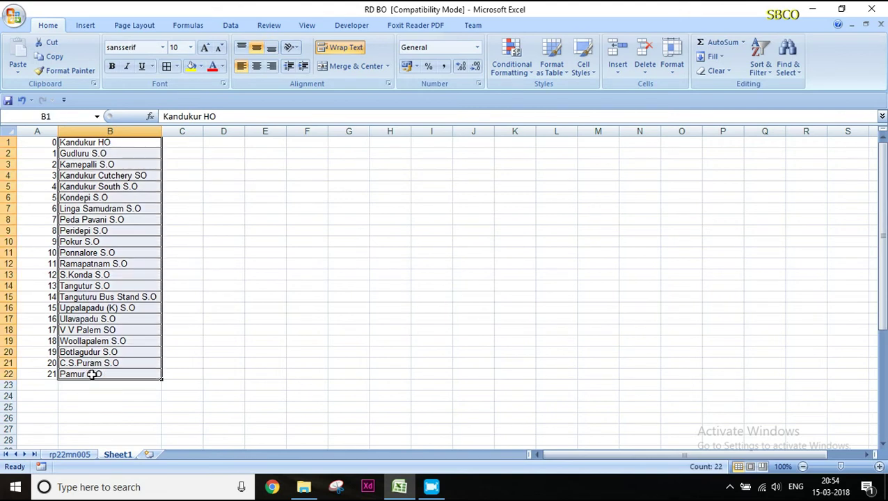
key("ctrl+c")
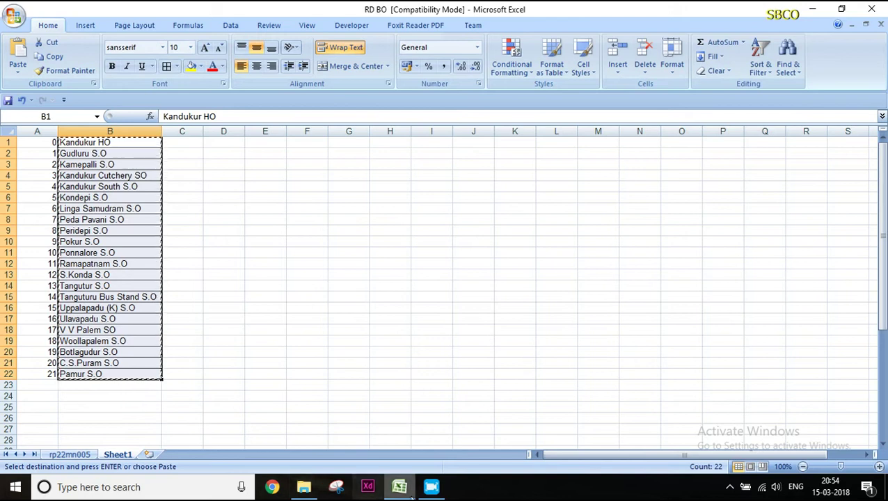
- Switch to the FAGLL03 folder in File Explorer and open the Final workbook from its Tallied subfolder
mouse_move(310, 489)
left_click(264, 397)
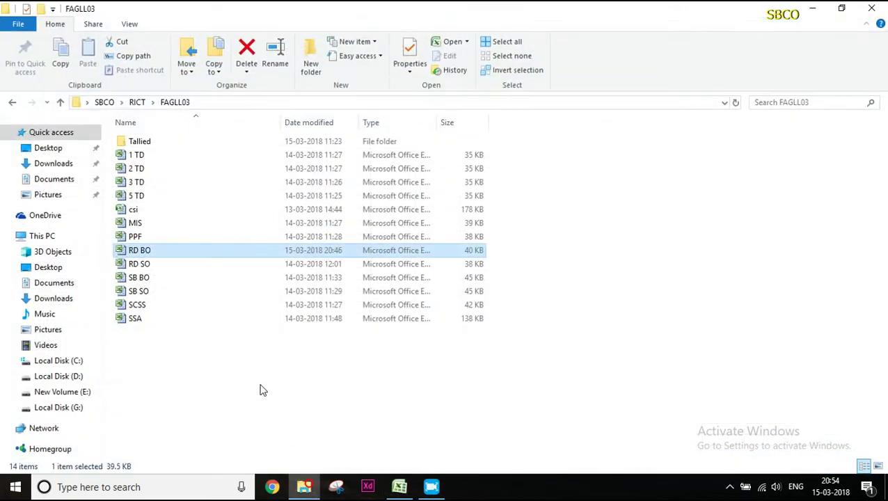
left_click(167, 141)
double_click(167, 141)
double_click(168, 142)
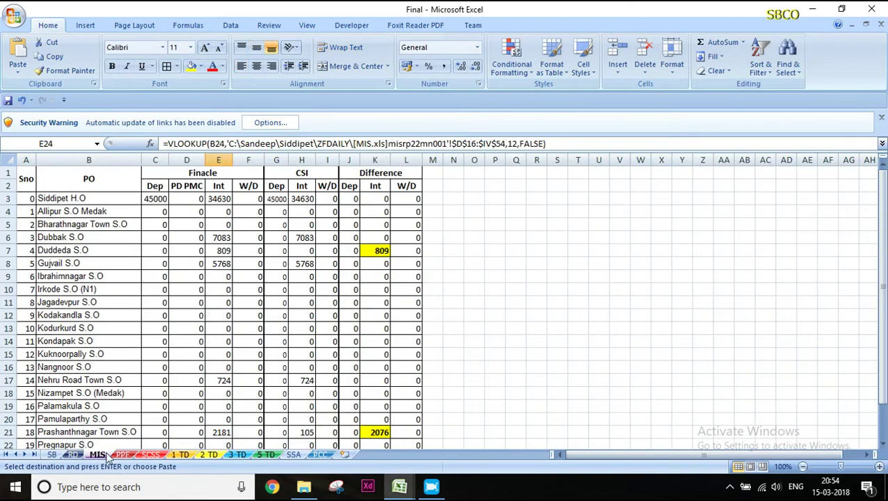
- Paste the copied office names over the PO column of the RD sheet from B4 and the MIS sheet from B3
left_click(74, 455)
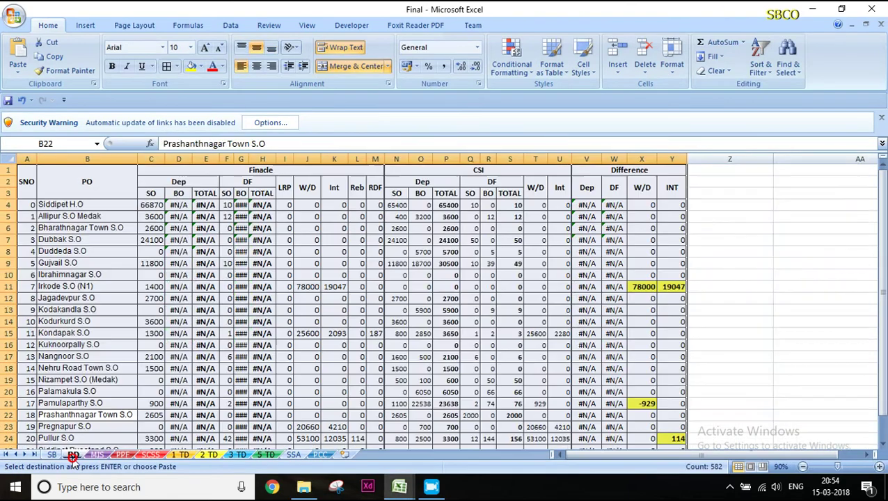
left_click(81, 205)
key("ctrl+v")
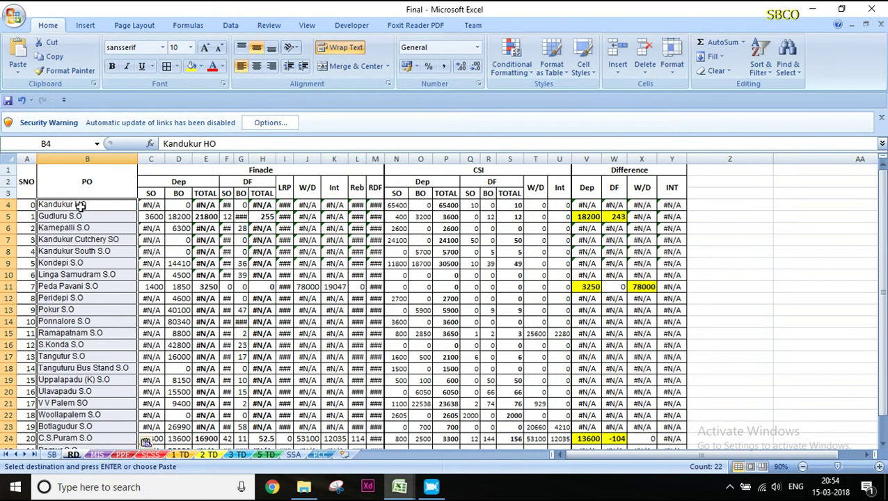
left_click(97, 454)
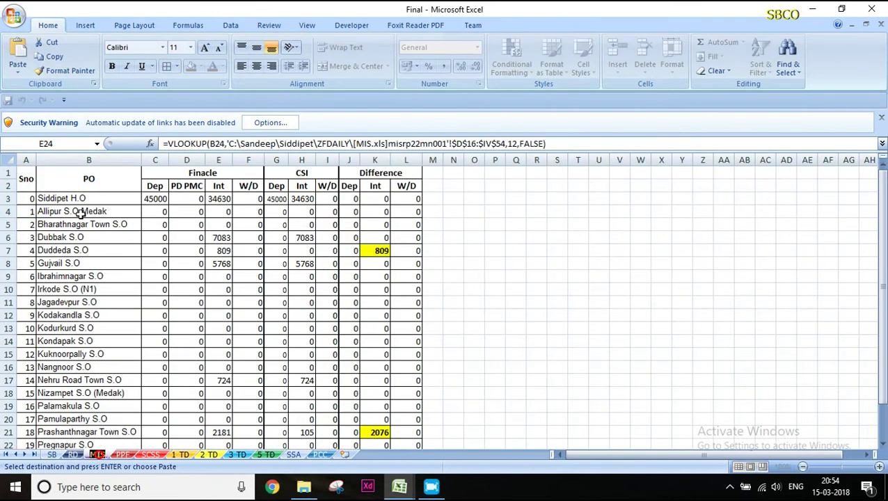
left_click(85, 199)
key("ctrl+v")
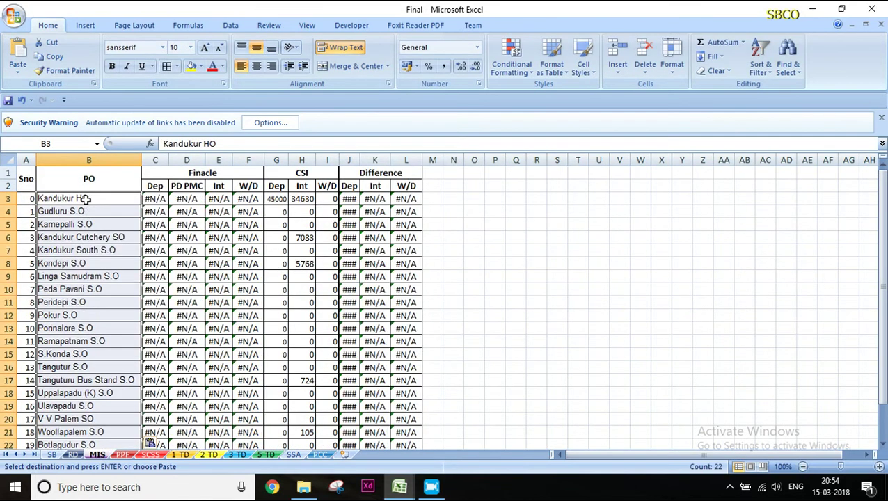
- Paste the copied office names from B2 over the PO Name column in SSA and the Office Names column in PCC
left_click(293, 456)
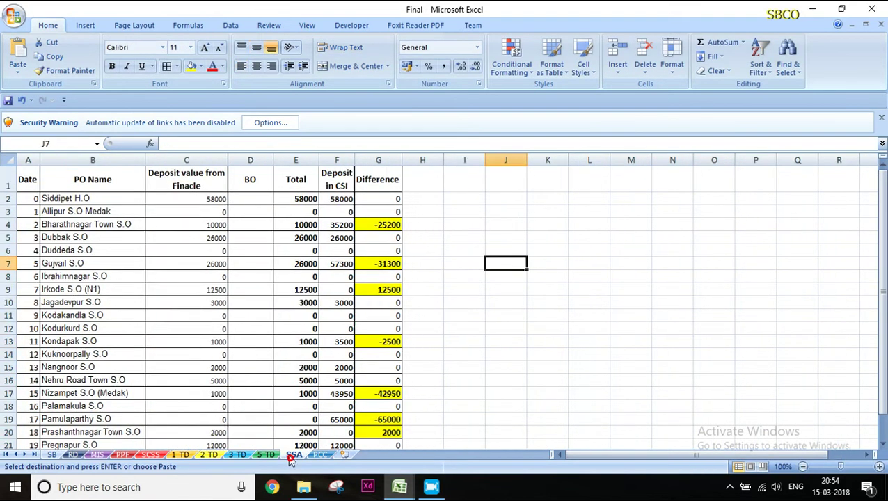
left_click(122, 197)
key("ctrl+v")
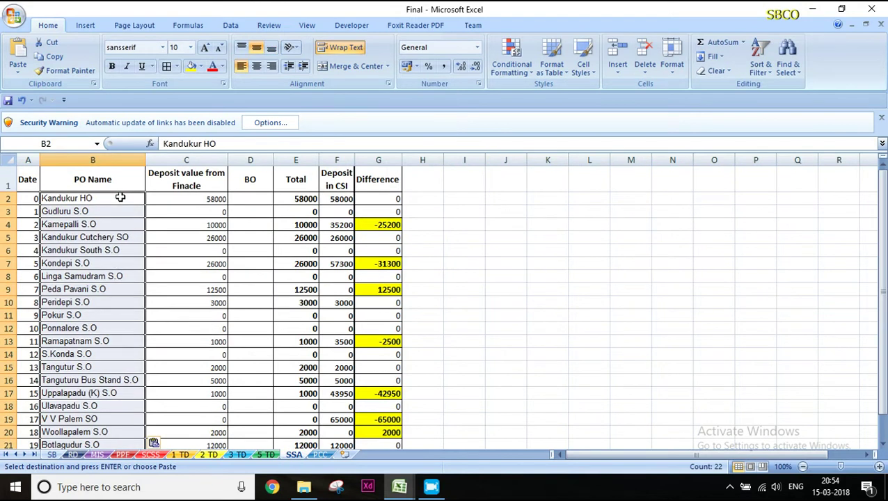
left_click(324, 454)
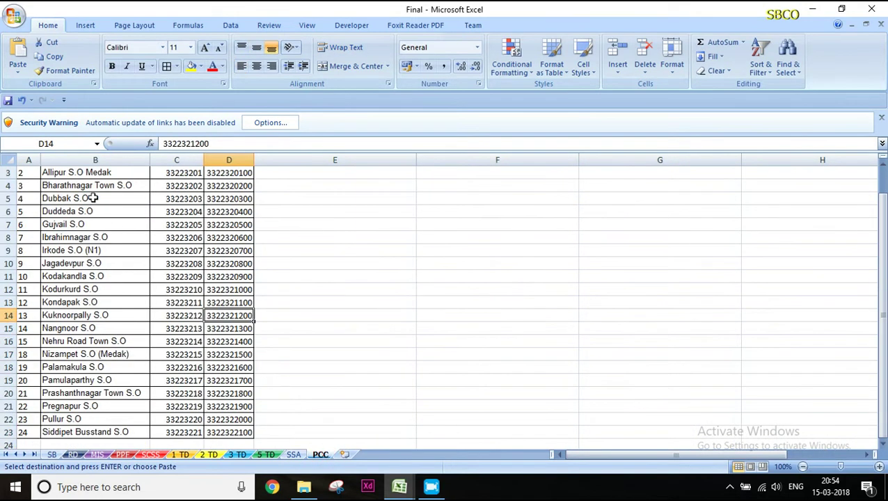
left_click(89, 174)
scroll(89, 174, "up", 1)
left_click(91, 186)
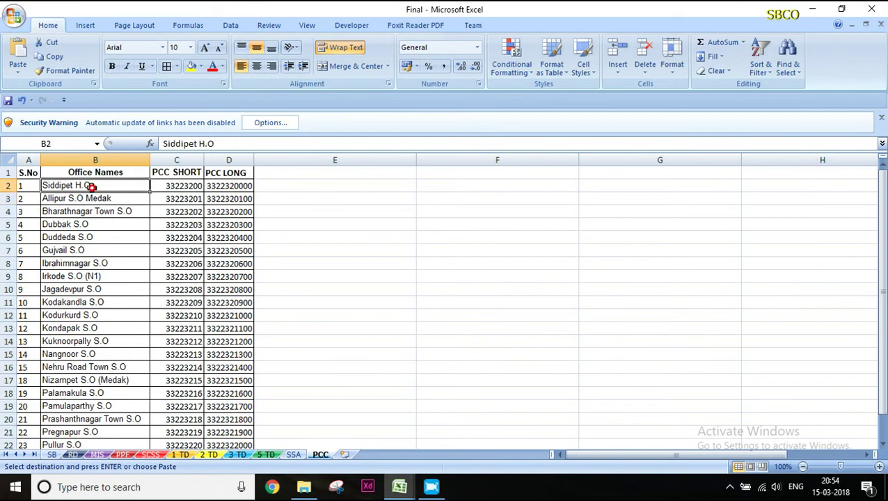
key("ctrl+v")
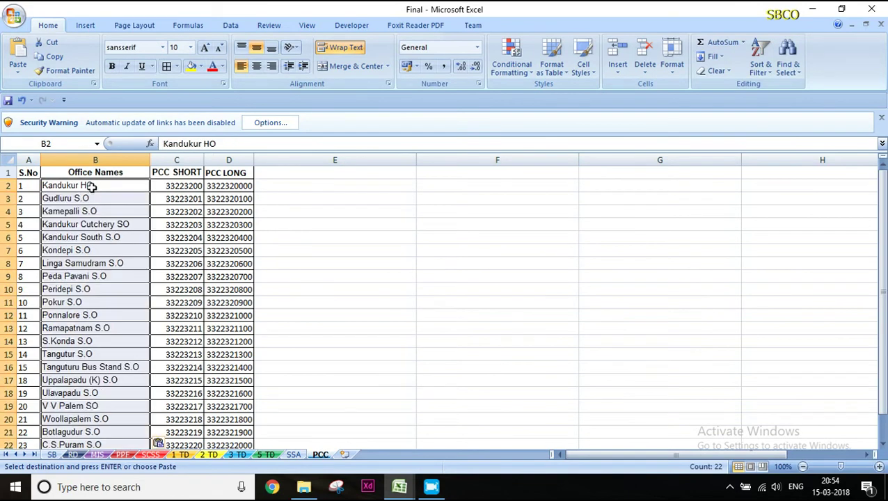
- Save the Final workbook with the RD sheet active and minimize its window
left_click(72, 454)
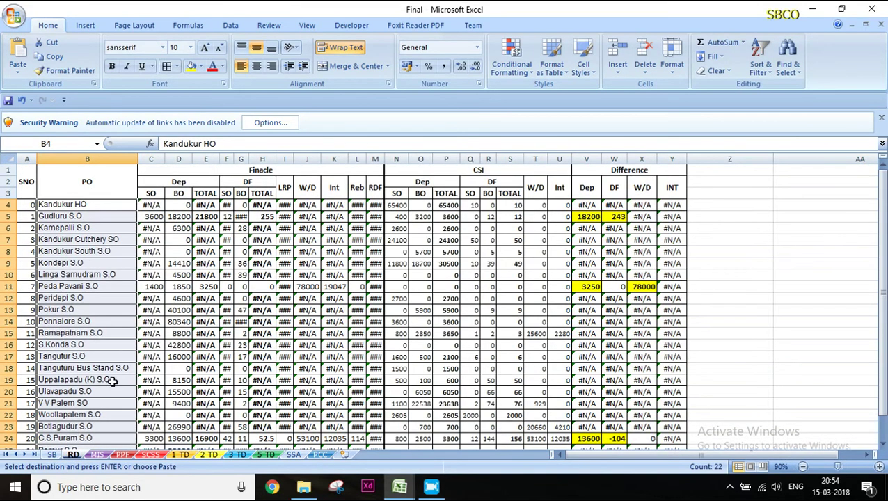
left_click(9, 101)
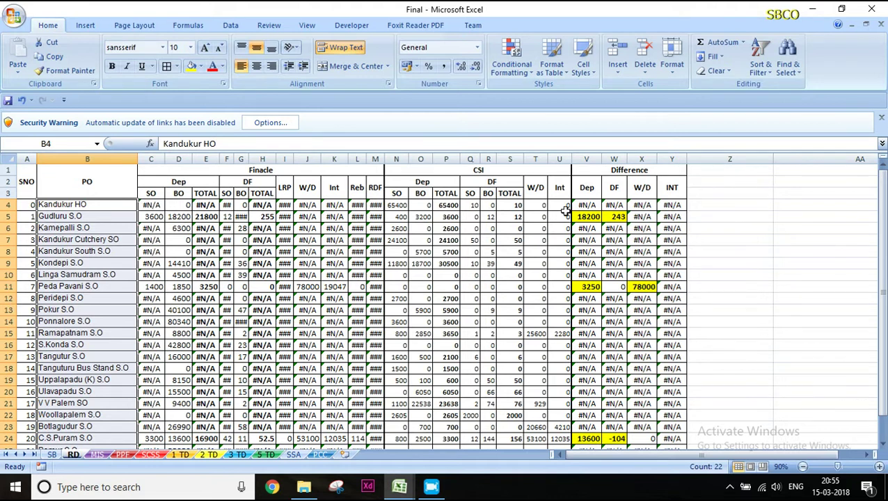
left_click(810, 11)
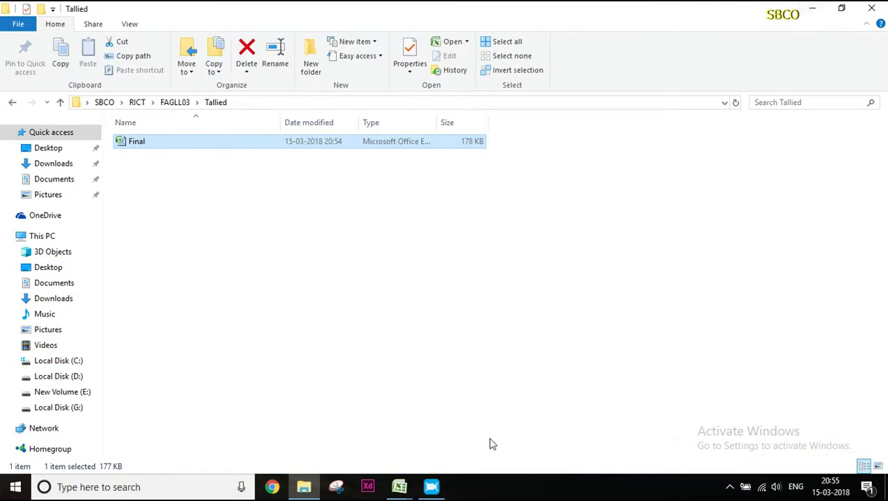
- Go back to the FAGLL03 folder and open the SB BO workbook
left_click(398, 319)
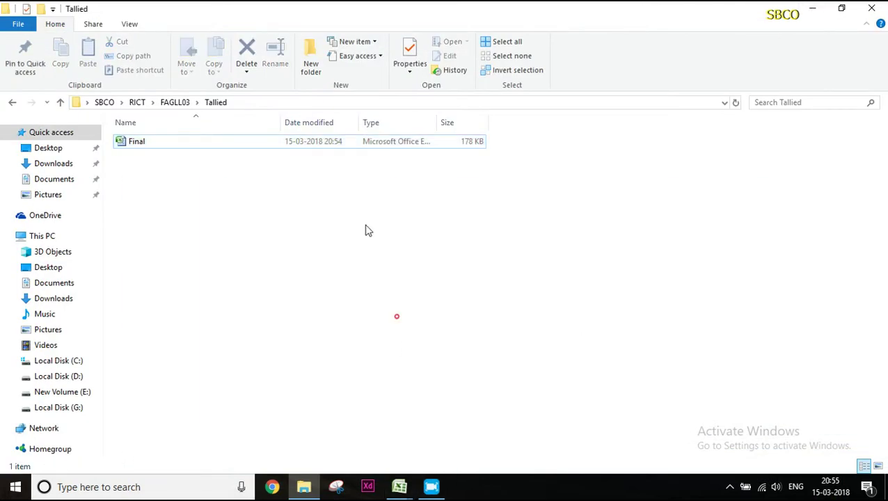
left_click(176, 108)
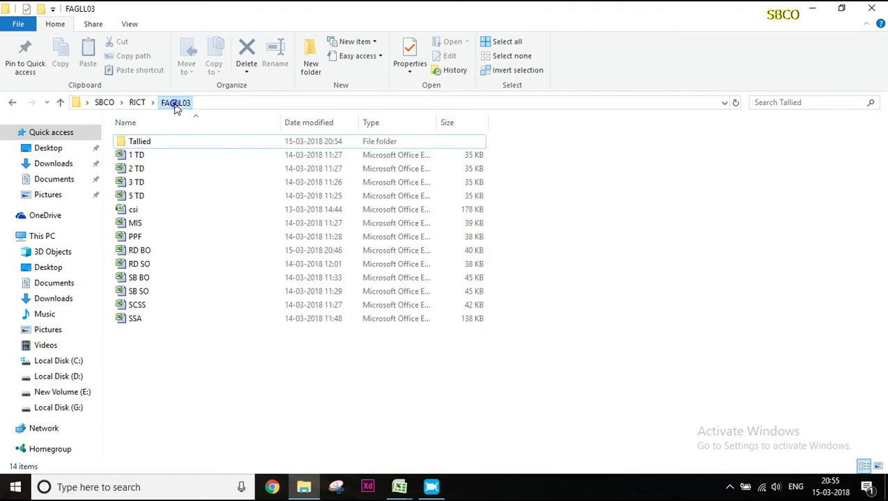
left_click(166, 285)
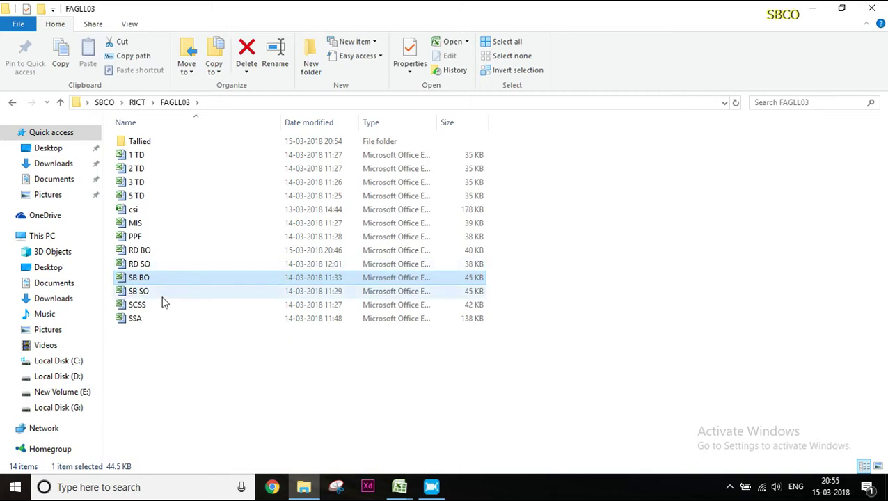
left_click(165, 291)
left_click(167, 279)
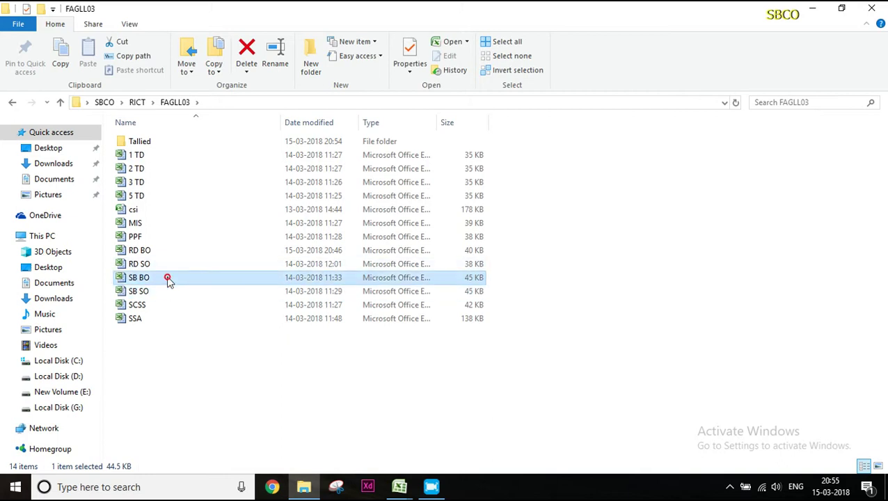
left_click(170, 295)
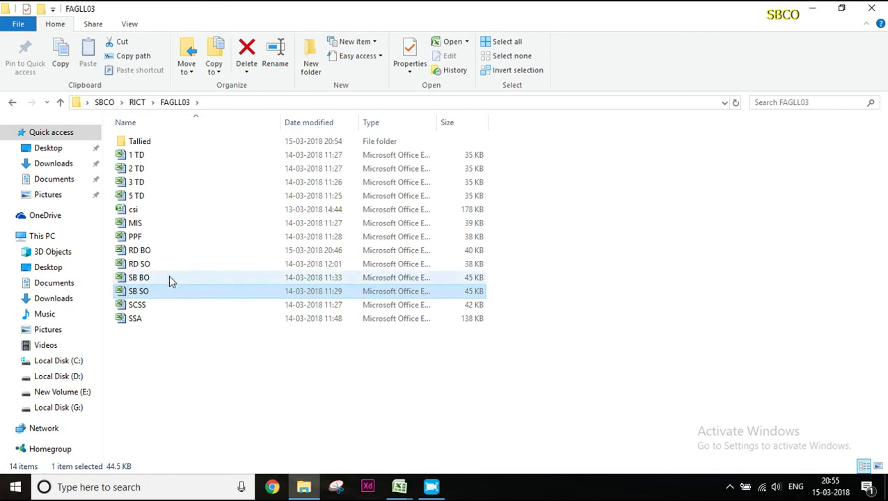
left_click(169, 277)
left_click(172, 294)
left_click(175, 279)
double_click(175, 278)
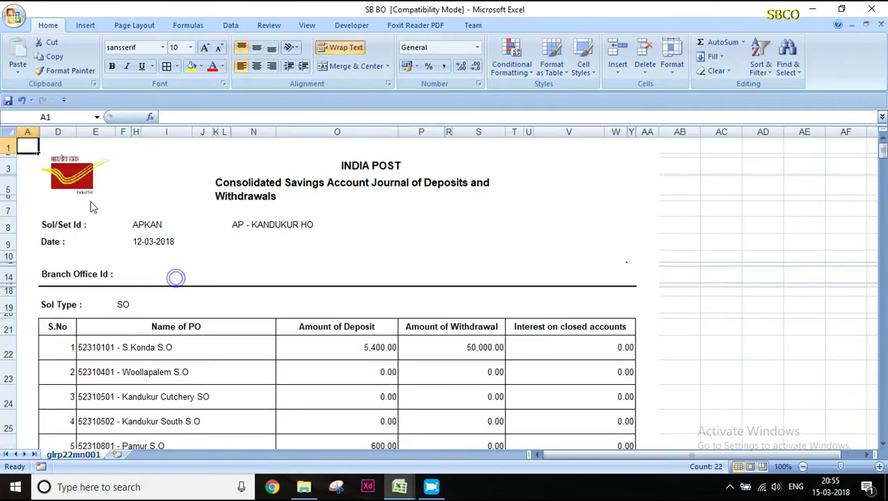
- Copy the S.No and Name of PO block from row 22 through row 68, then minimize the SB BO workbook
scroll(133, 292, "down", 3)
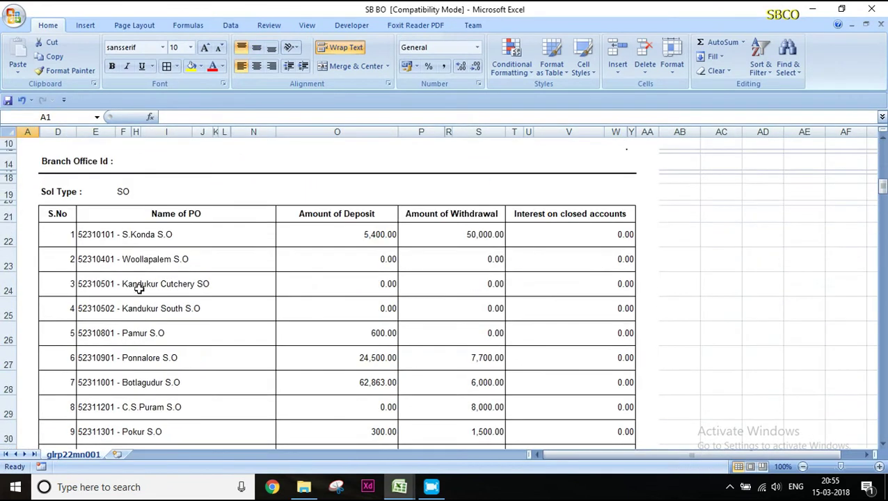
left_click(178, 238)
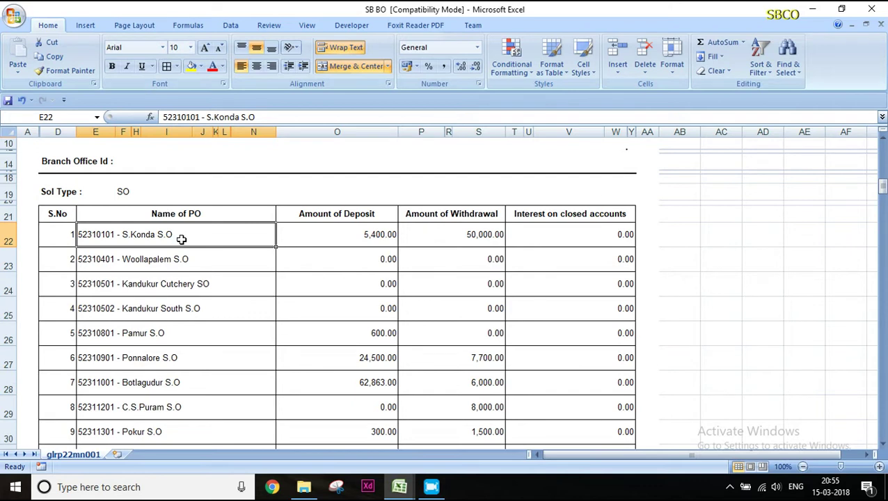
scroll(180, 239, "down", 15)
left_click_drag(181, 239, 181, 239)
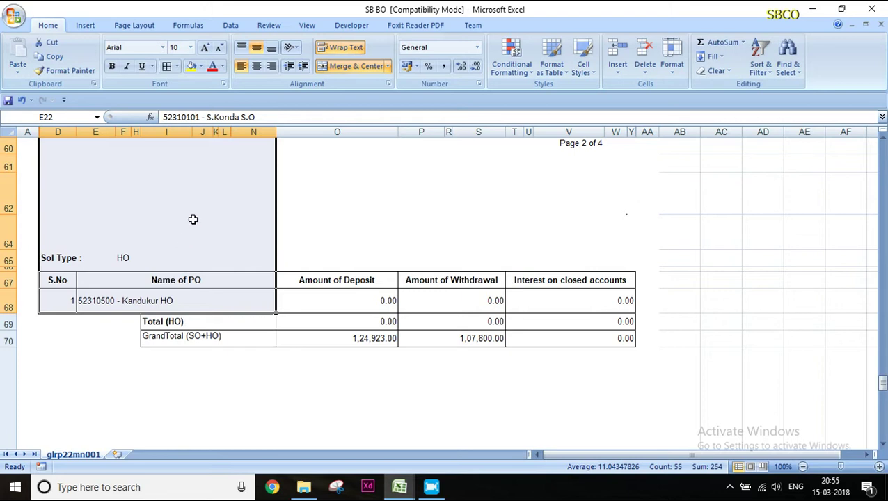
key("ctrl+c")
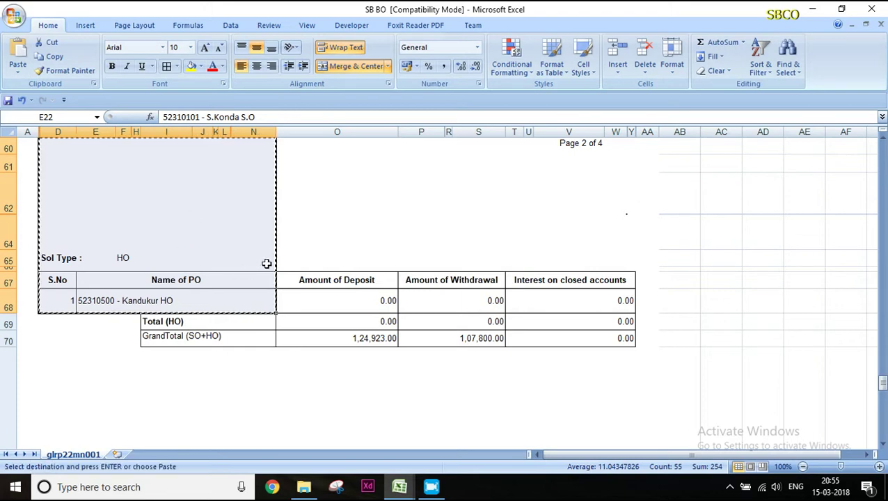
left_click(813, 8)
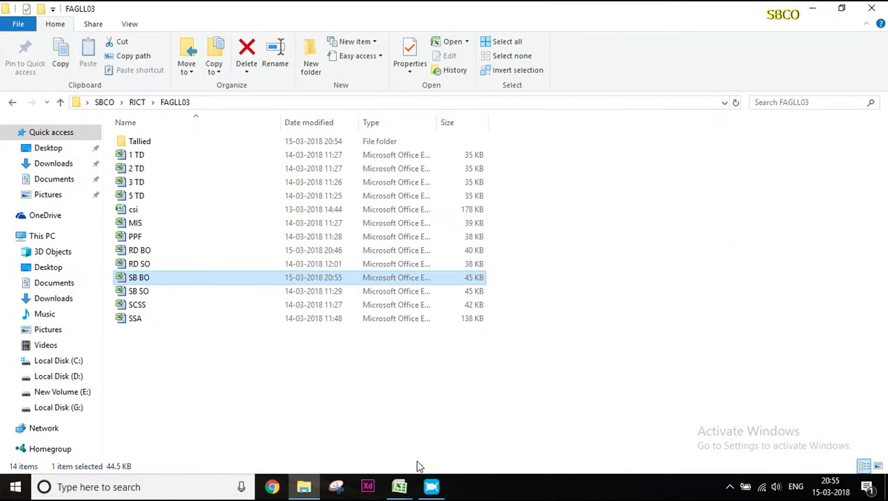
- Switch to the RD BO workbook and paste the copied SB BO office list into Sheet1 starting at E1
left_click(399, 490)
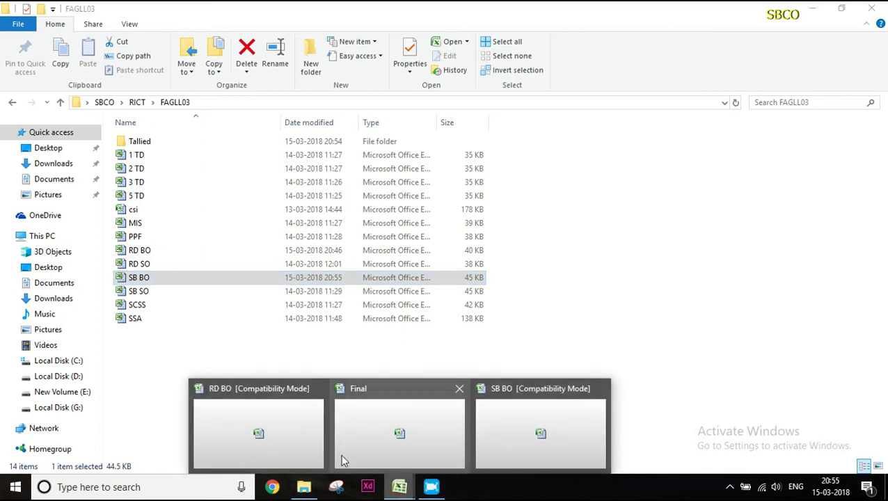
left_click(253, 436)
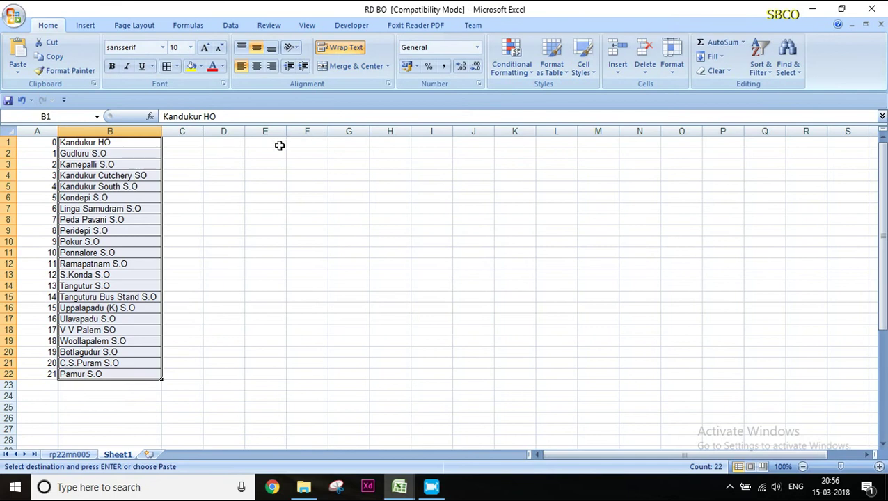
left_click(267, 146)
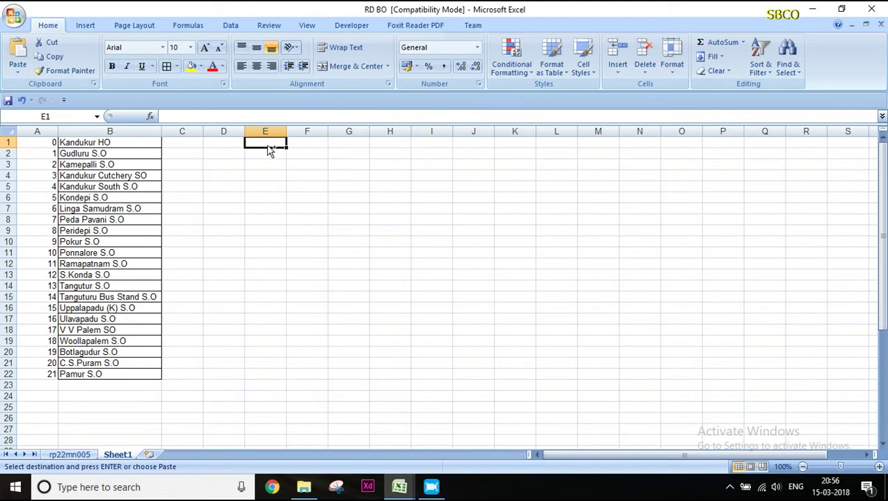
key("ctrl+v")
left_click(308, 182)
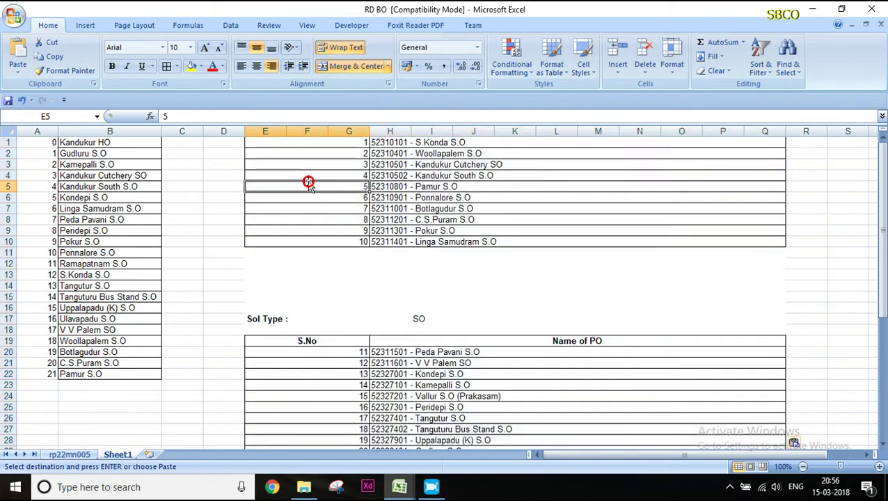
- Delete columns E to G holding the pasted serial numbers
left_click(270, 130)
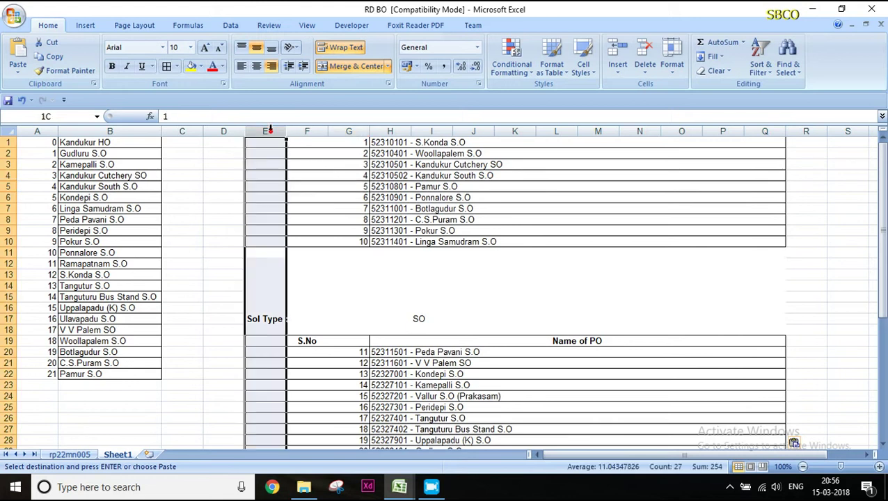
right_click(340, 128)
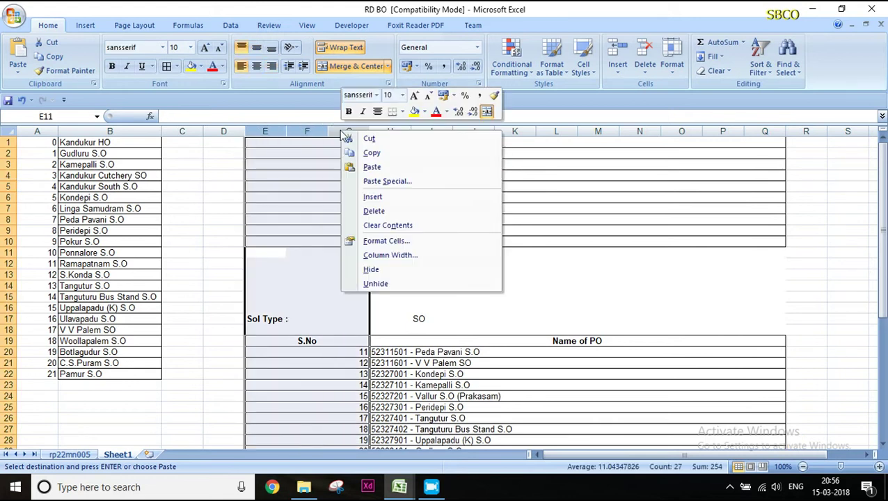
left_click(367, 216)
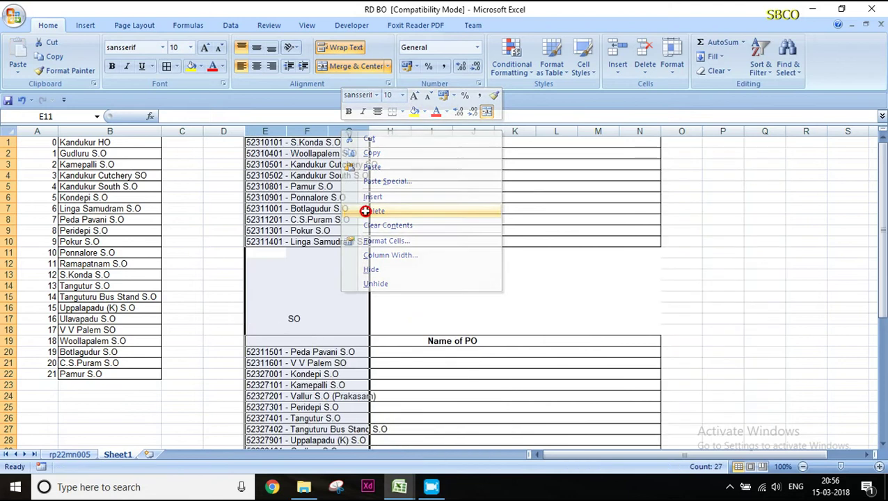
left_click(462, 219)
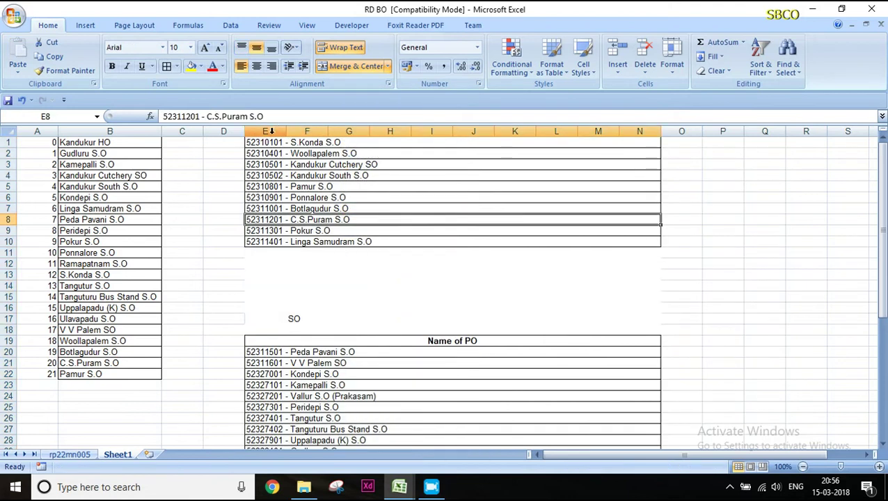
- Delete the surplus merged columns F to N and autofit column E to the office names
left_click(272, 131)
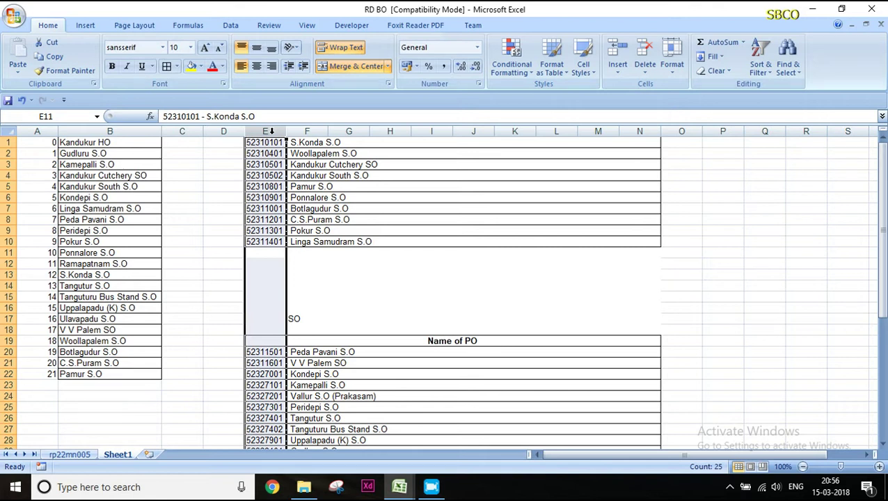
left_click(305, 131)
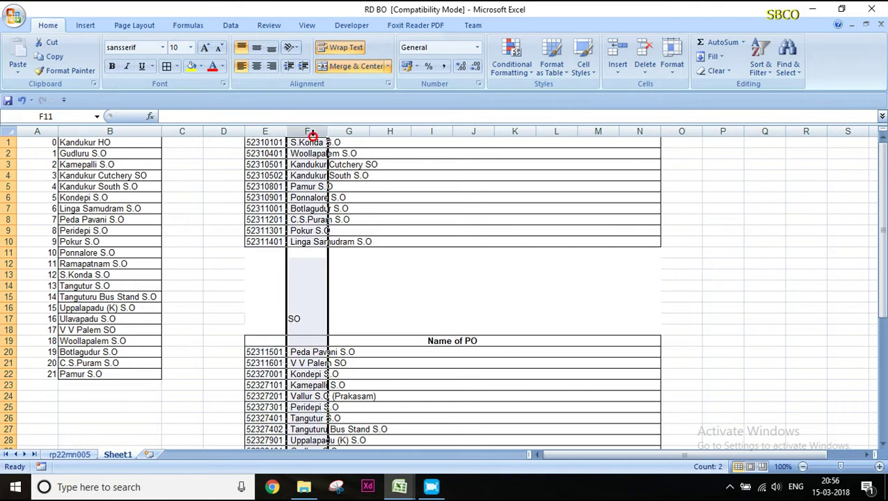
left_click_drag(306, 131, 647, 131)
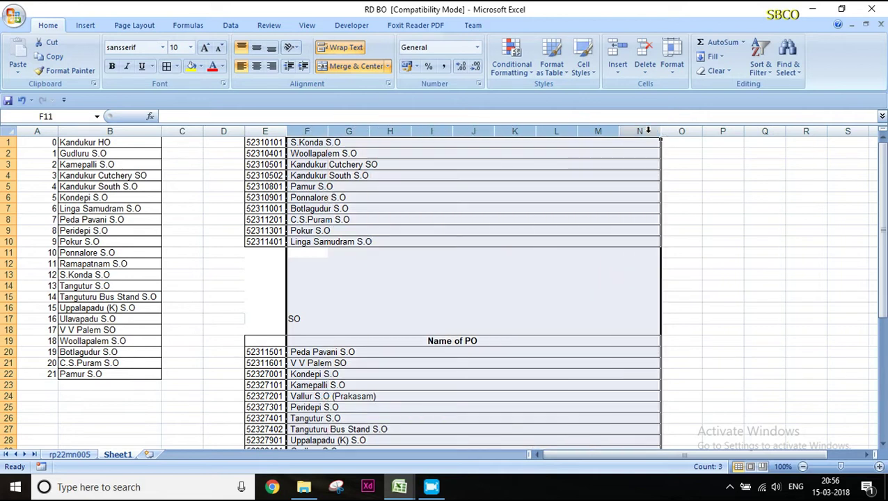
right_click(612, 131)
left_click(646, 213)
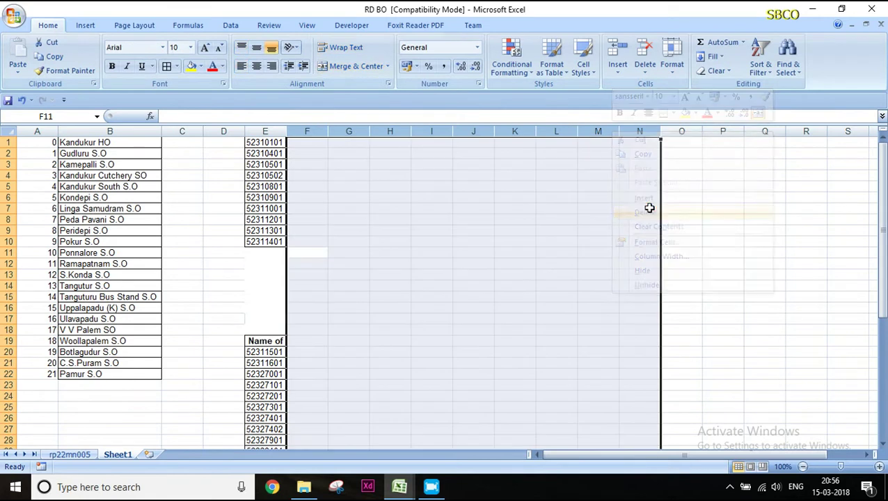
left_click(319, 171)
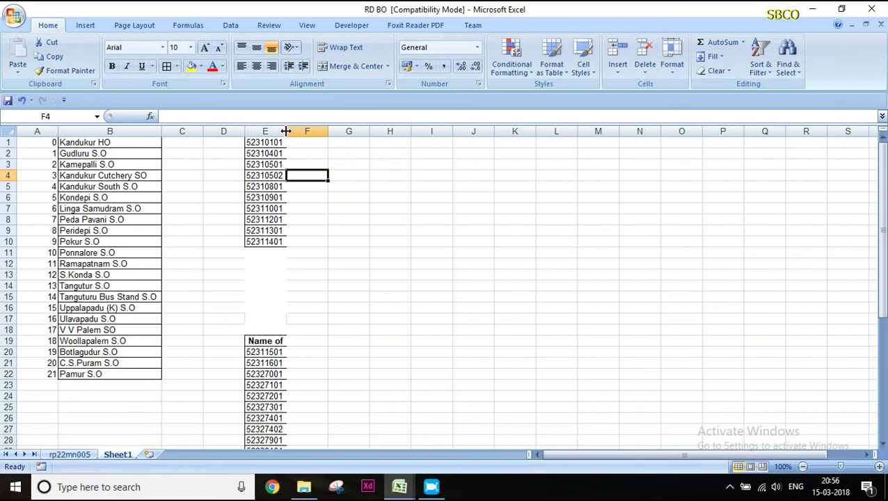
double_click(286, 130)
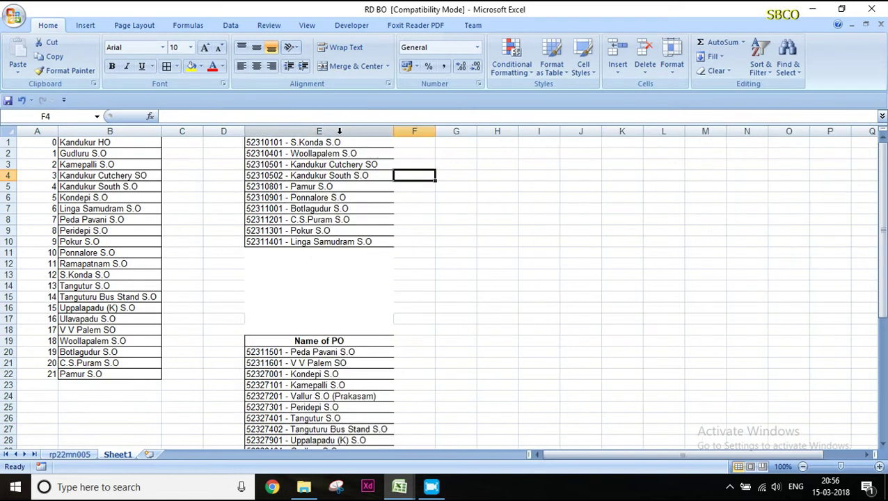
- Sort the pasted office list in column E from A to Z
left_click(338, 131)
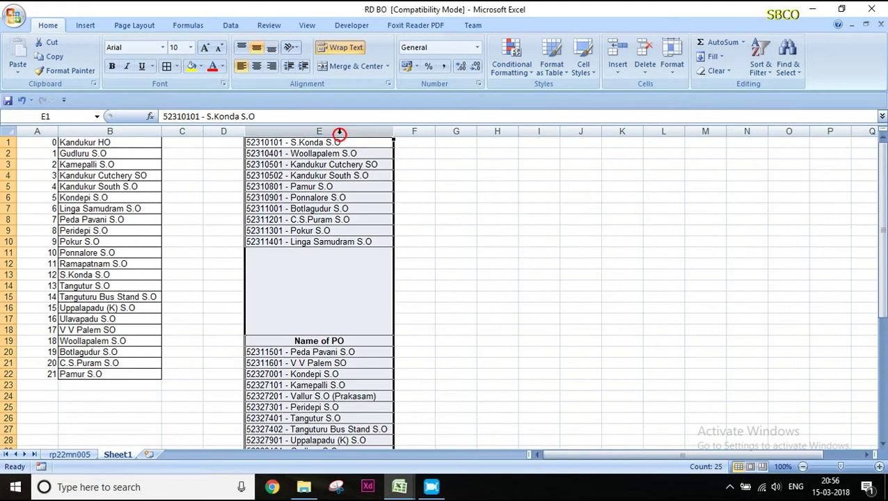
left_click(761, 73)
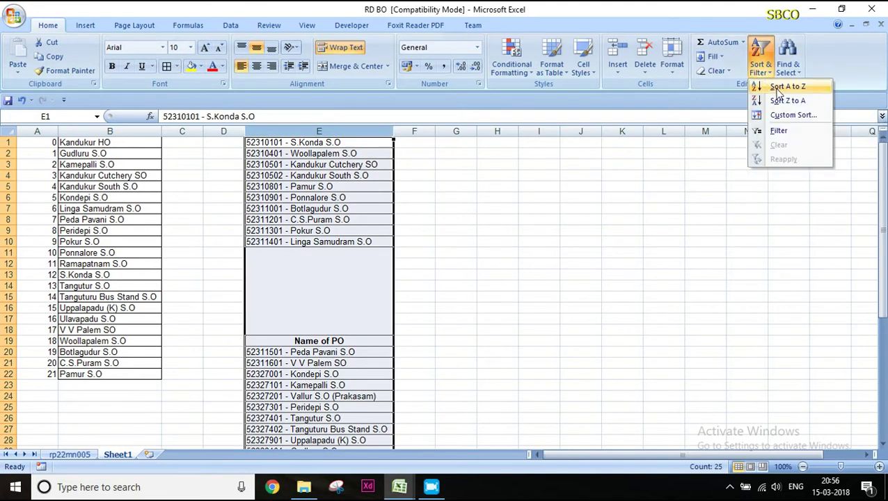
left_click(775, 87)
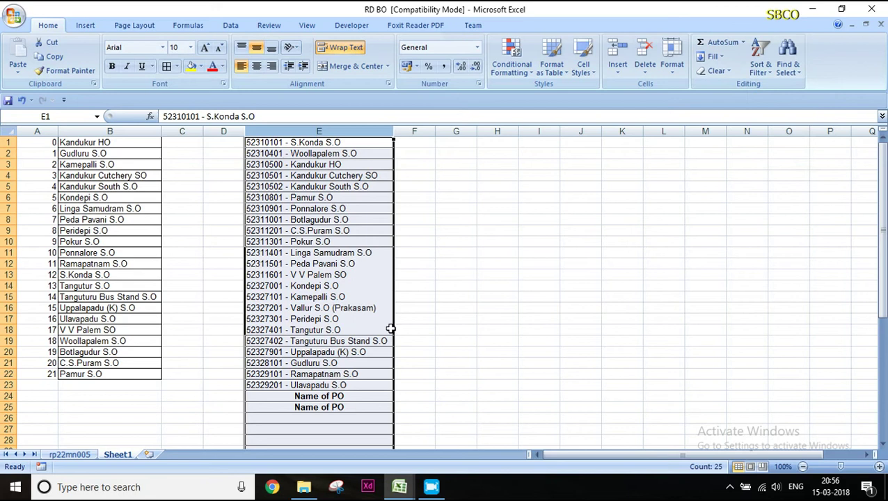
- Delete the leftover Name of PO headings and blank cells in E24:E34, shifting cells up
scroll(393, 328, "down", 1)
scroll(346, 346, "down", 2)
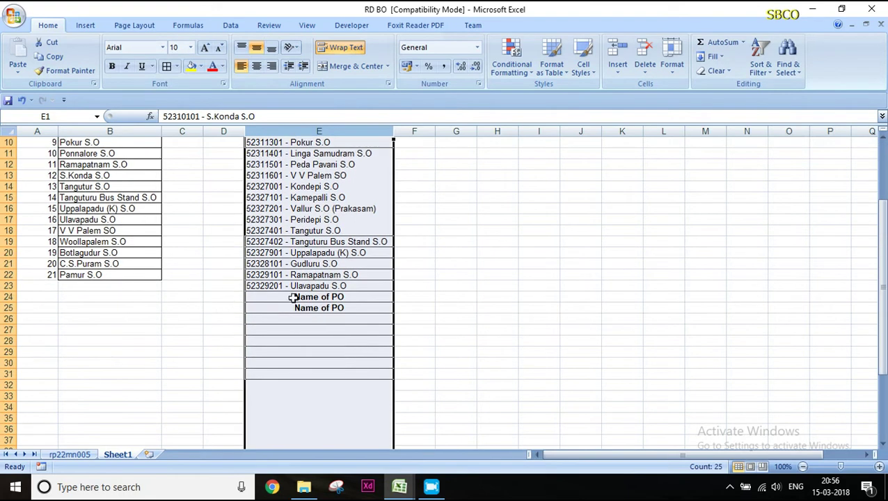
left_click_drag(297, 297, 295, 405)
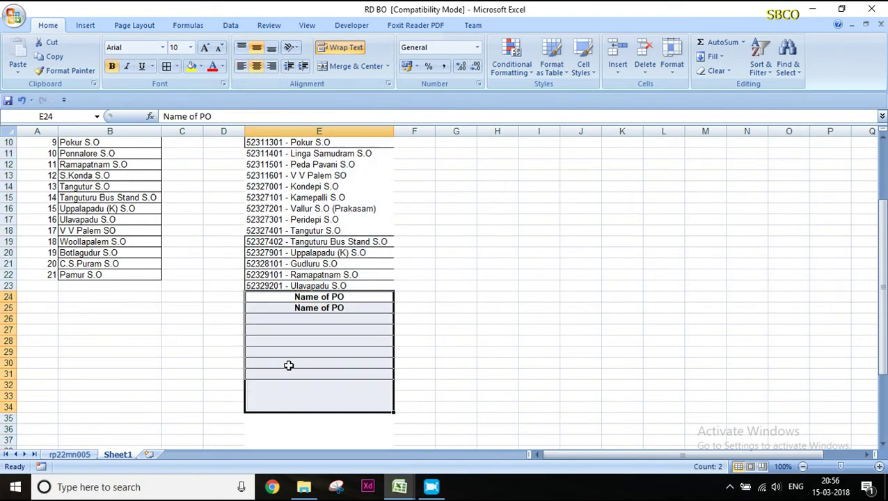
right_click(288, 363)
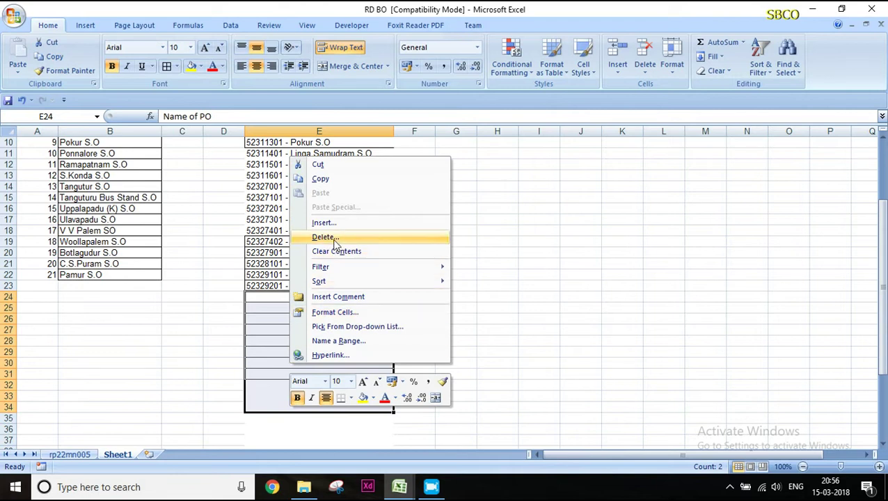
left_click(325, 238)
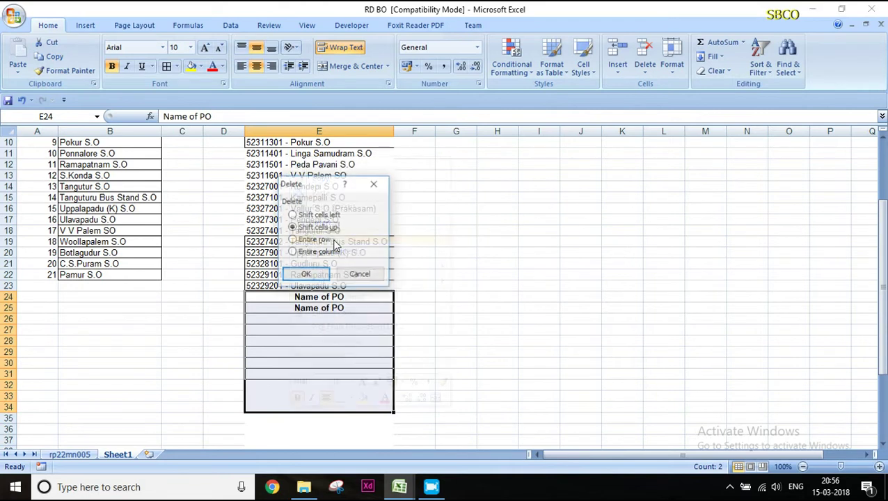
left_click(310, 277)
- Apply all borders to the sorted office list in E1:E23
scroll(297, 350, "down", 2)
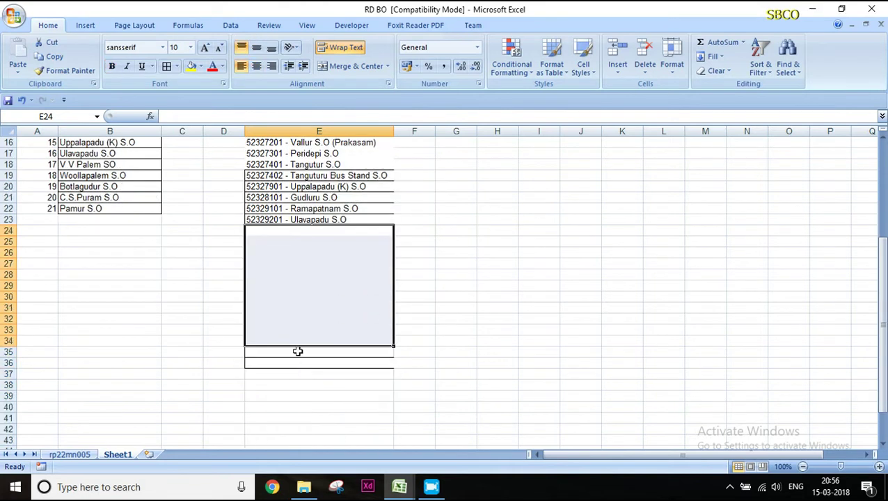
scroll(313, 286, "up", 3)
scroll(313, 285, "up", 2)
left_click_drag(310, 142, 319, 380)
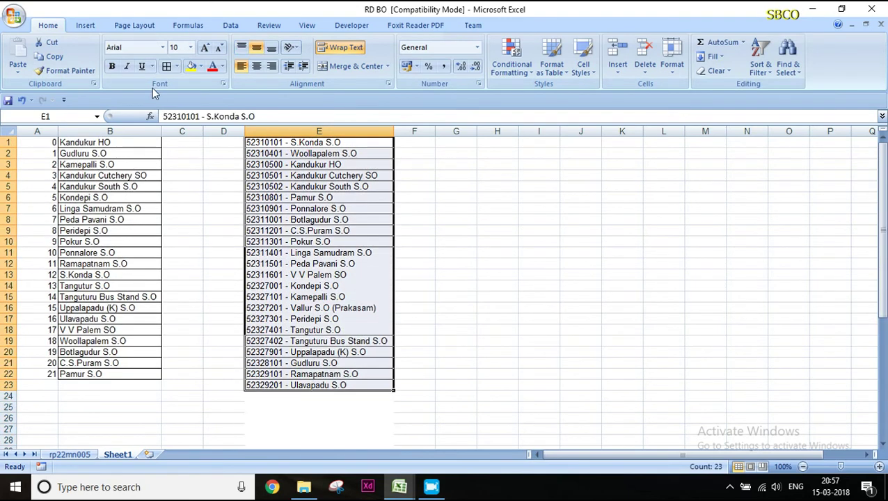
left_click(289, 198)
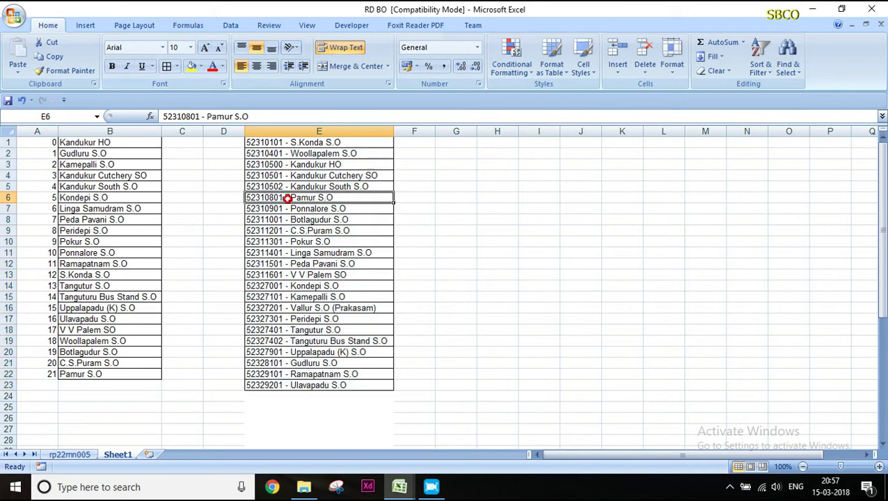
- Narrow column A of Sheet1 to fit its serial numbers
left_click_drag(59, 131, 30, 131)
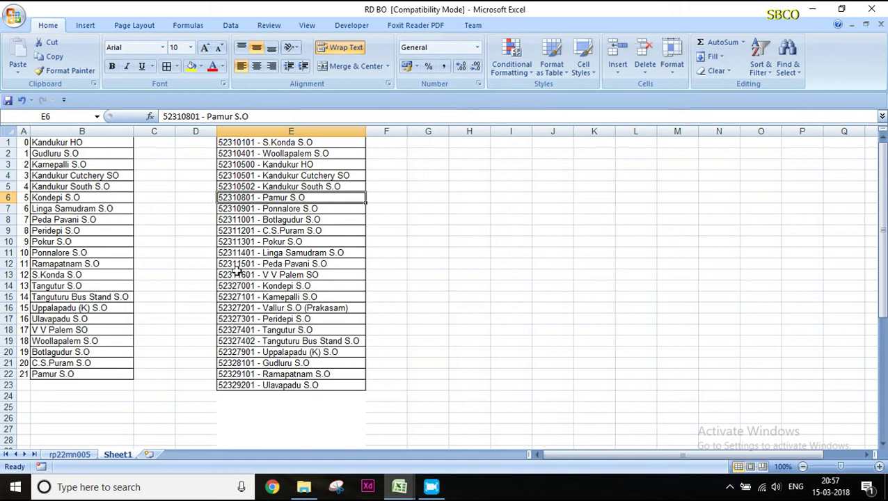
left_click(265, 219)
double_click(265, 142)
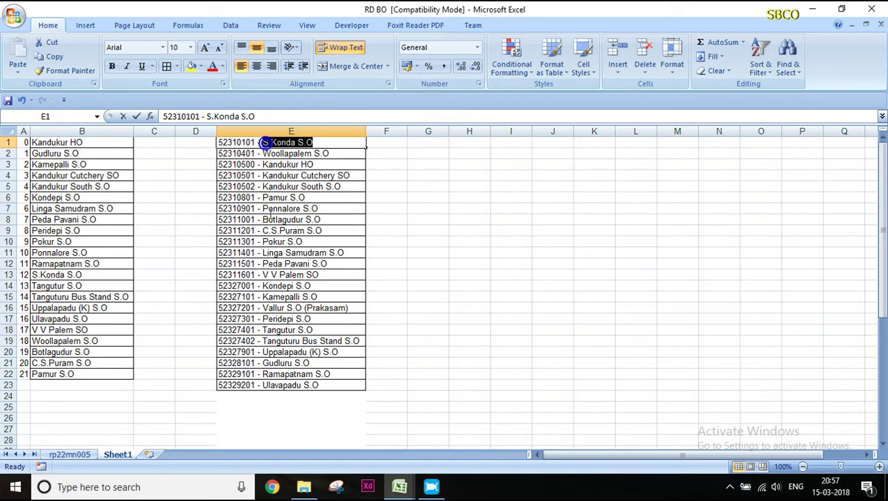
left_click(269, 251)
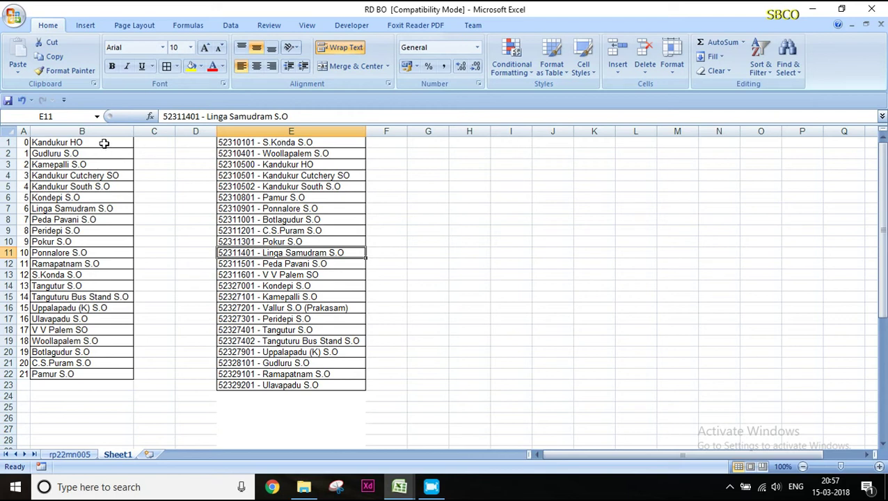
- Enter the matching serial numbers 12, 18, 0, 3 and 4 in D1:D5 beside the coded offices from S.Konda to Kandukur South
left_click_drag(60, 143, 60, 377)
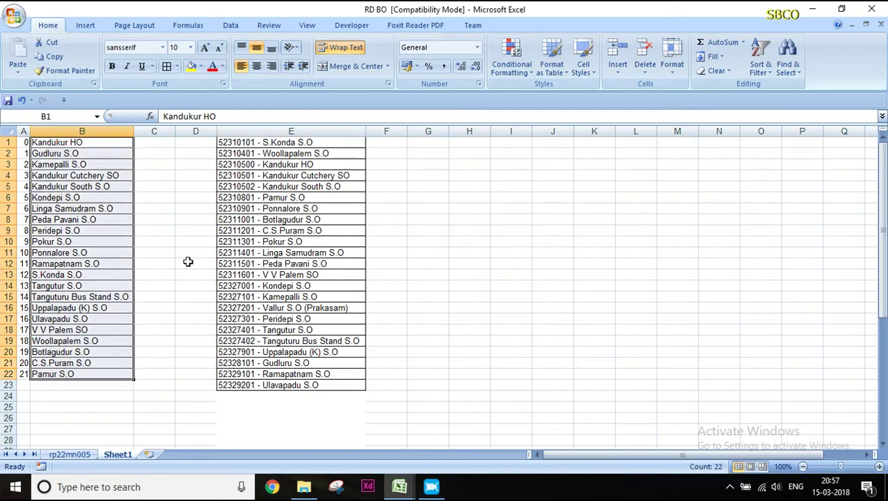
left_click(201, 150)
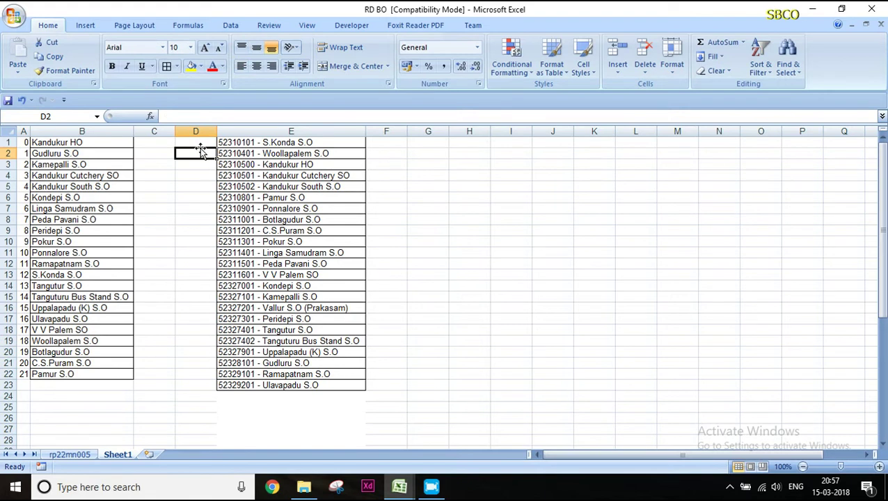
left_click(209, 142)
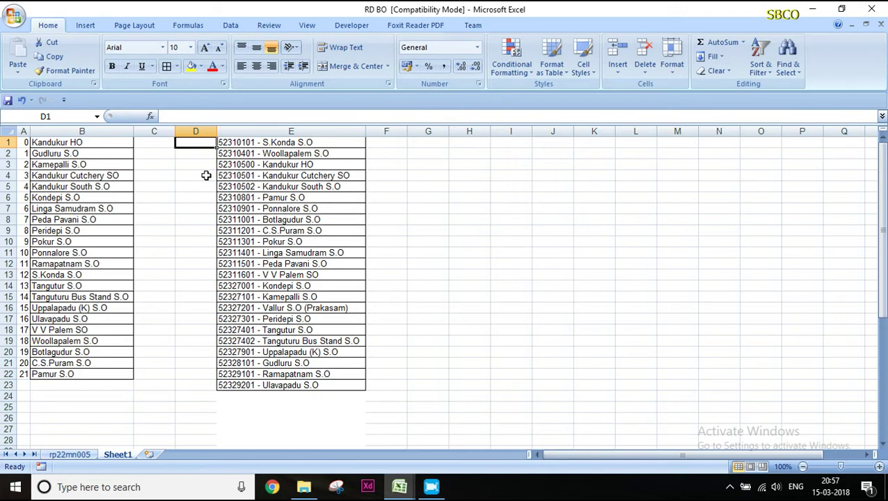
type("12")
key("Return")
type("18")
key("Return")
type("0")
key("Return")
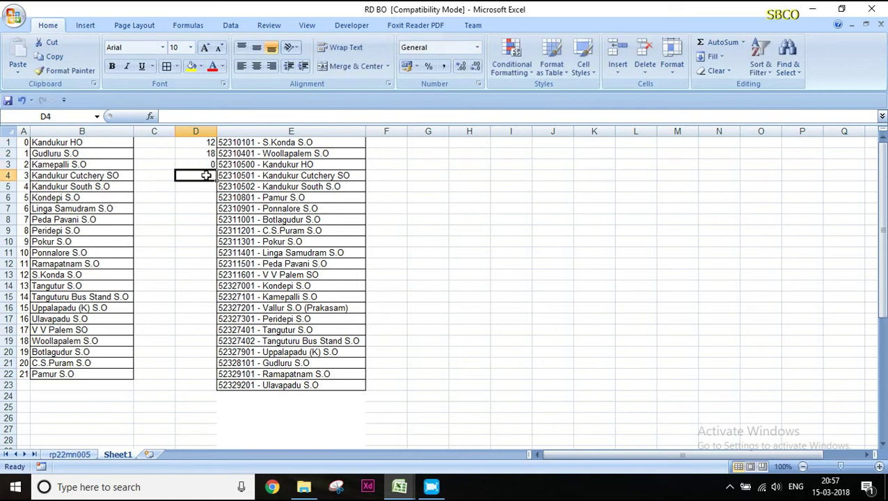
type("3")
key("Return")
type("4")
key("Return")
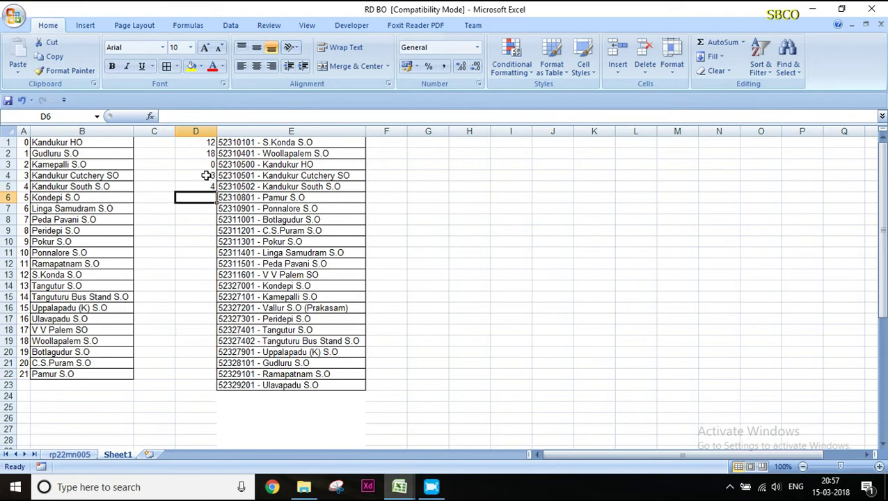
- Enter the matching serial numbers 21, 10, 19, 20 and 9 in D6:D10 beside the offices from Pamur to Pokur
type("21")
key("Return")
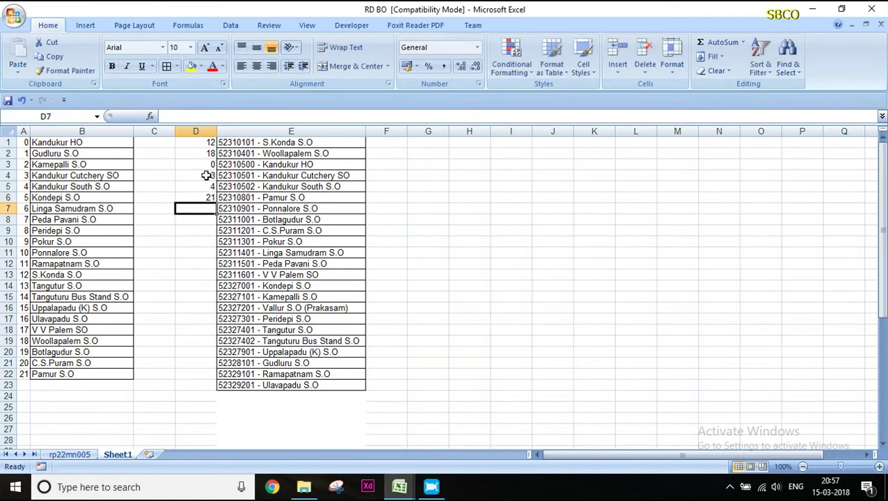
type("10")
key("Return")
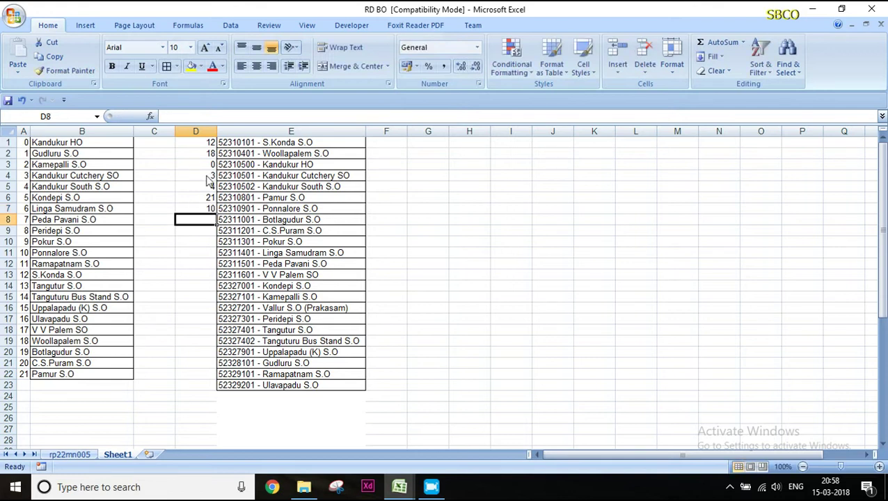
type("19")
key("Return")
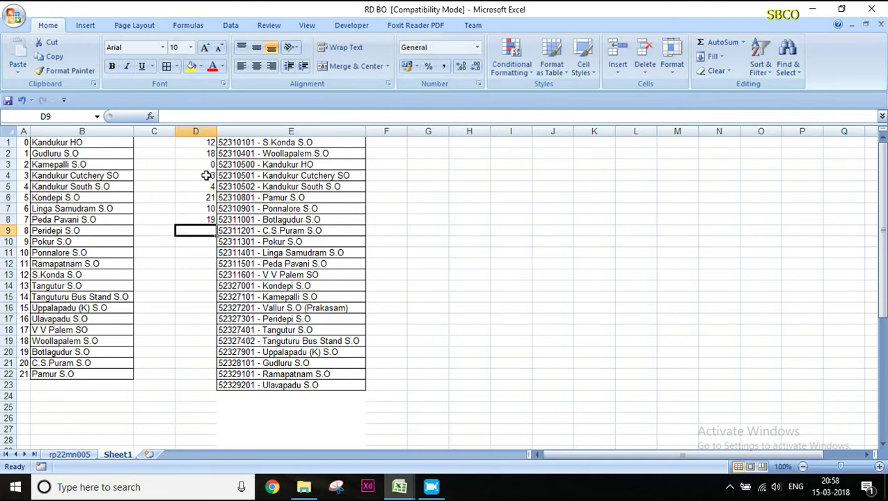
type("20")
key("Return")
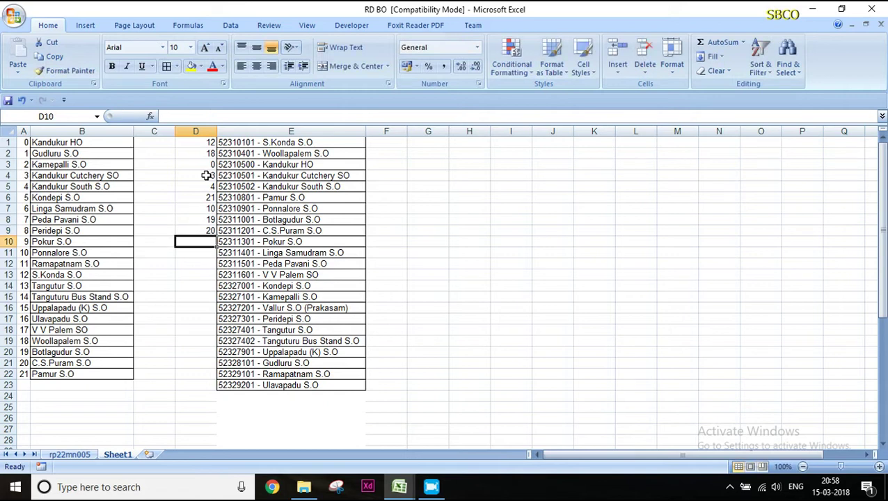
type("9")
key("Return")
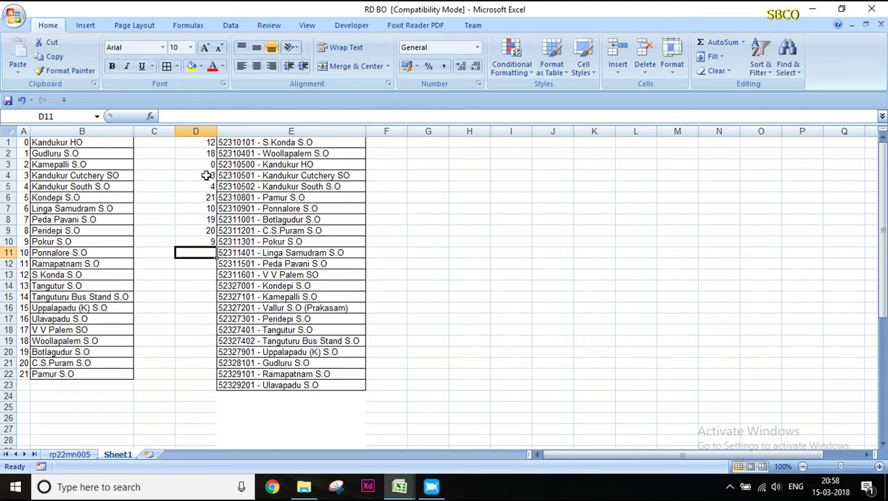
- Enter the matching serial numbers 6, 7, 17, 5 and 2 in D11:D15 beside the offices from Linga Samudram to Kamepalli
type("6")
key("Return")
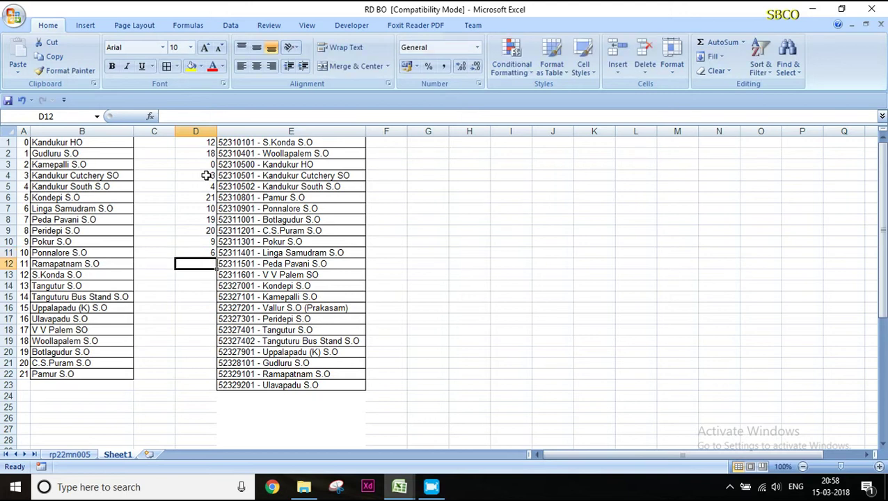
type("7")
key("Return")
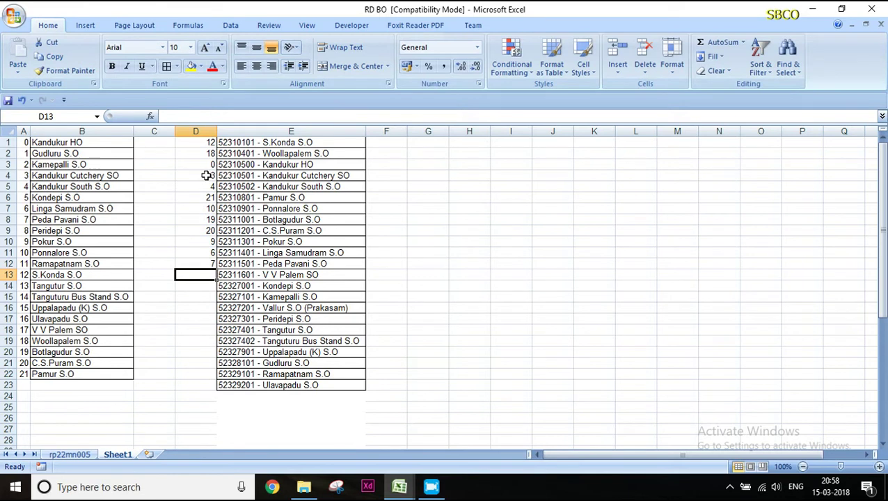
type("17")
key("Return")
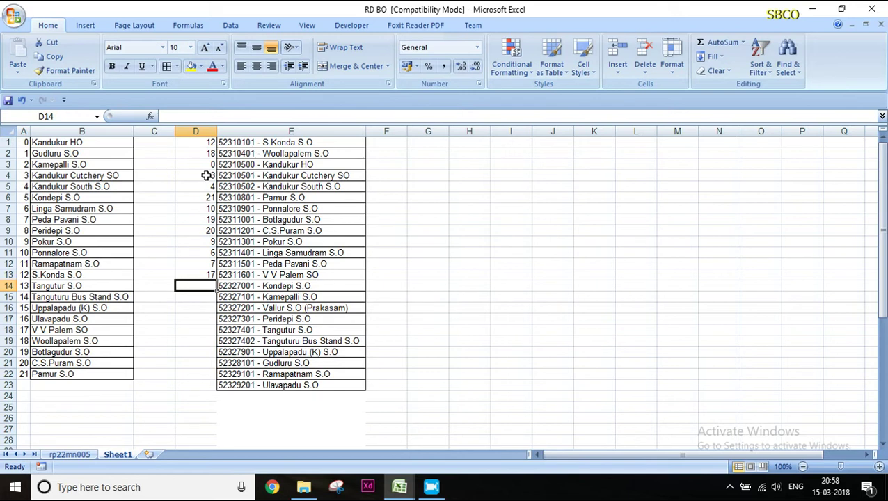
type("5")
key("Return")
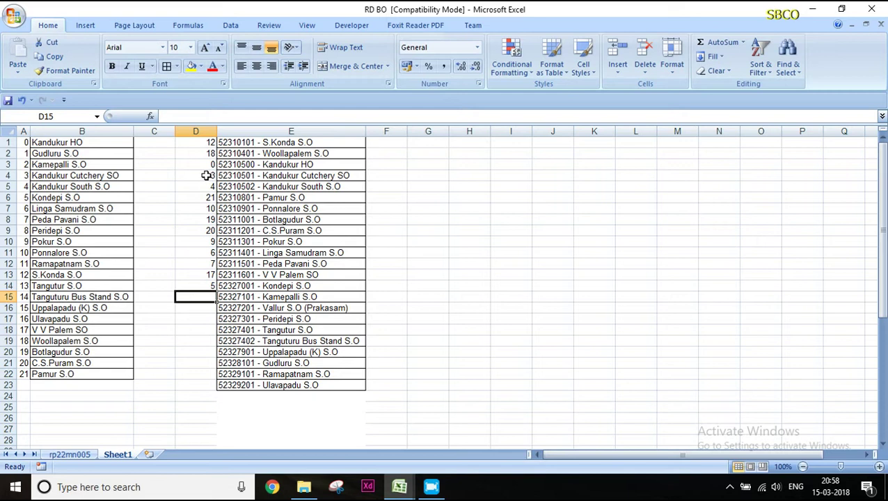
type("2")
key("Return")
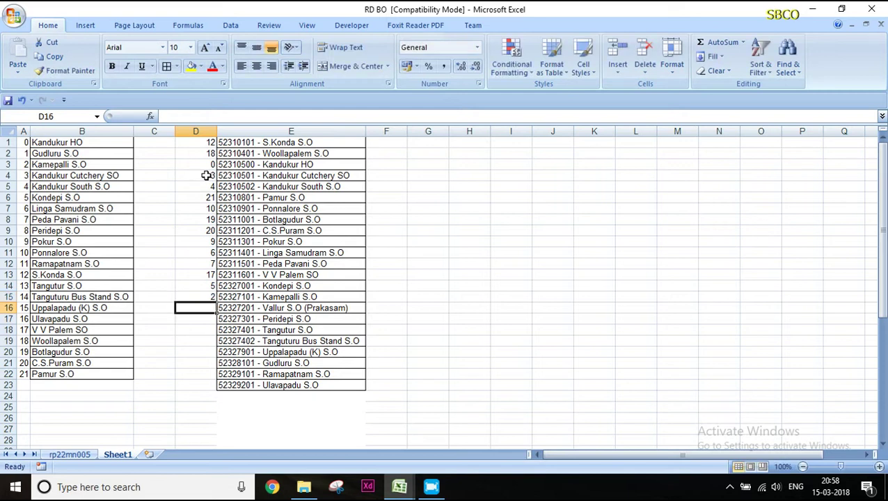
- Leave D16 for Vallur S.O blank and enter 8, 13, 14, 15, 1, 11 and 16 in D17:D23 for the remaining offices
key("Return")
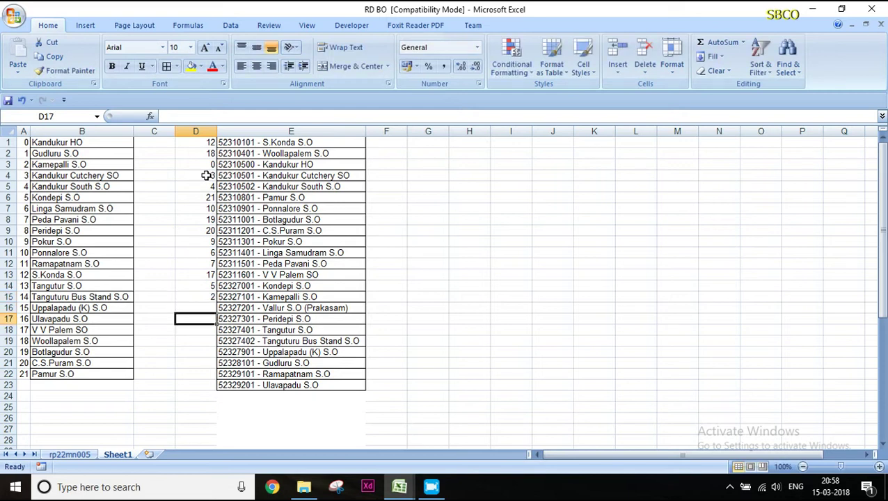
type("8")
key("Return")
type("13")
key("Return")
type("14")
key("Return")
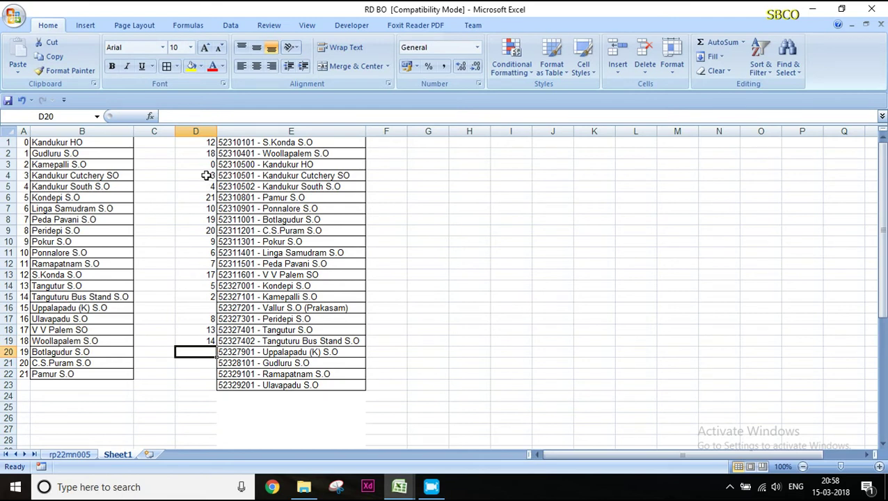
type("15")
key("Return")
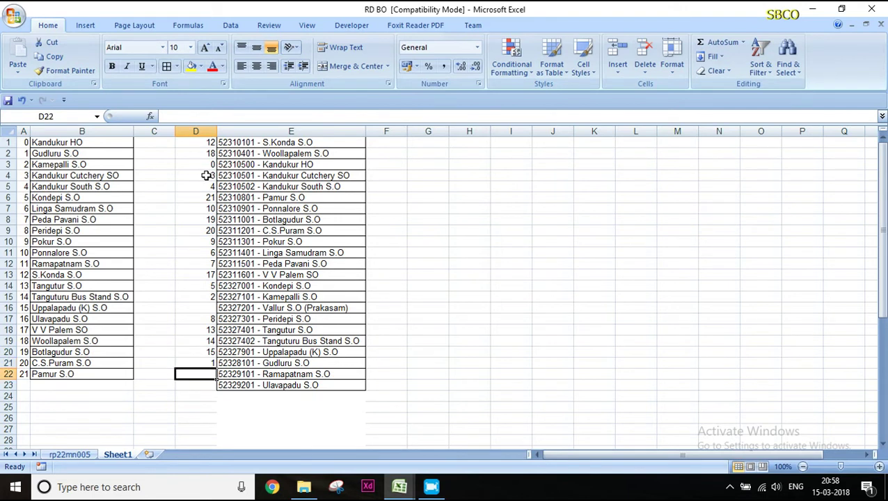
type("11")
key("Return")
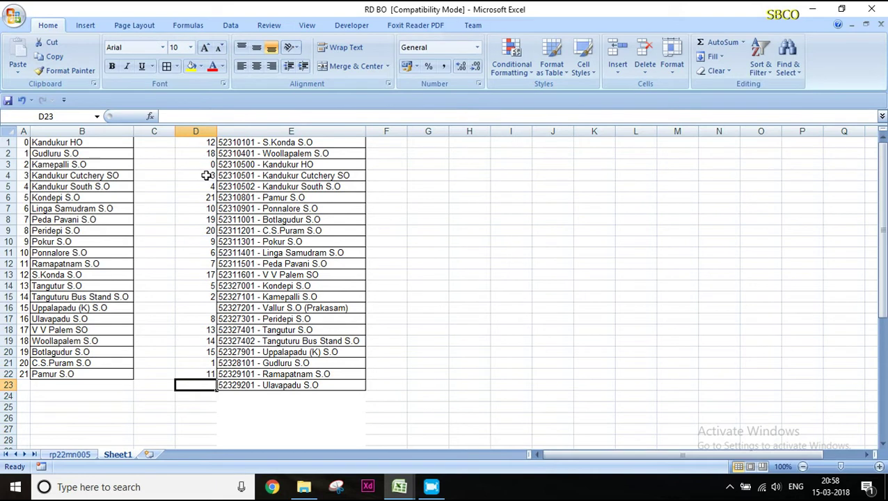
type("1")
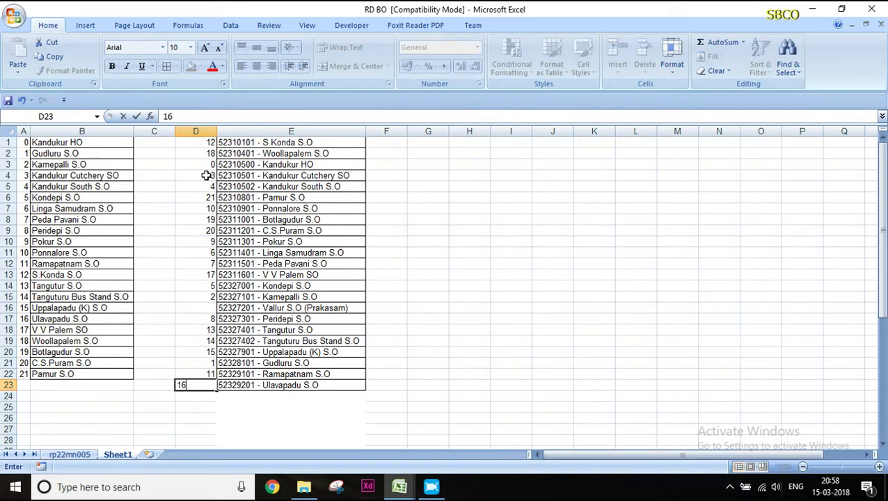
type("6")
key("Return")
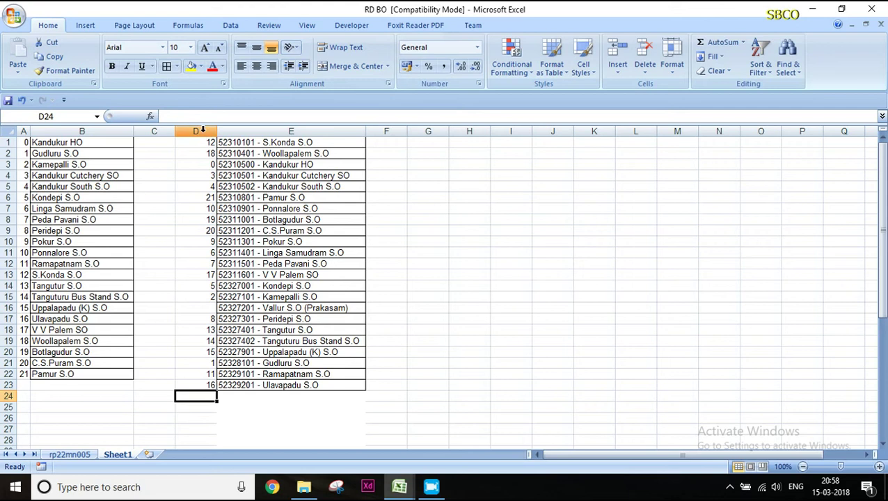
- Sort column D from smallest to largest, expanding the selection so the coded office names move with their serial numbers
left_click(202, 131)
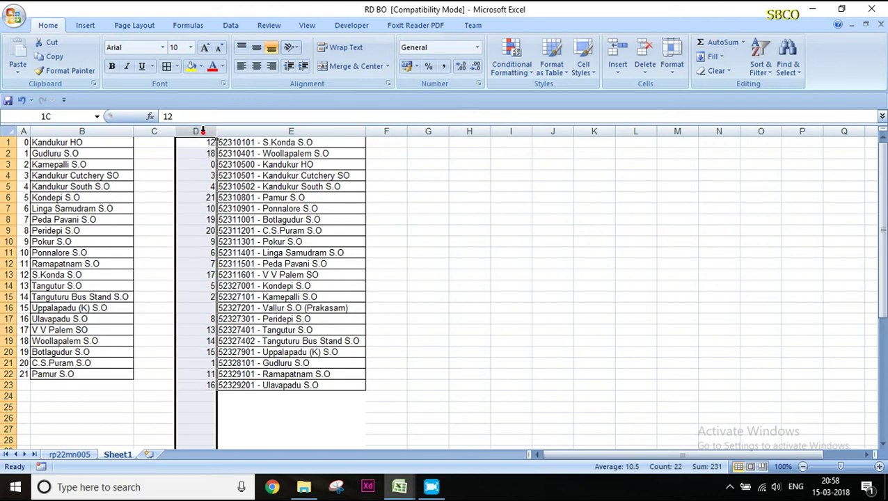
left_click(761, 70)
left_click(782, 87)
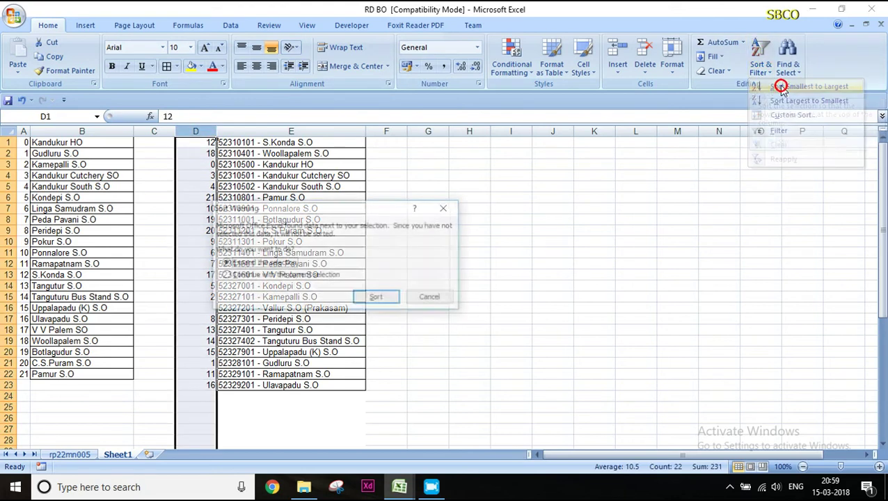
left_click_drag(264, 210, 357, 203)
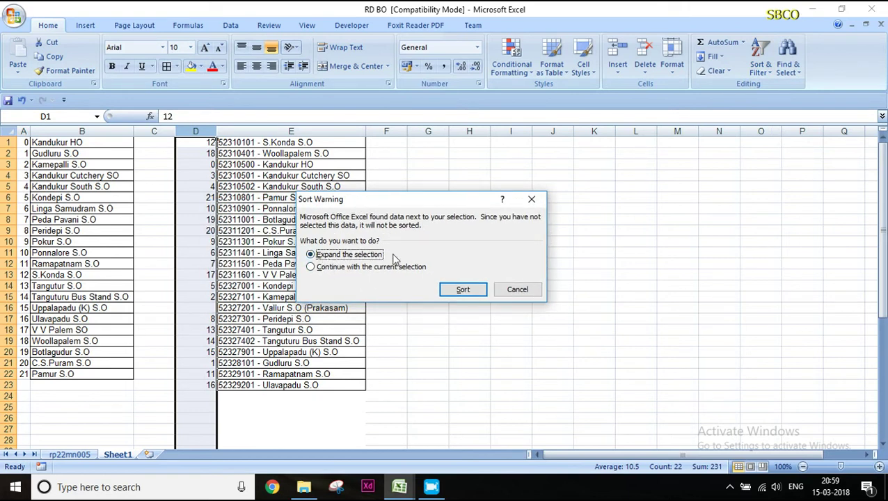
left_click(463, 289)
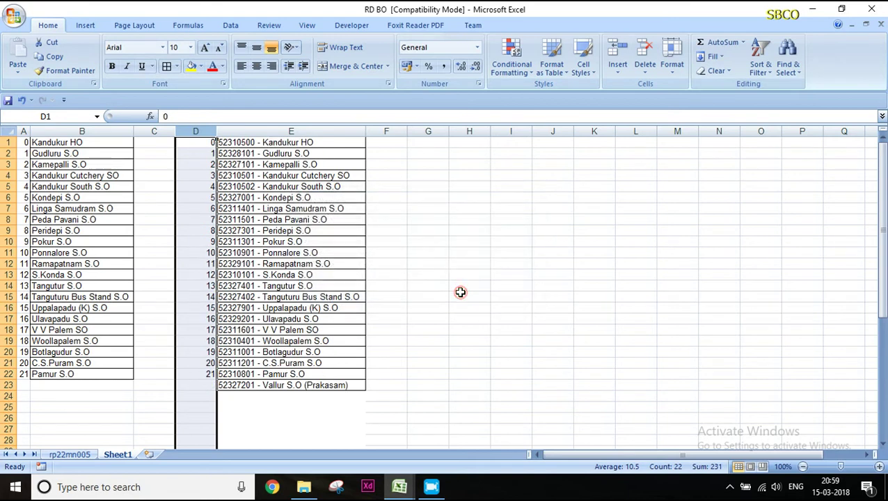
left_click(299, 220)
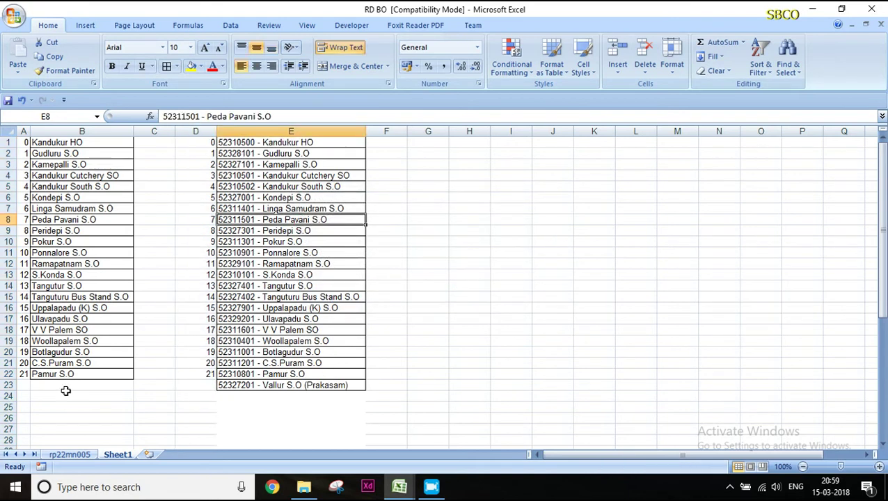
- Delete row 23 containing the unmatched Vallur S.O (Prakasam) office
left_click_drag(99, 139, 287, 371)
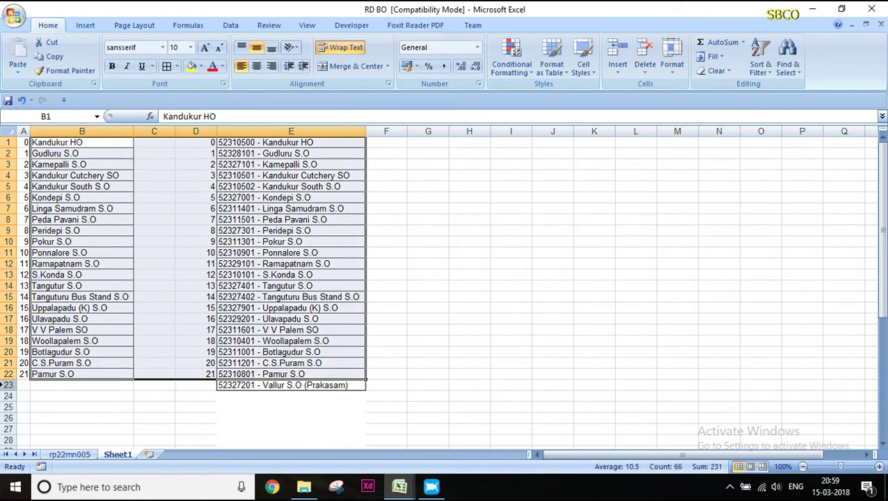
left_click(9, 385)
right_click(9, 385)
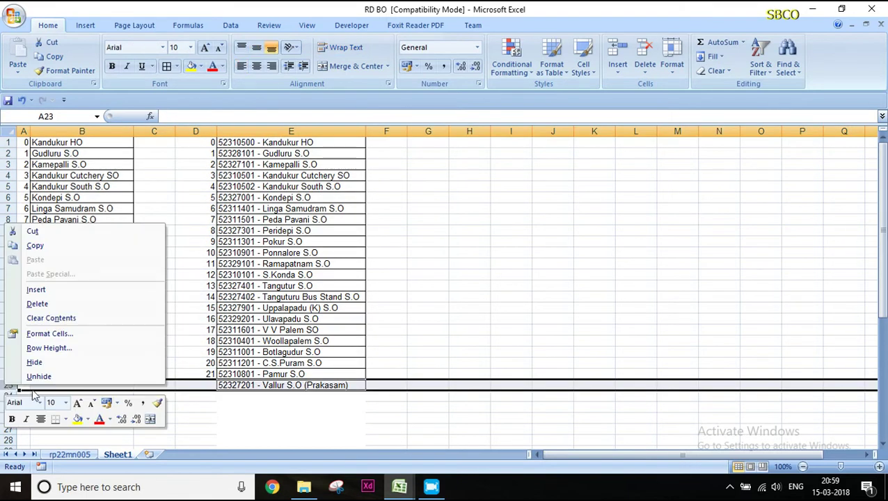
left_click(54, 305)
left_click(349, 285)
- Copy the sorted coded office names in E1:E22 of the RD BO workbook's Sheet1
left_click(301, 142)
left_click(361, 207)
left_click_drag(307, 143, 295, 375)
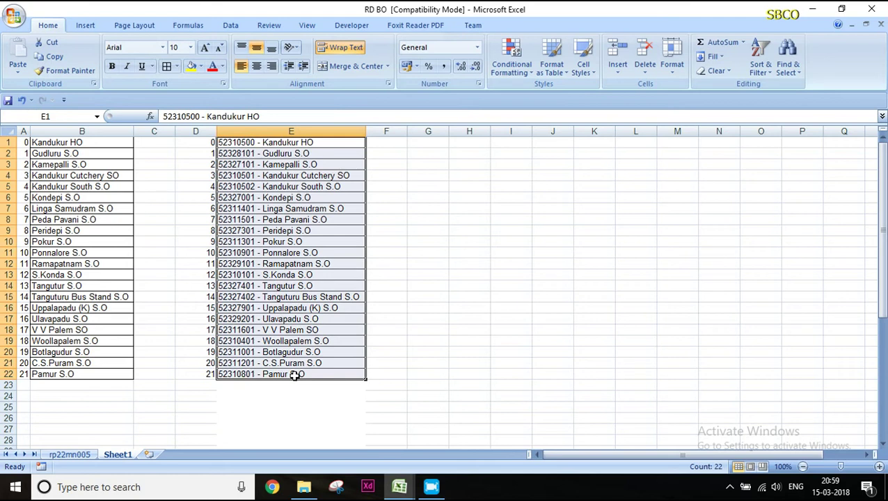
key("ctrl+c")
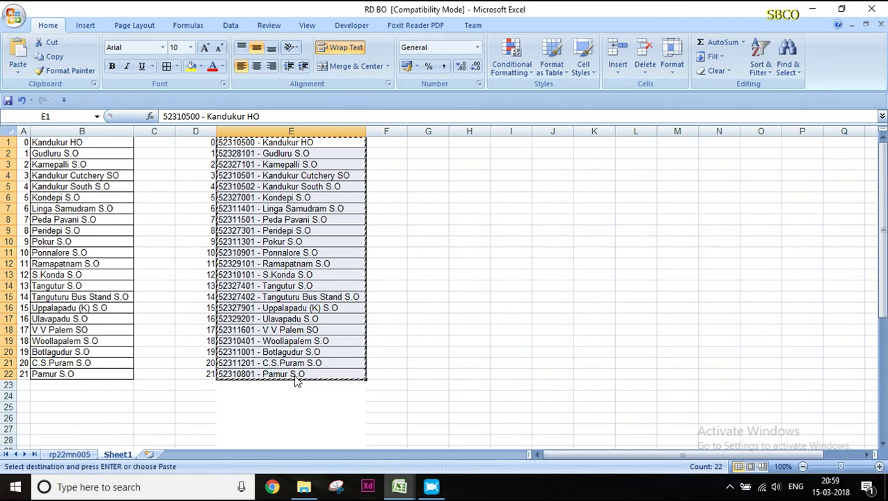
- Switch to the Final workbook and paste the copied coded office names into the SB sheet's PO column from B4
left_click(399, 492)
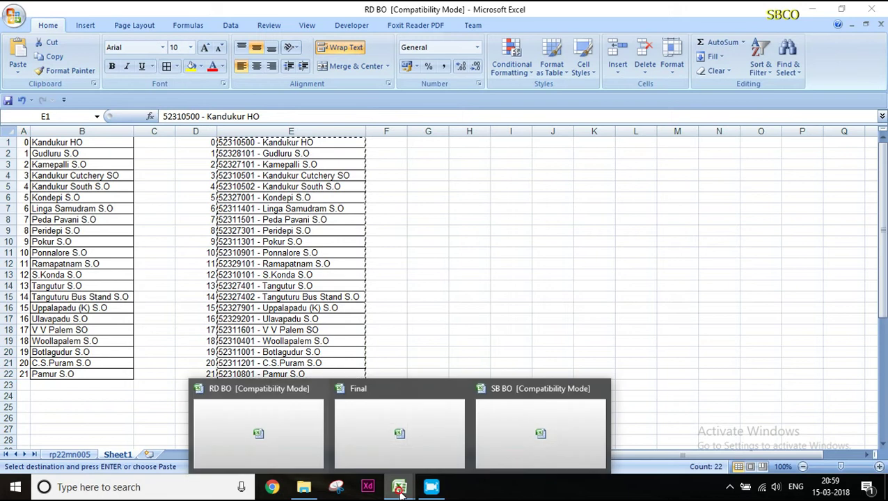
left_click(409, 420)
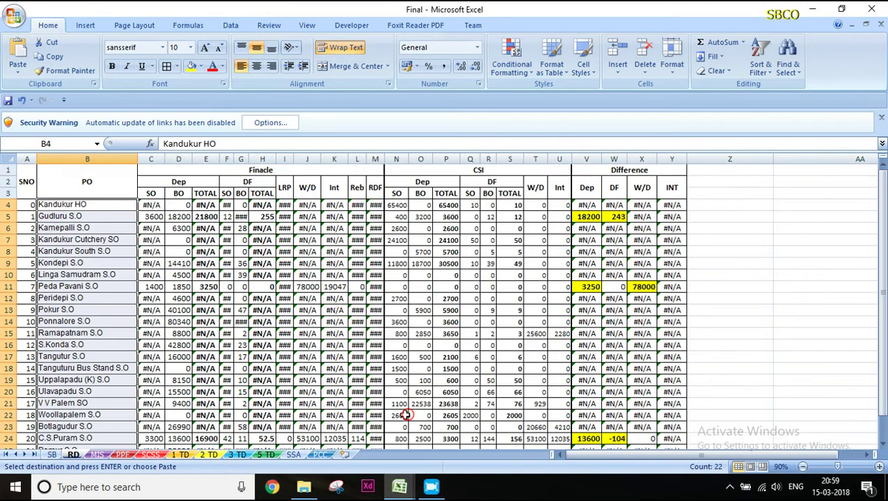
left_click(54, 454)
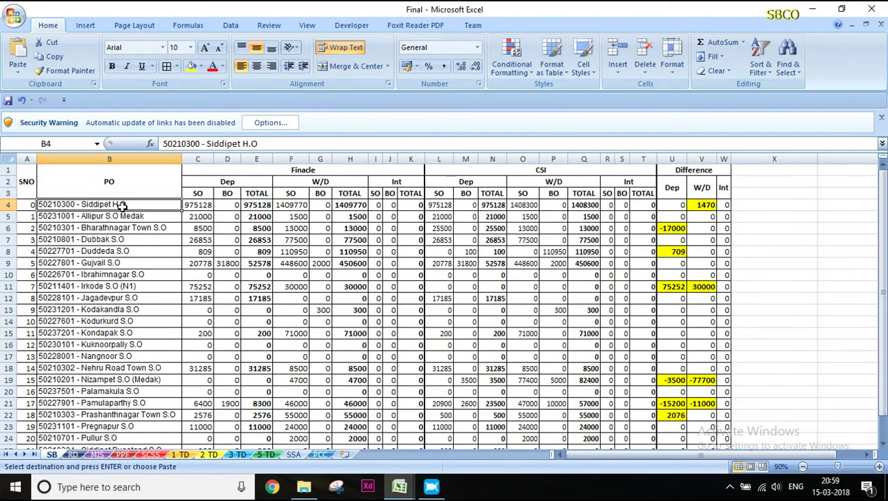
key("ctrl+v")
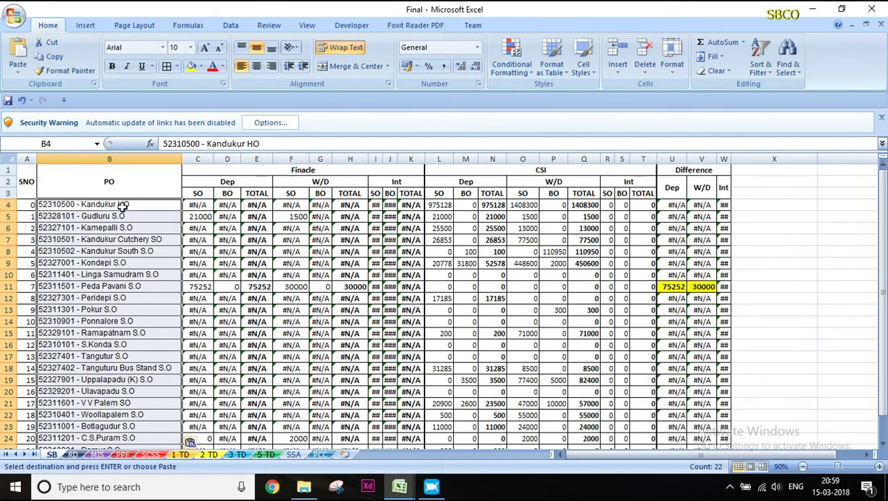
- Paste the same coded office names into the PO column of the PPF and SCSS sheets, starting at B3
left_click(123, 454)
left_click(118, 198)
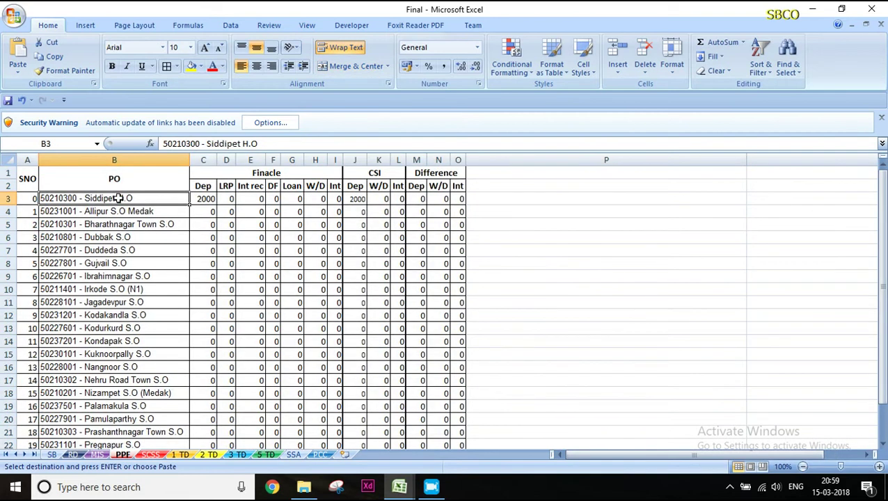
key("ctrl+v")
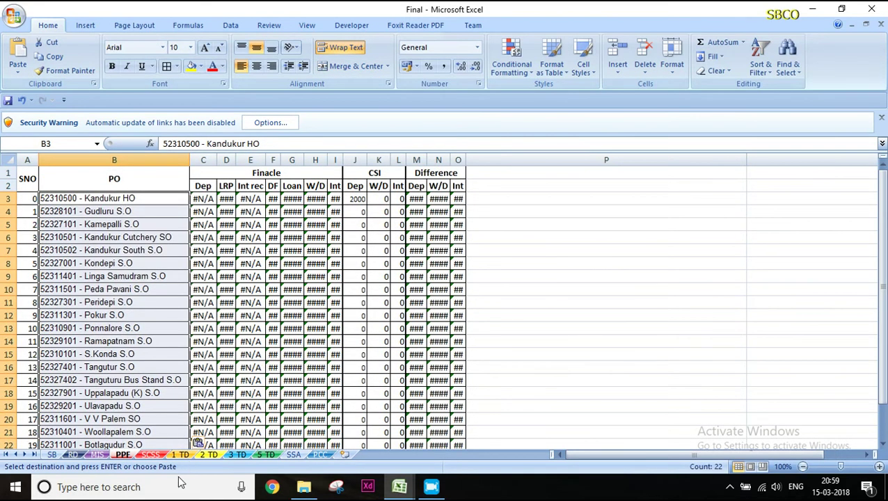
left_click(152, 455)
left_click(132, 198)
key("ctrl+v")
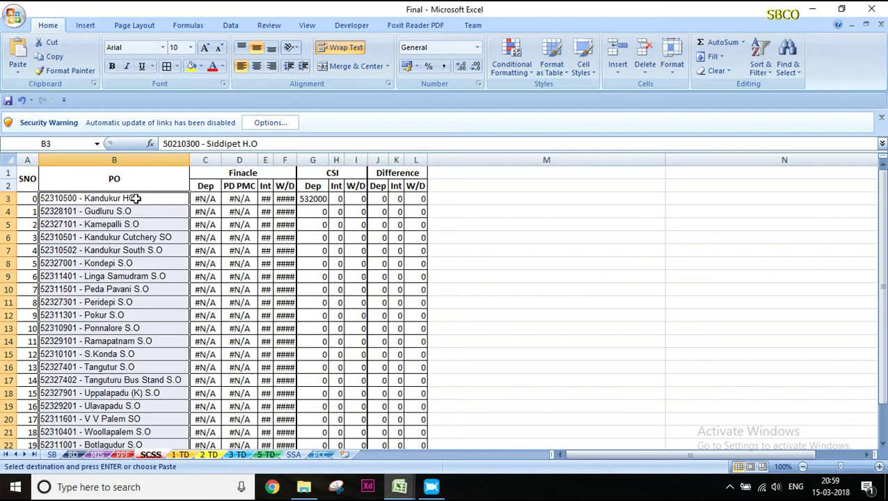
- Paste the coded office names into the PO column of the 1 TD and 2 TD sheets, starting at B4
left_click(180, 454)
left_click(120, 212)
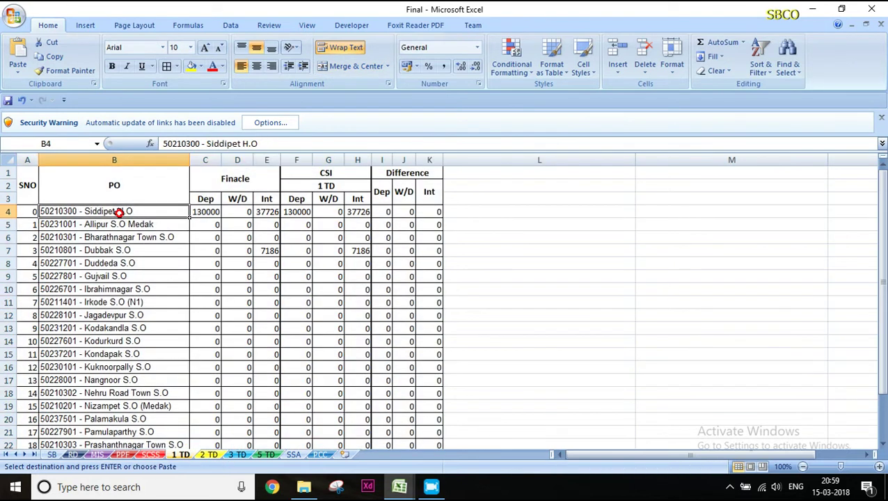
key("ctrl+v")
key("ctrl+Page_Down")
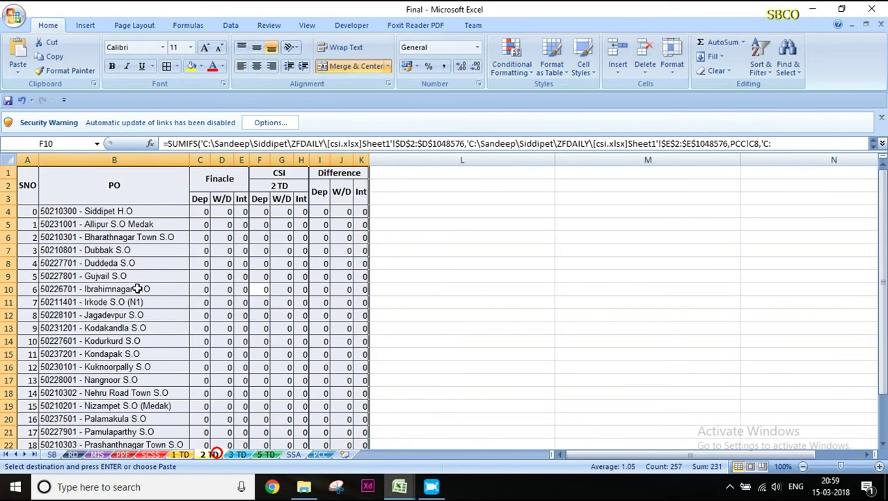
left_click(105, 211)
key("ctrl+v")
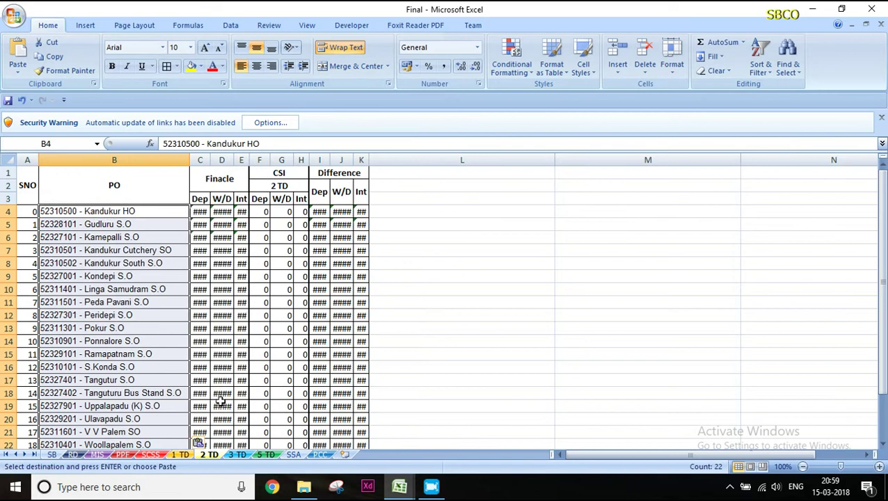
- Replace the old office names on the 3 TD sheet with the copied coded list, starting at B4
left_click(237, 455)
left_click(91, 212)
key("ctrl+v")
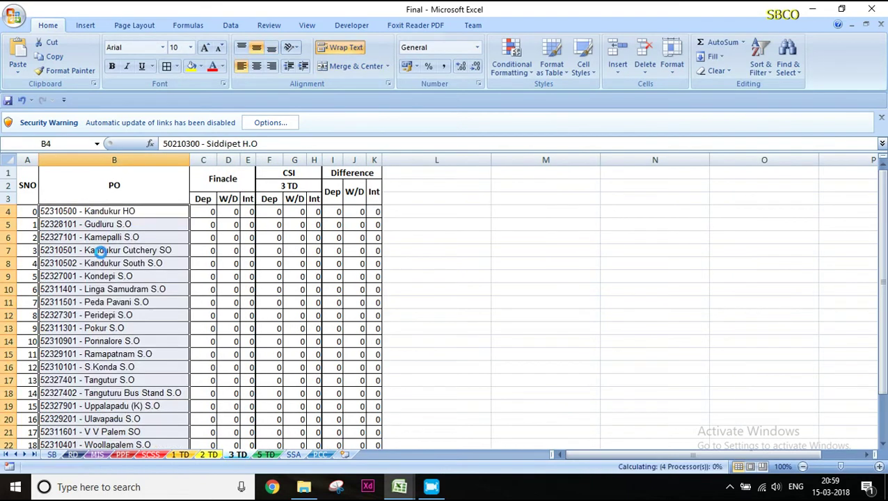
- Paste the copied post office list into the PO column of the 5 TD sheet, starting at B4
left_click(266, 454)
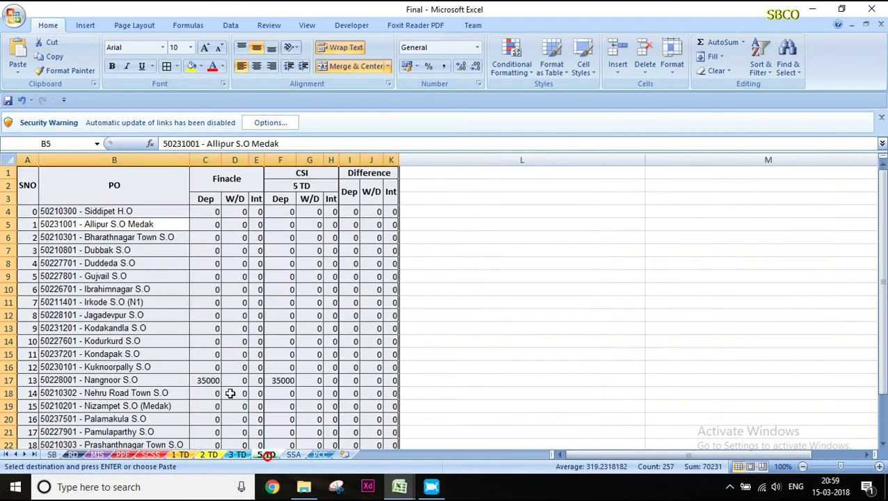
left_click(119, 211)
key("ctrl+v")
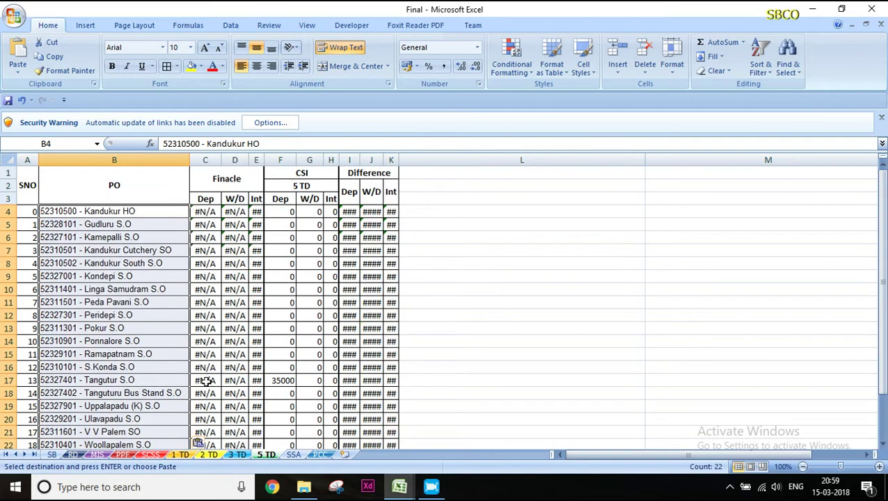
- Check the office names on the SSA and SB sheets, and save the Final workbook
left_click(292, 455)
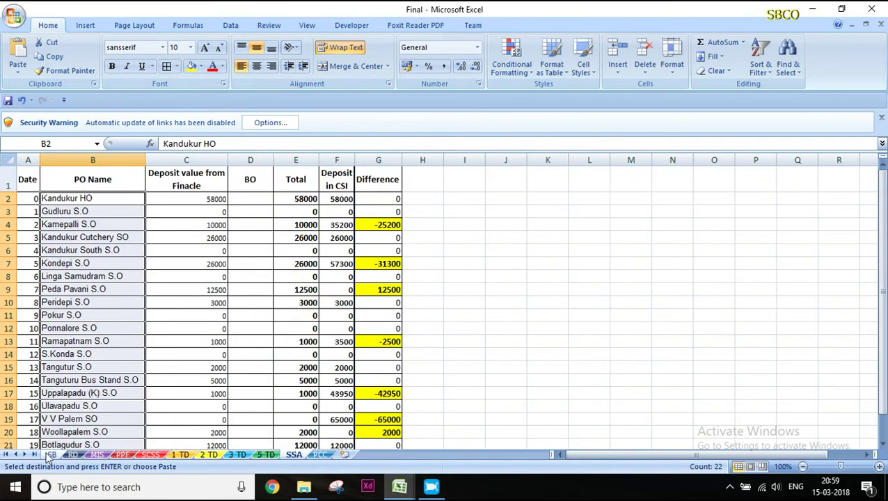
left_click(51, 455)
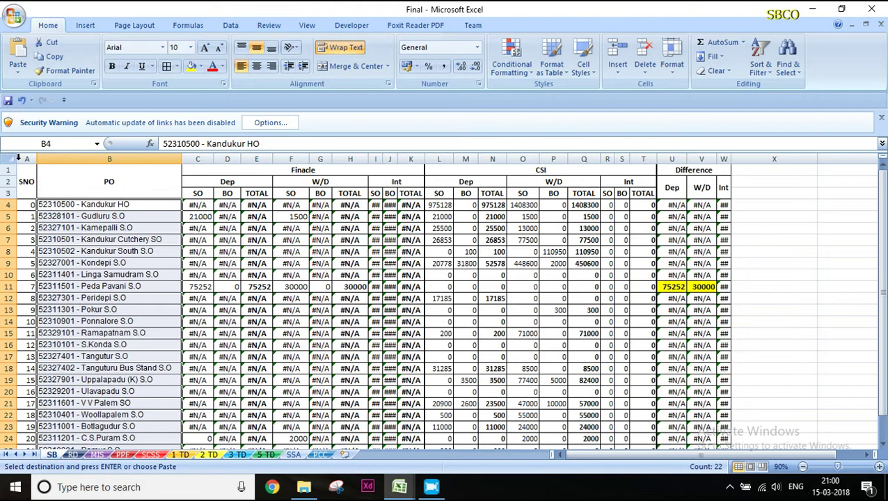
left_click(8, 101)
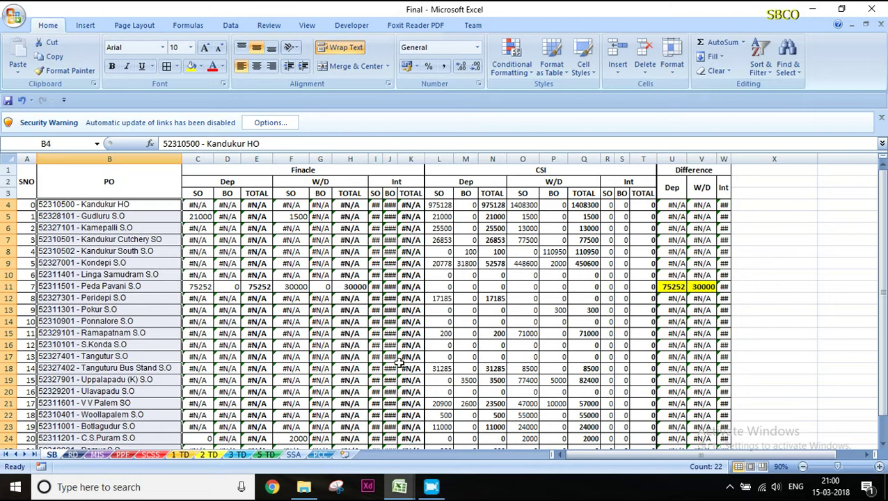
- Close the RD BO workbook with its changes saved, and close the SB BO workbook, leaving Final open
mouse_move(399, 486)
left_click(318, 390)
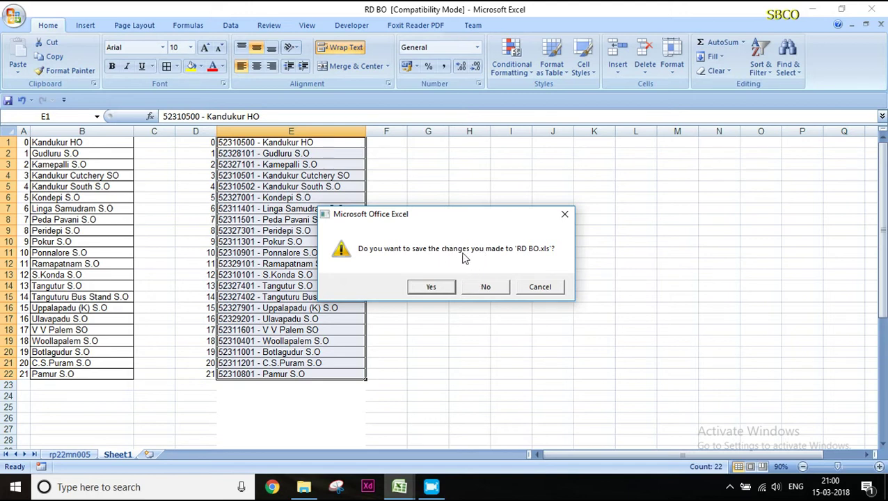
left_click(425, 288)
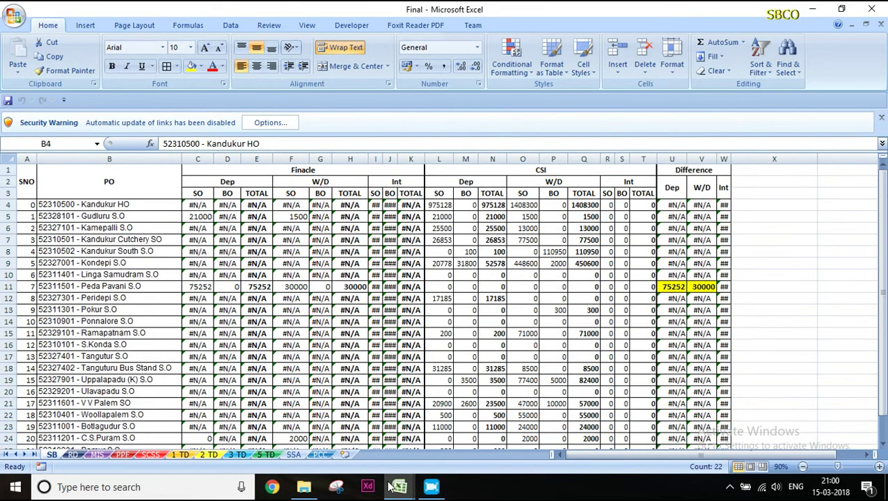
mouse_move(397, 487)
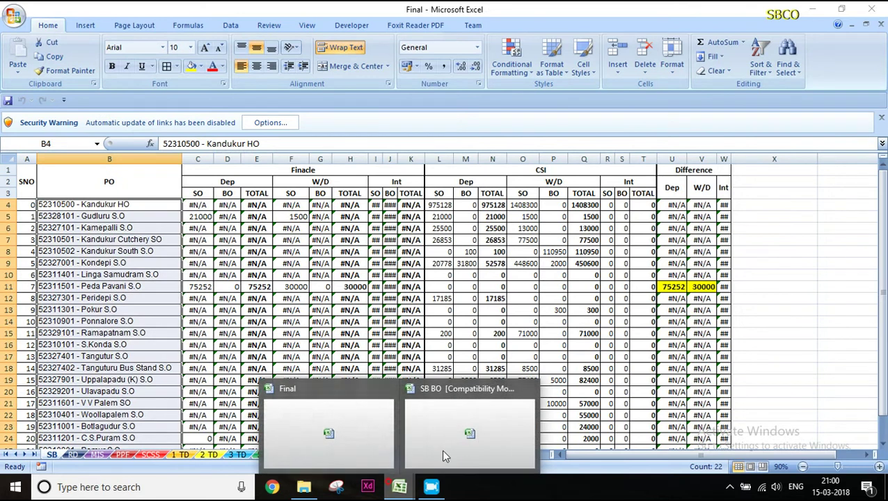
left_click(444, 456)
left_click(869, 8)
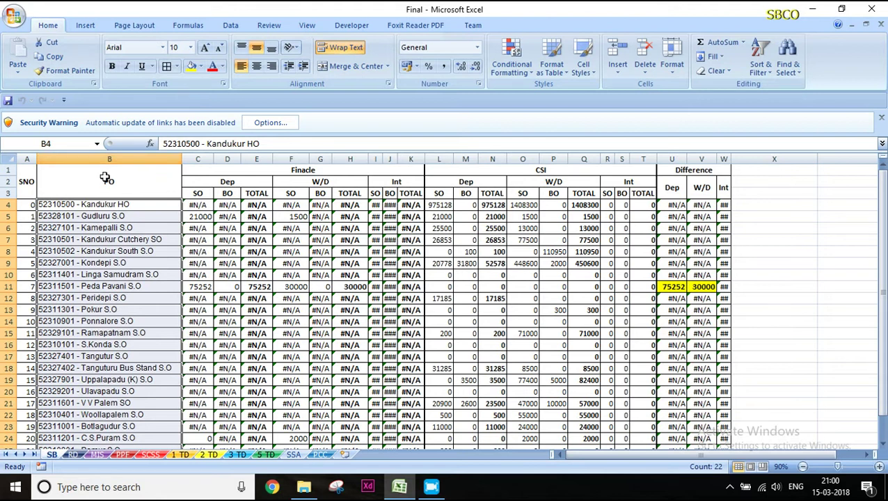
- Enable the blocked automatic update of links in the Final workbook through its security options
left_click(258, 123)
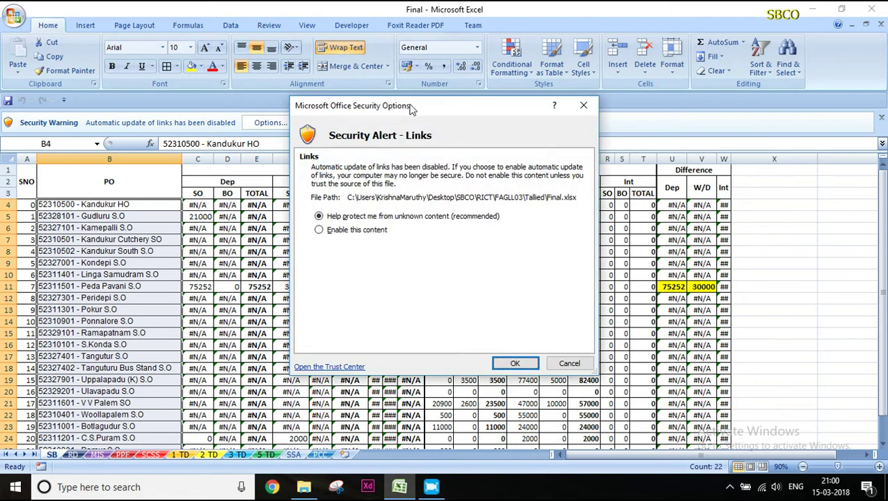
left_click_drag(410, 109, 372, 131)
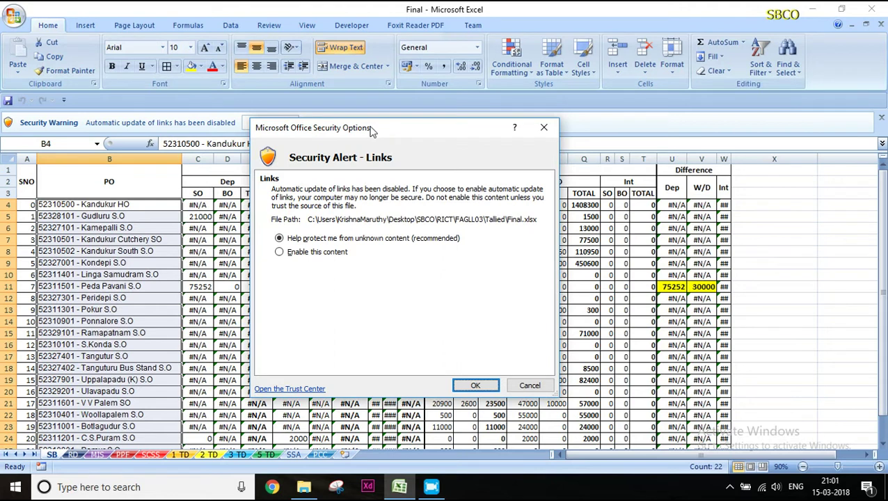
left_click(280, 252)
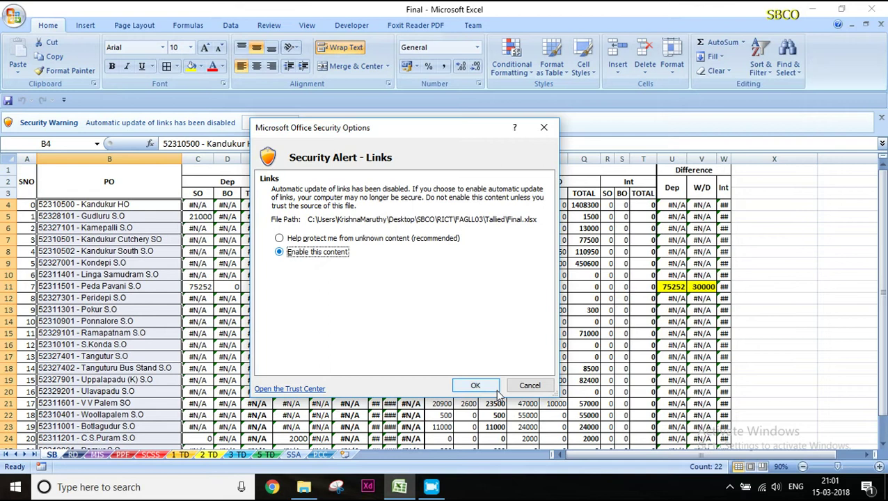
left_click(475, 386)
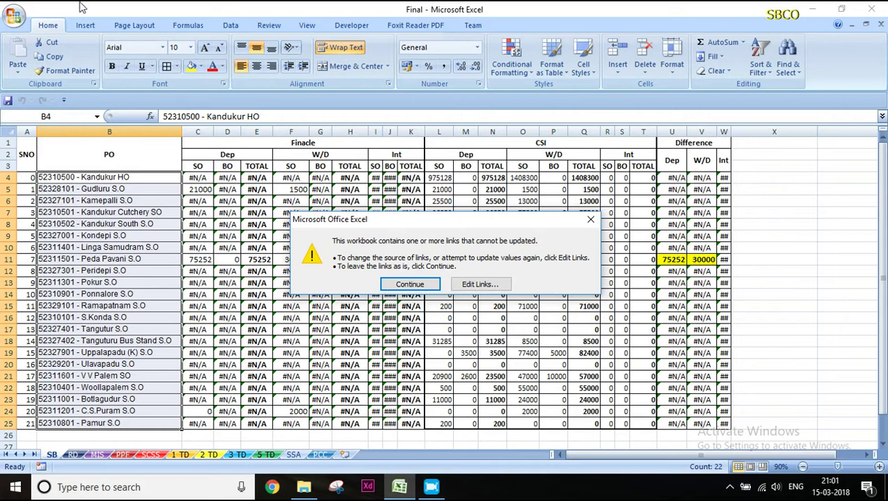
- Open the workbook's link editor and review the linked source files and their statuses
left_click(480, 285)
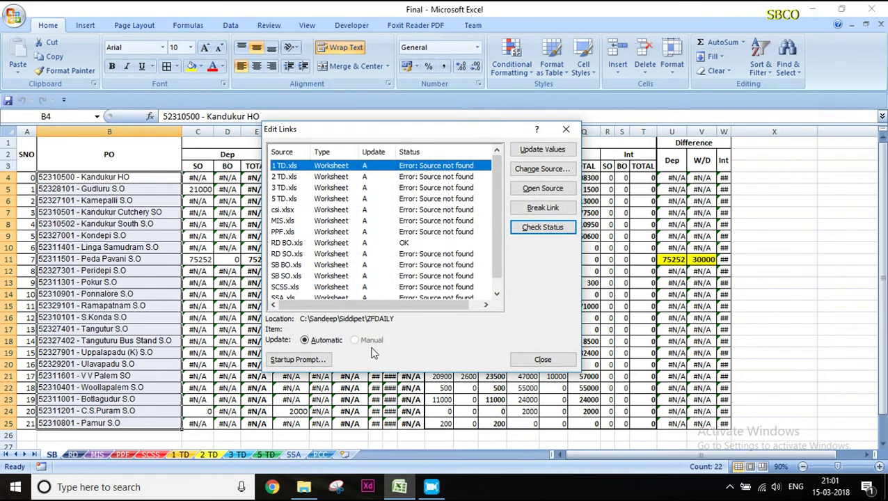
left_click_drag(356, 131, 358, 91)
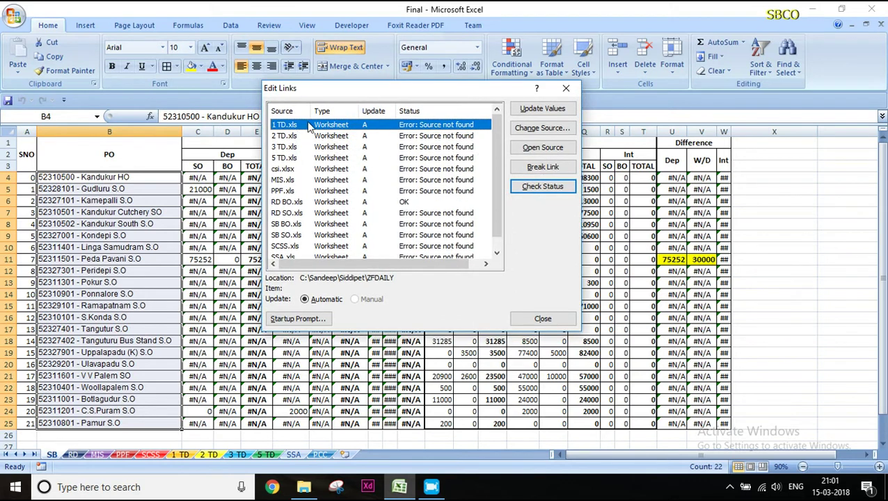
mouse_move(494, 142)
left_mouse_down()
mouse_move(498, 183)
mouse_move(511, 145)
left_mouse_up()
left_click_drag(496, 145, 500, 167)
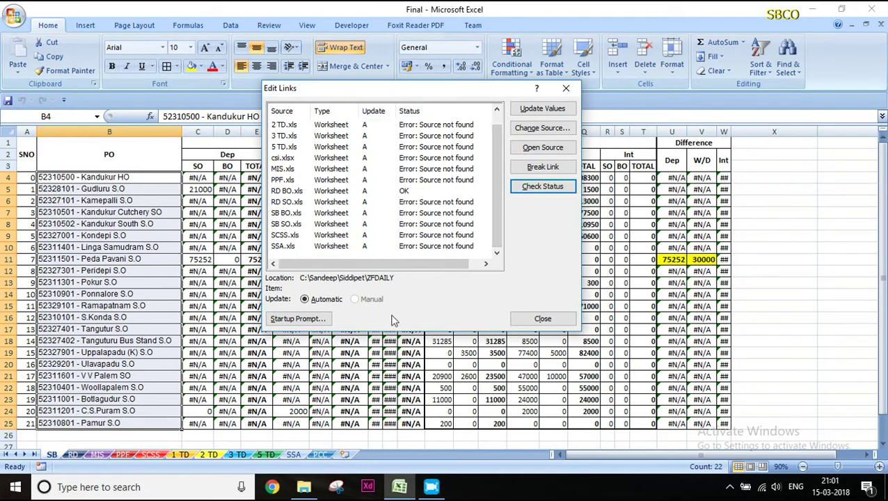
scroll(324, 187, "up", 1)
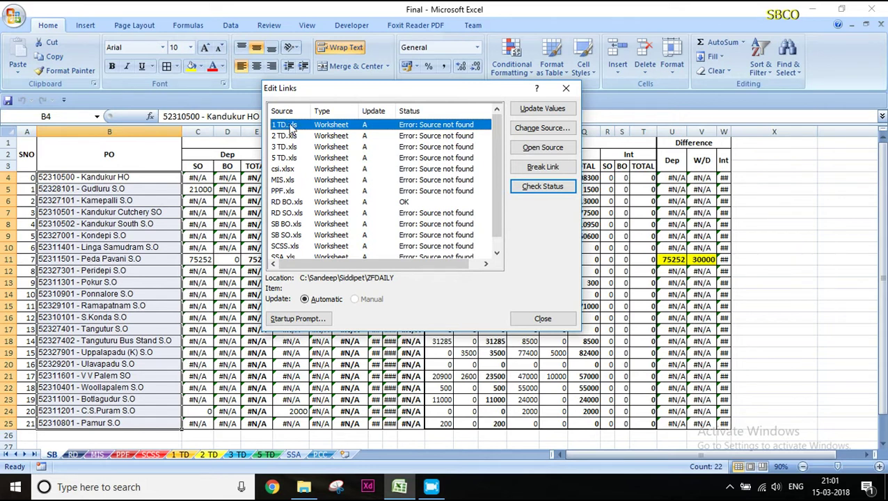
- Change the source of the 1 TD.xls link to the 1 TD file in Desktop > SBCO > RICT > FAGLL03
left_click(553, 132)
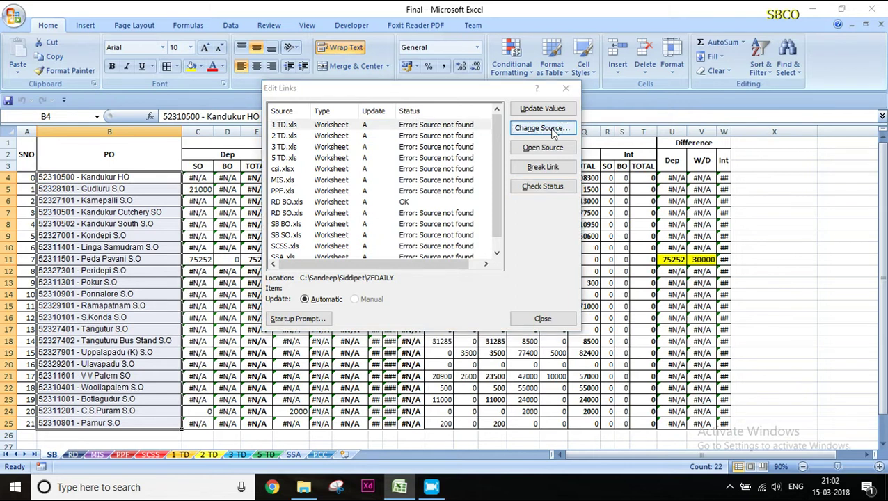
left_click_drag(473, 109, 451, 69)
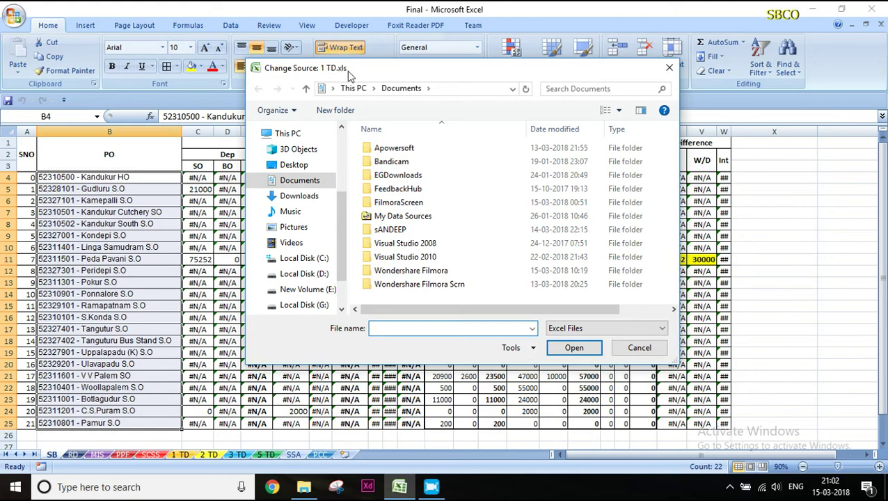
left_click(294, 166)
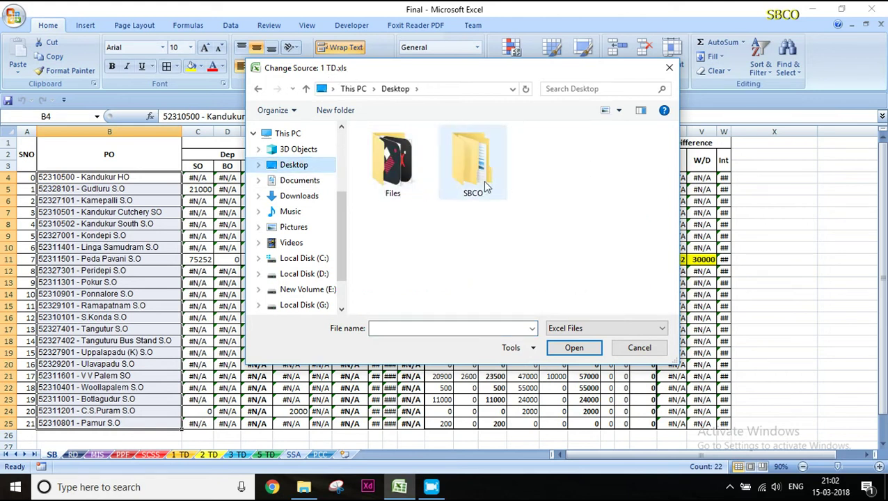
left_click(484, 182)
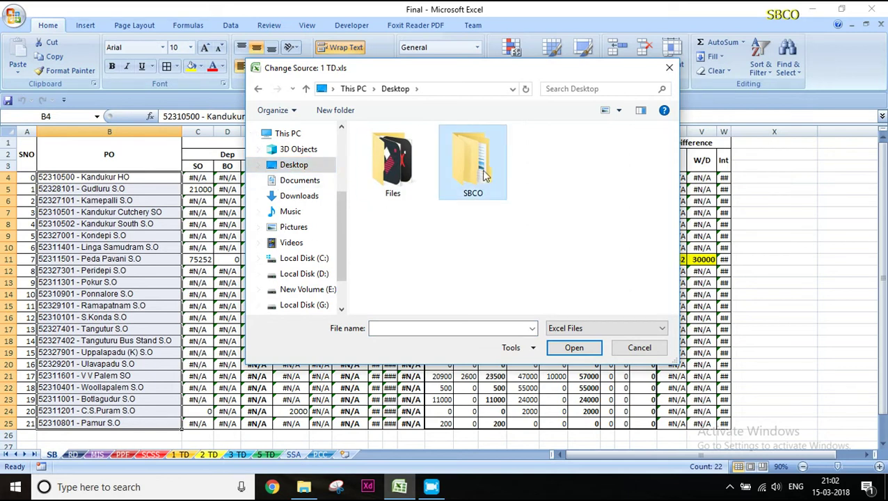
left_click(557, 157)
double_click(465, 173)
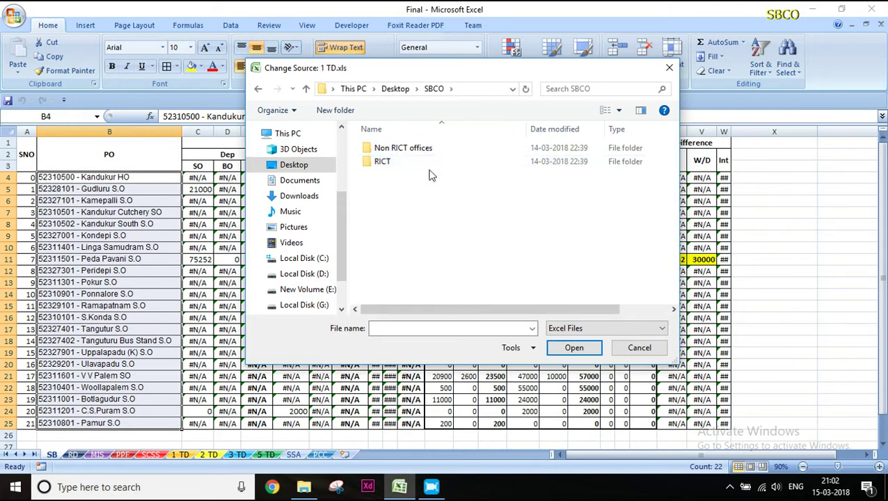
double_click(429, 161)
double_click(413, 148)
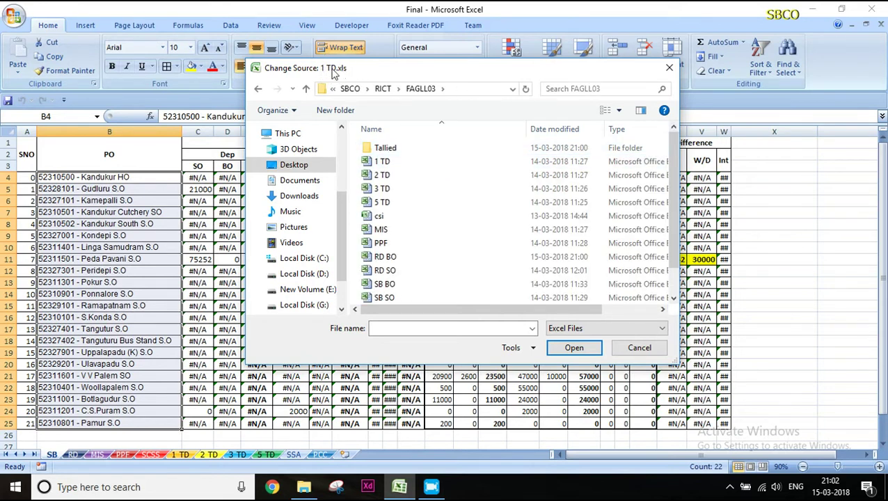
left_click(395, 162)
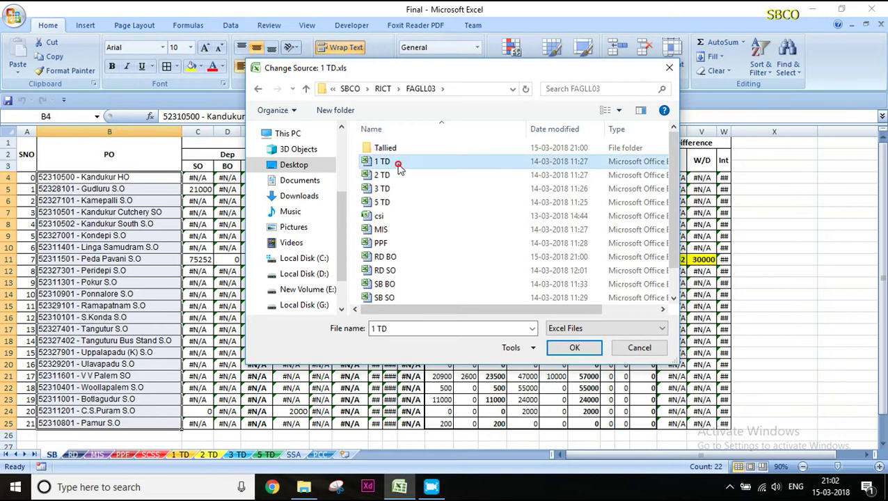
left_click(575, 349)
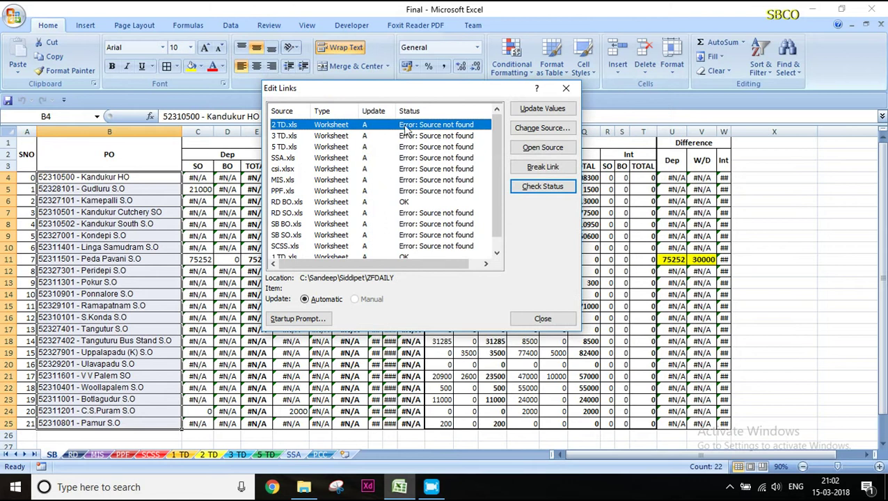
- Change the sources of the 2 TD.xls and 3 TD.xls links to the matching 2 TD and 3 TD files in FAGLL03
left_click(533, 129)
left_click(412, 216)
left_click(595, 388)
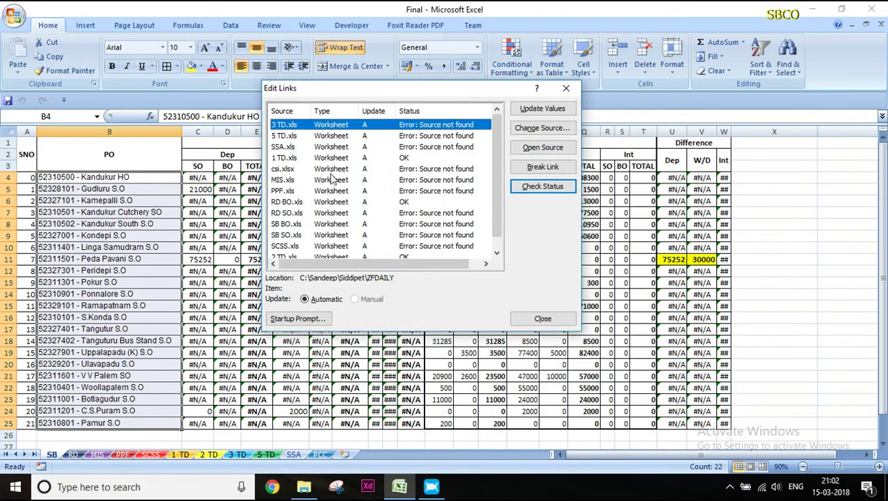
left_click(535, 128)
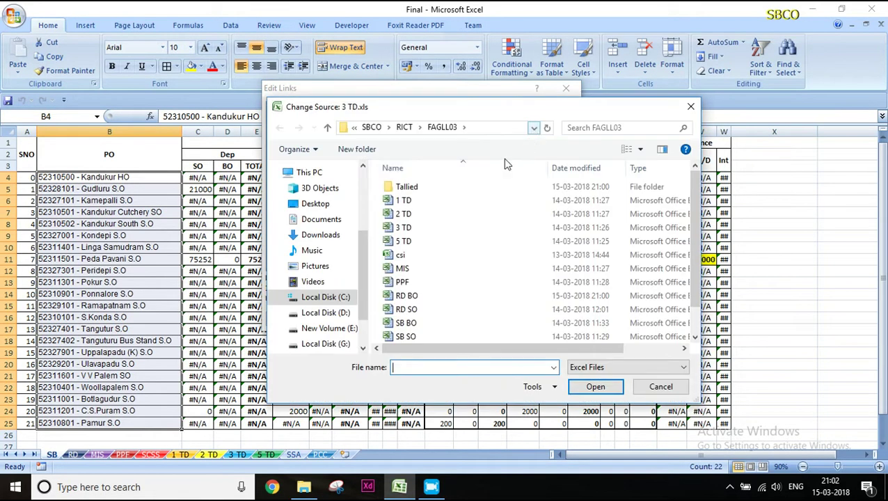
left_click(417, 228)
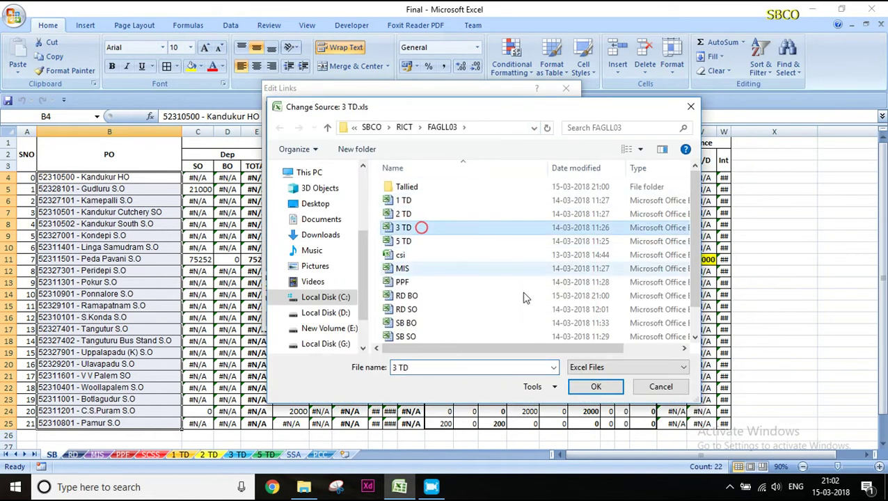
left_click(595, 388)
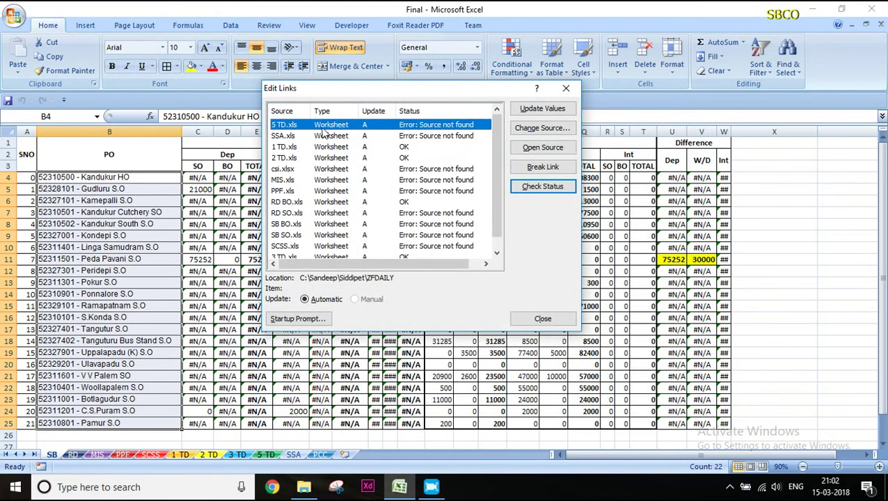
- Change the sources of the 5 TD.xls and SSA.xls links to the matching 5 TD and SSA files in FAGLL03
left_click(522, 129)
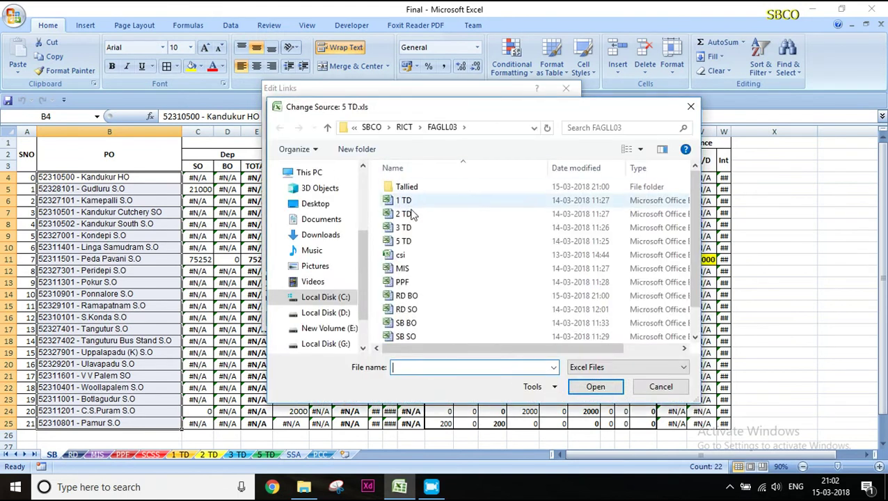
left_click(411, 242)
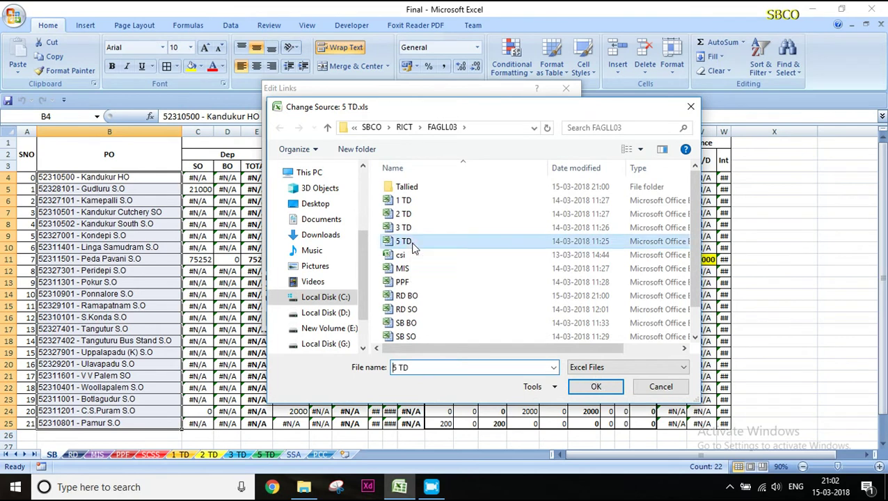
left_click(596, 386)
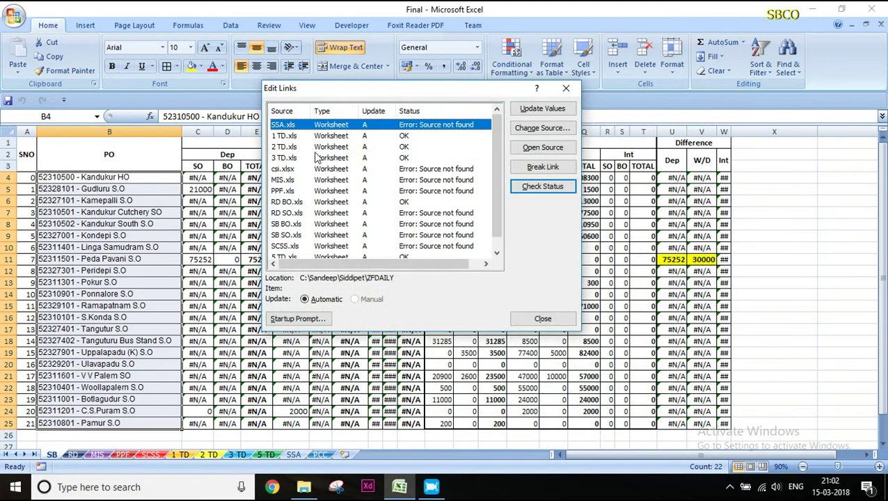
left_click(542, 128)
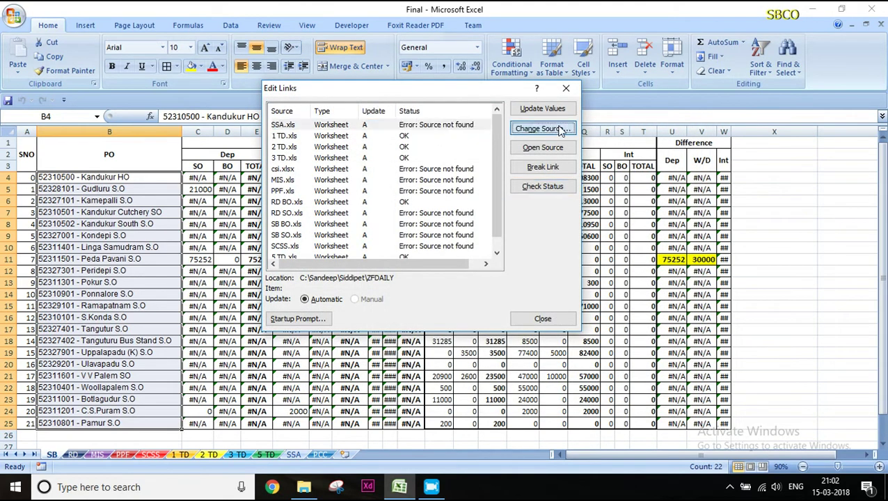
scroll(446, 278, "down", 1)
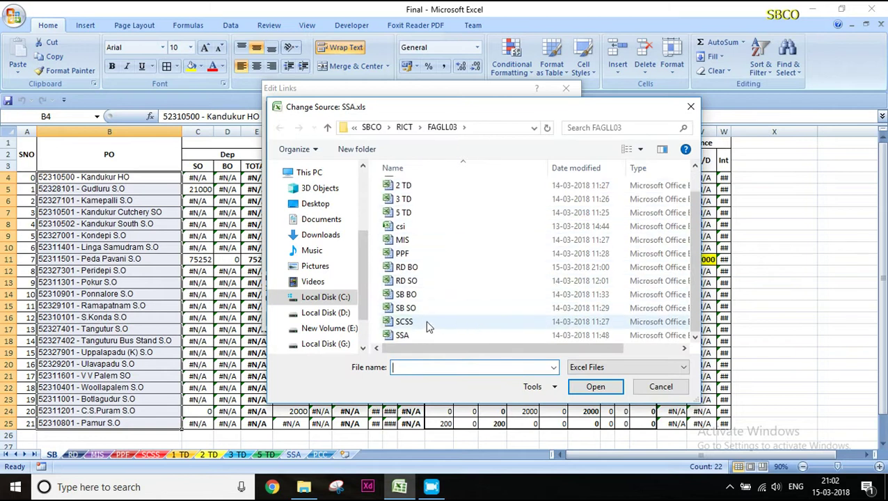
left_click(424, 334)
left_click(611, 386)
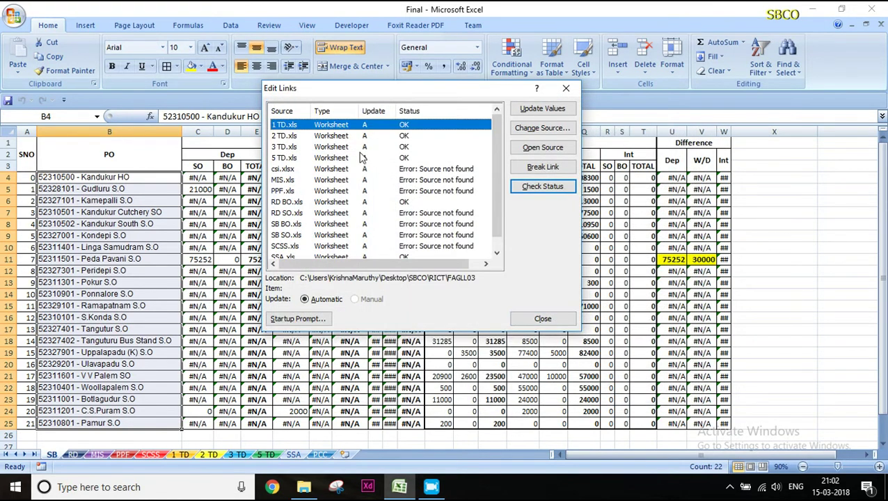
- Change the sources of the MIS.xls and PPF.xls links to the matching MIS and PPF files in FAGLL03
left_click(298, 180)
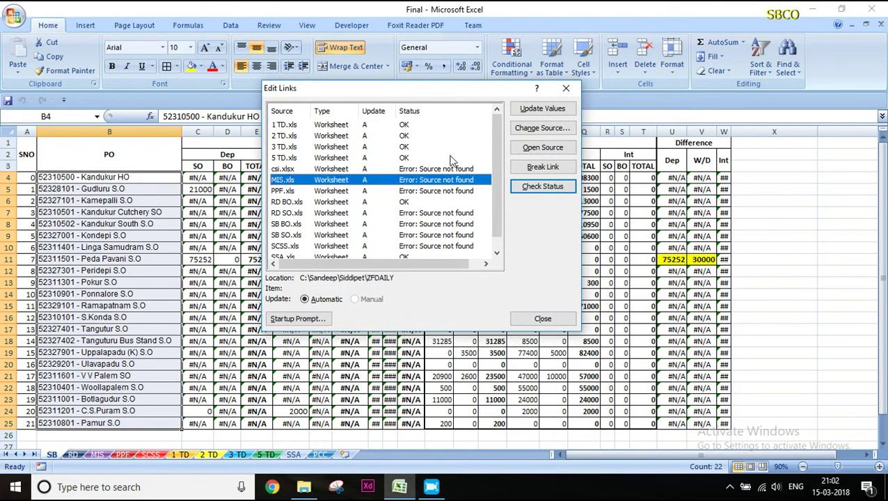
left_click(553, 130)
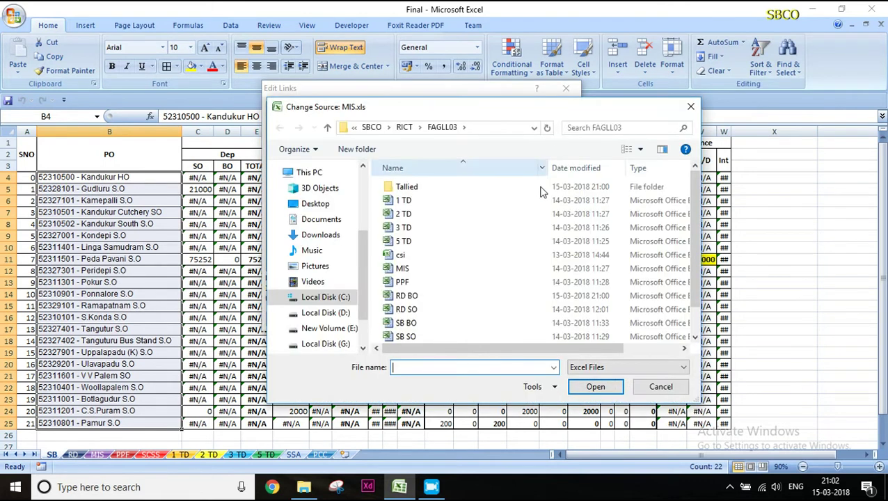
left_click_drag(699, 239, 704, 294)
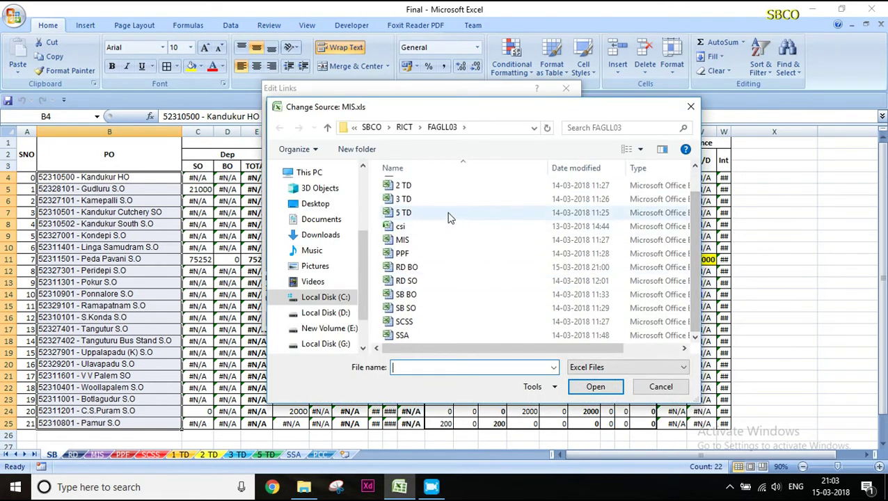
left_click(427, 241)
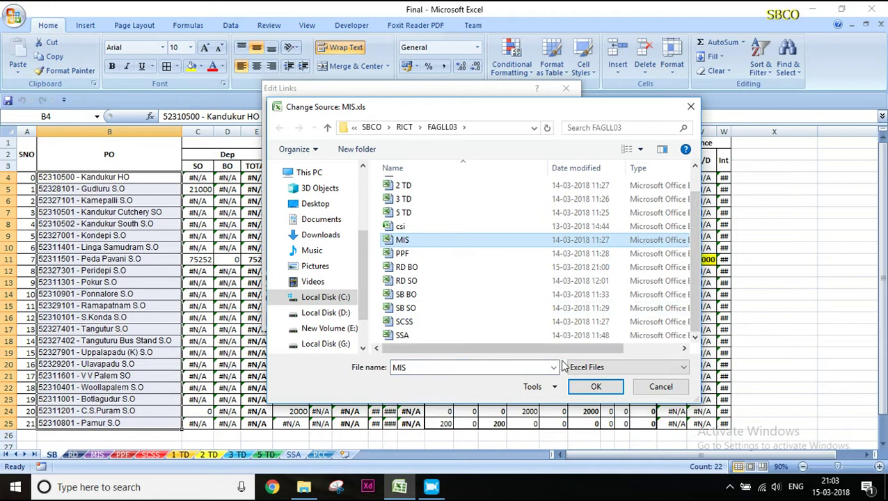
left_click(597, 386)
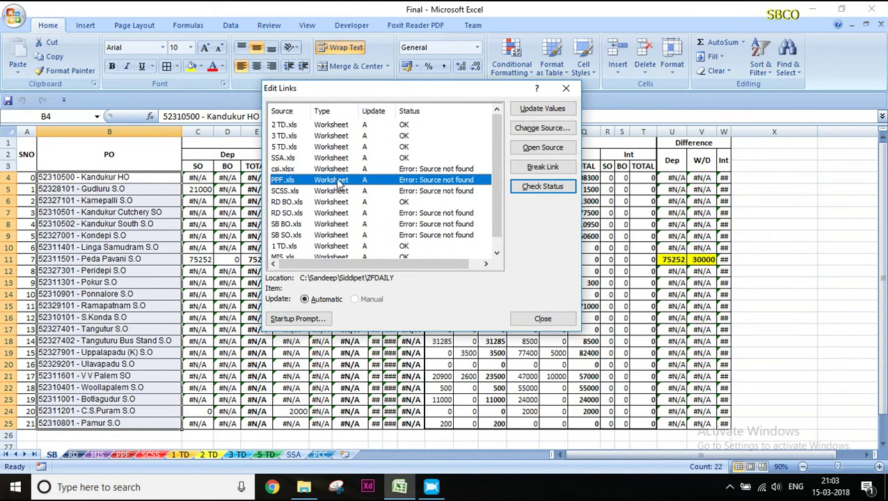
left_click(557, 130)
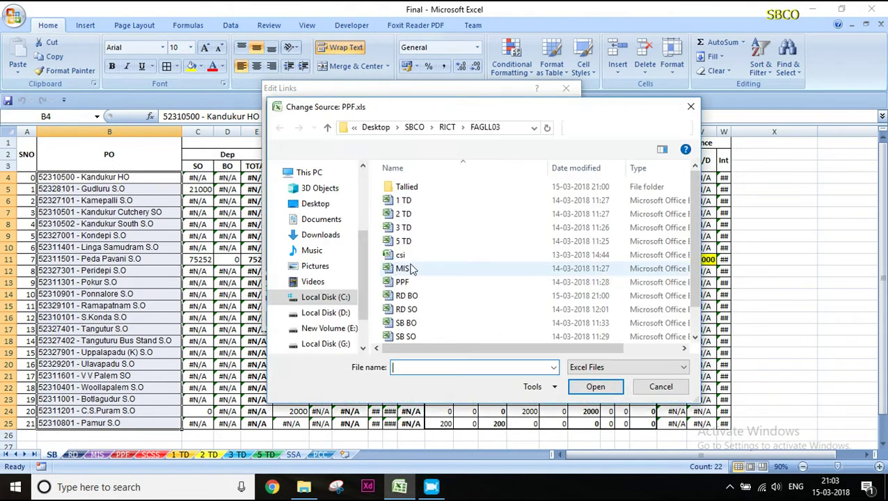
left_click(403, 282)
left_click(596, 387)
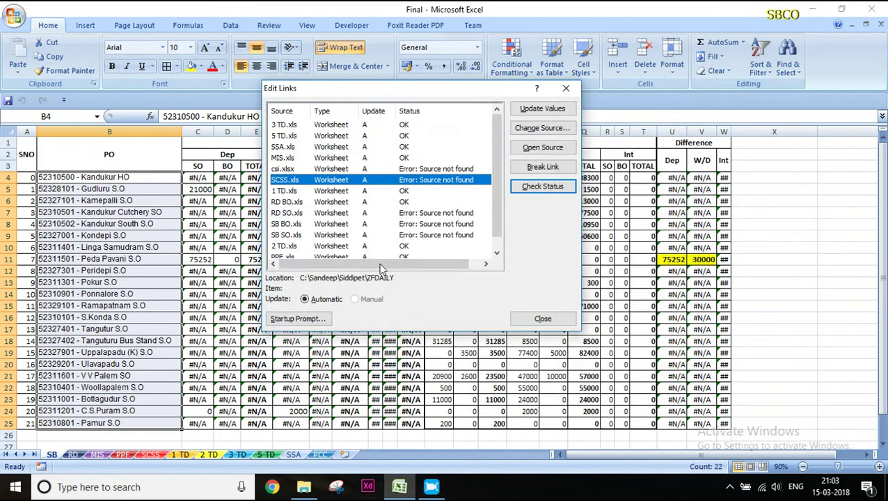
- Change the sources of the RD SO.xls and SB BO.xls links to the matching RD SO and SB BO files in FAGLL03
left_click(304, 212)
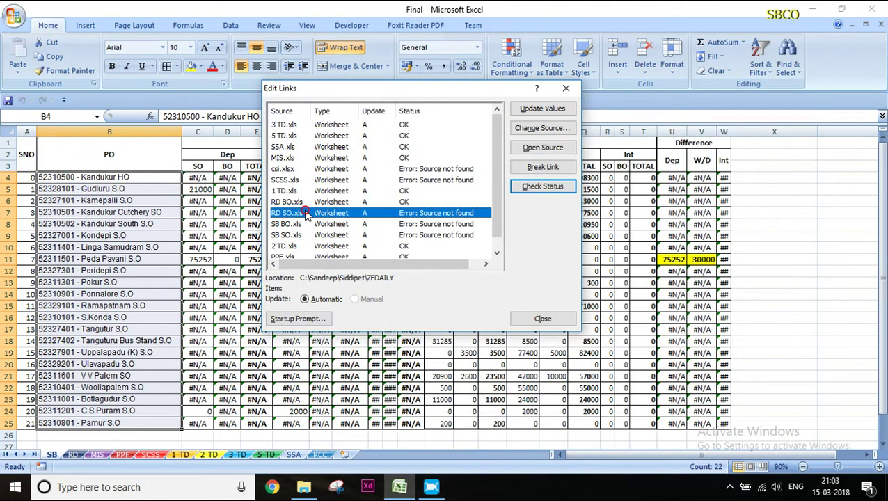
left_click(556, 131)
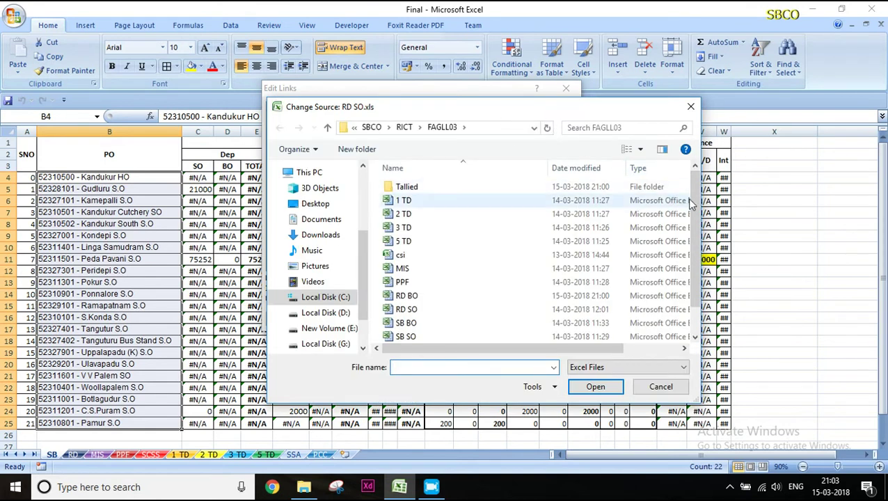
scroll(692, 197, "down", 1)
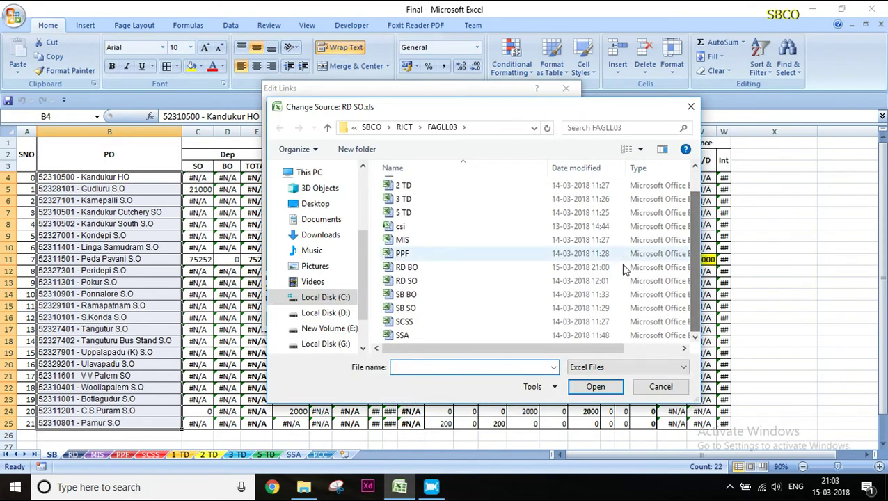
left_click(449, 282)
left_click(605, 389)
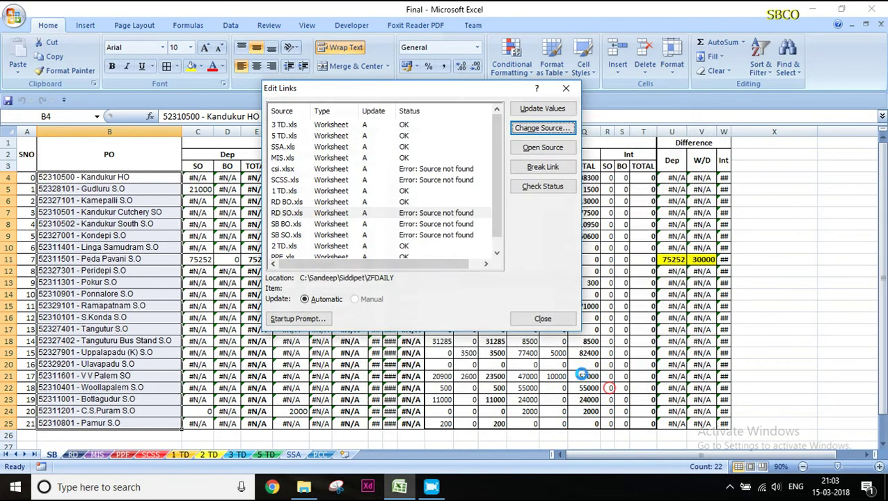
left_click(327, 223)
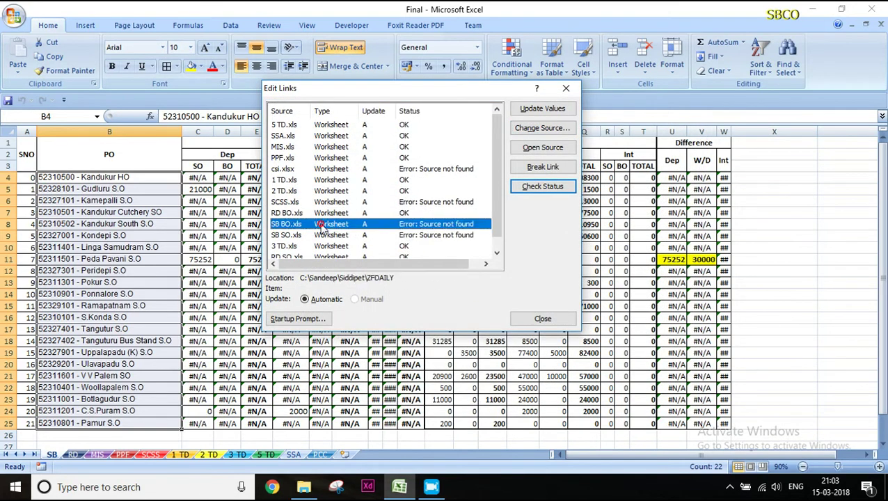
left_click(542, 128)
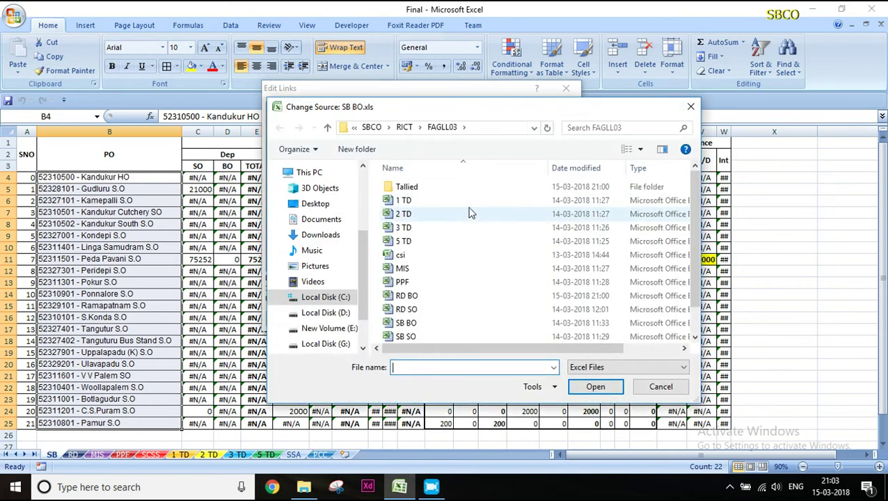
left_click(442, 322)
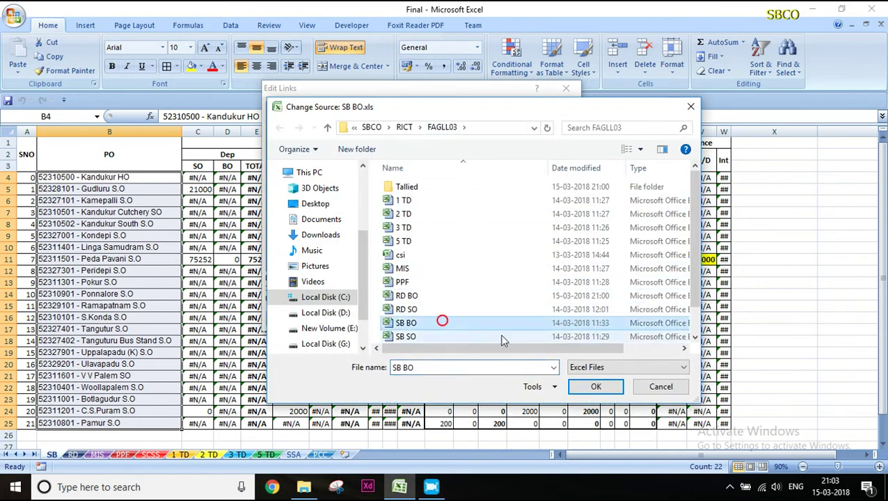
left_click(596, 386)
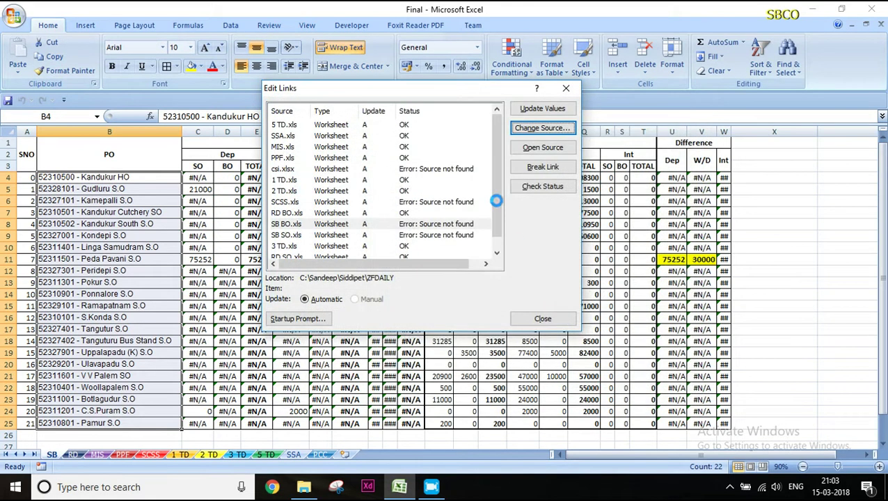
- Change the sources of the SCSS.xls and SB SO.xls links to the matching SCSS and SB SO files in FAGLL03
left_click(422, 213)
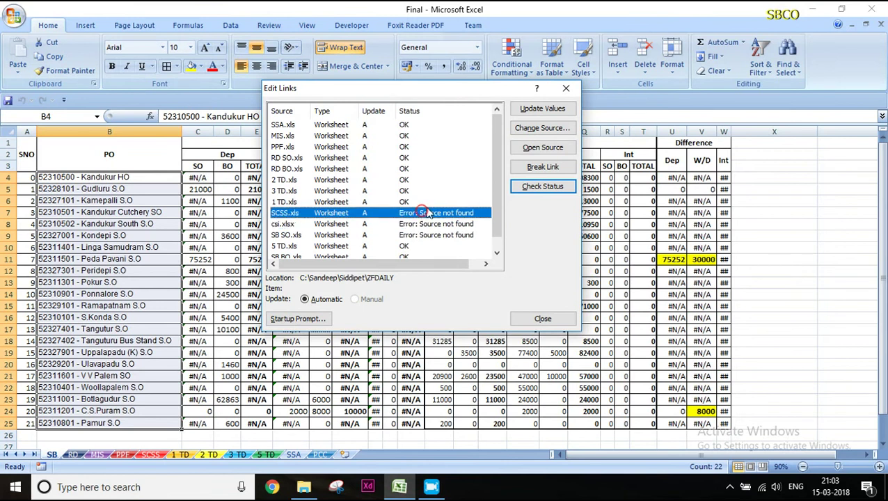
left_click(556, 131)
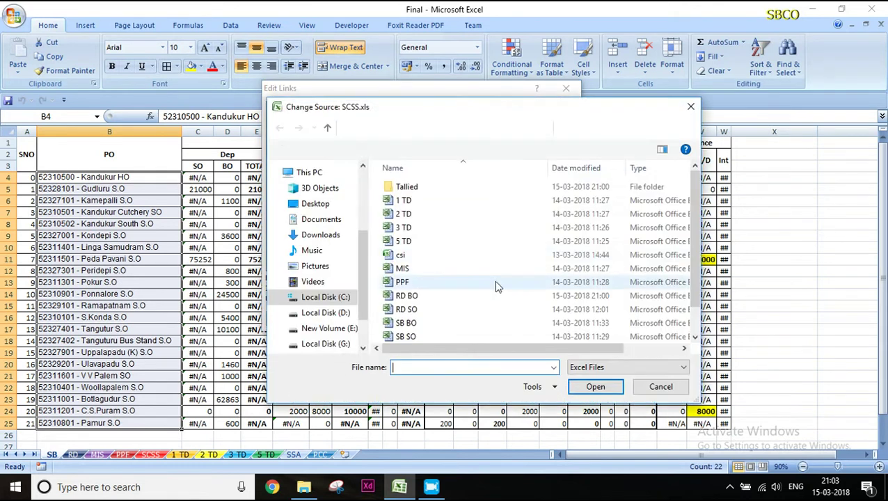
left_click(425, 320)
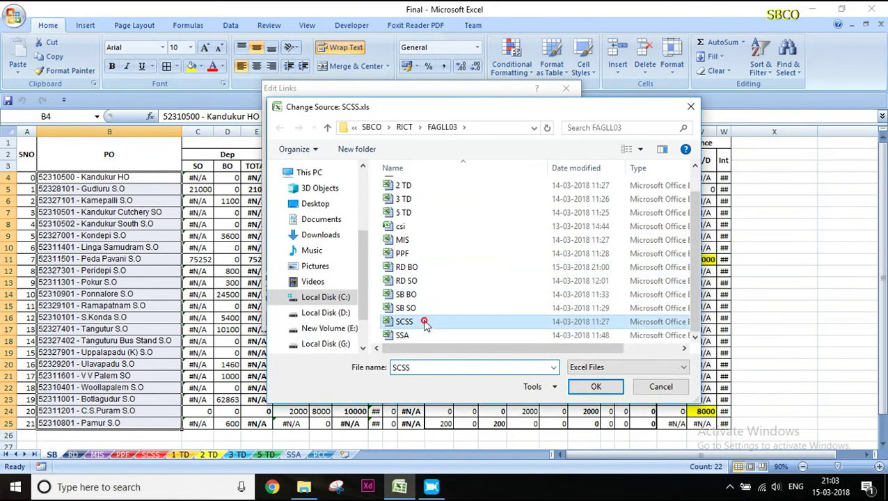
left_click(595, 386)
left_click(344, 237)
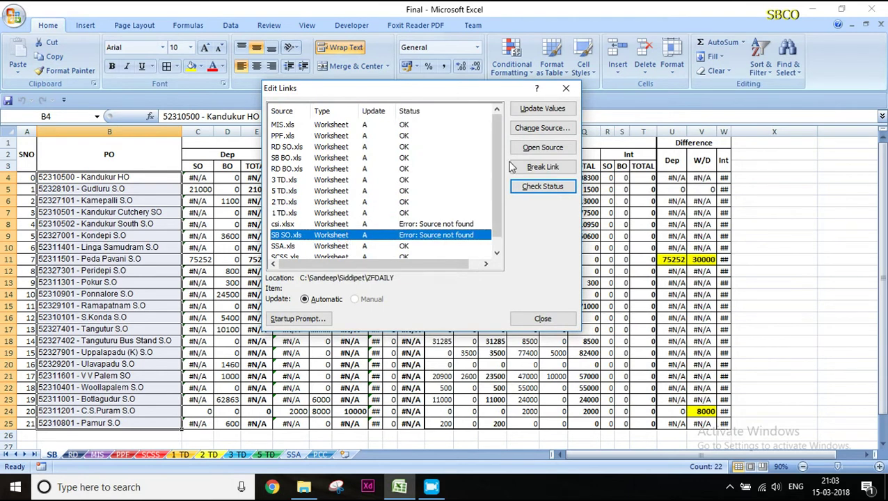
left_click(529, 132)
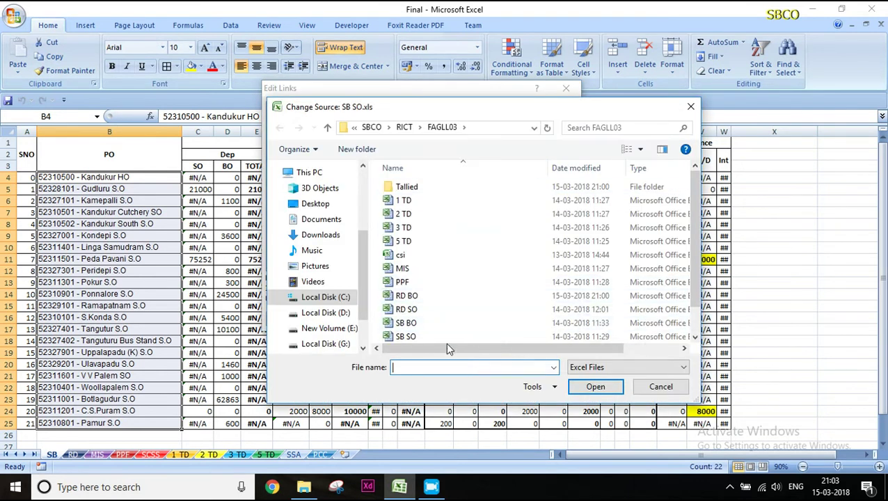
left_click(445, 334)
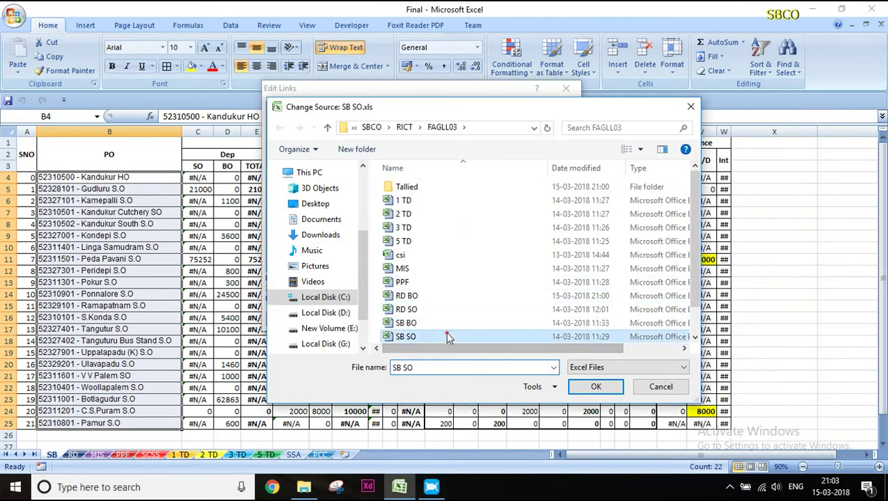
left_click(595, 387)
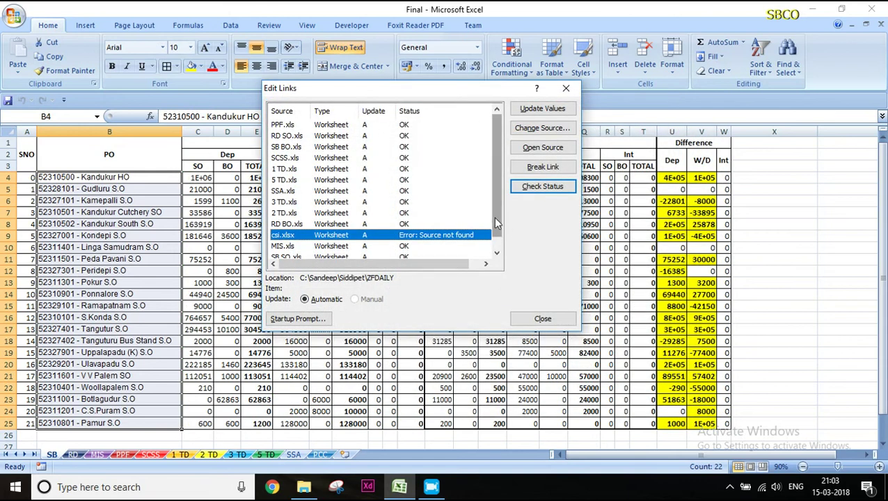
- Change the source of the csi.xlsx link to the csi file in the FAGLL03 folder
left_click(493, 242)
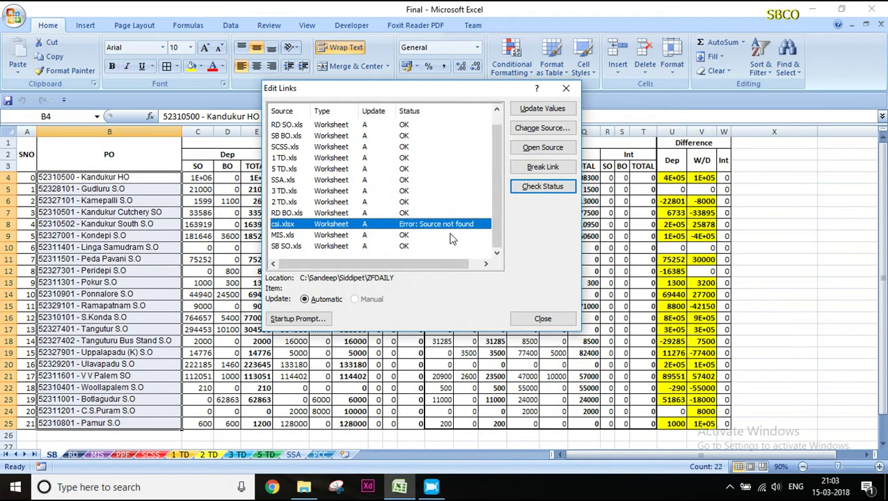
left_click(544, 130)
left_click(419, 256)
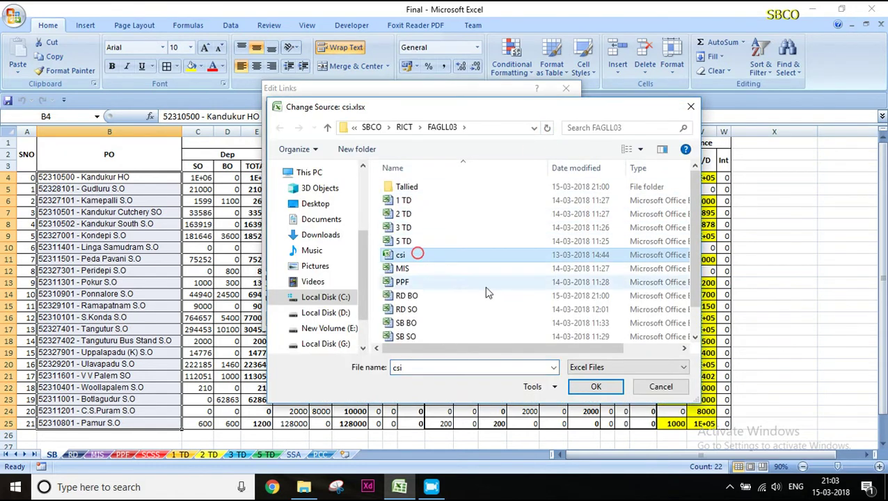
left_click(596, 388)
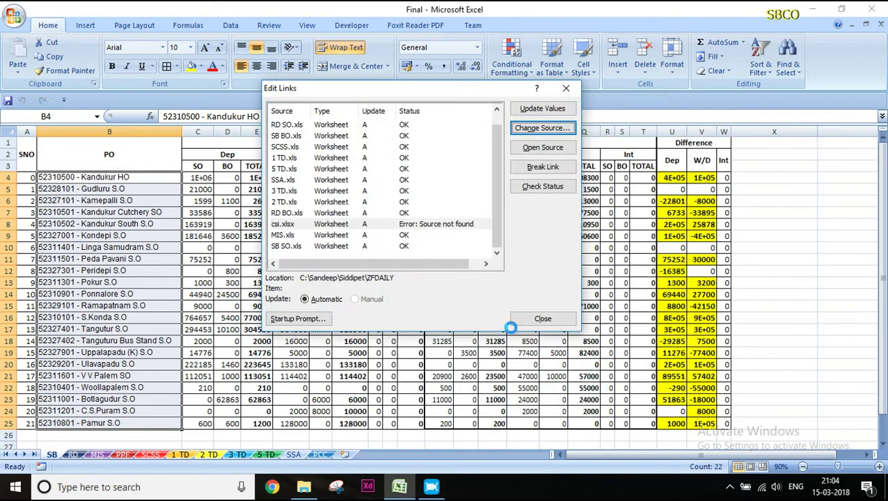
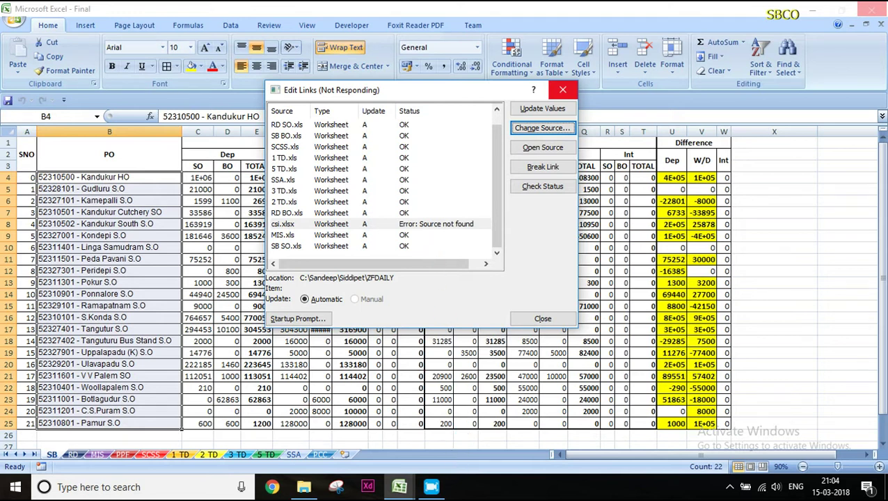
left_click(431, 487)
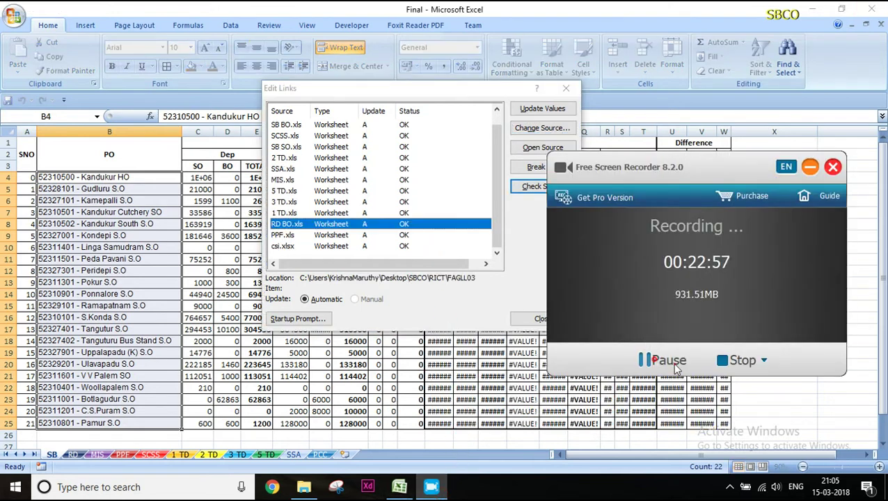
left_click(809, 169)
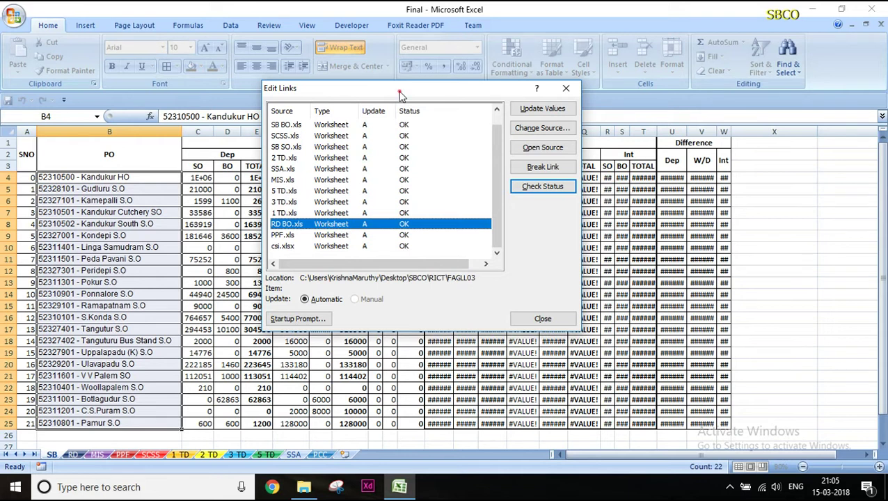
- Close the link editor and save the Final workbook
left_click_drag(396, 92, 423, 92)
left_click(569, 320)
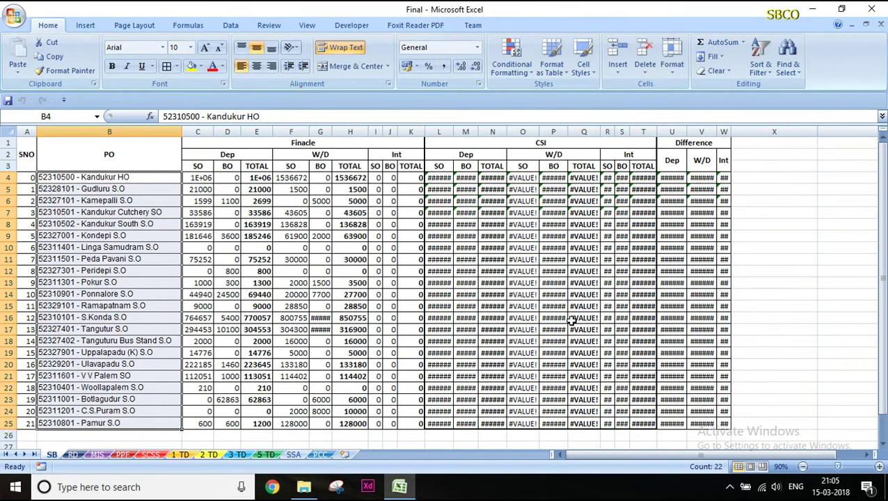
left_click(8, 101)
- Open the PCC sheet and examine the short and long PCC codes for Kandukur HO
left_click(320, 455)
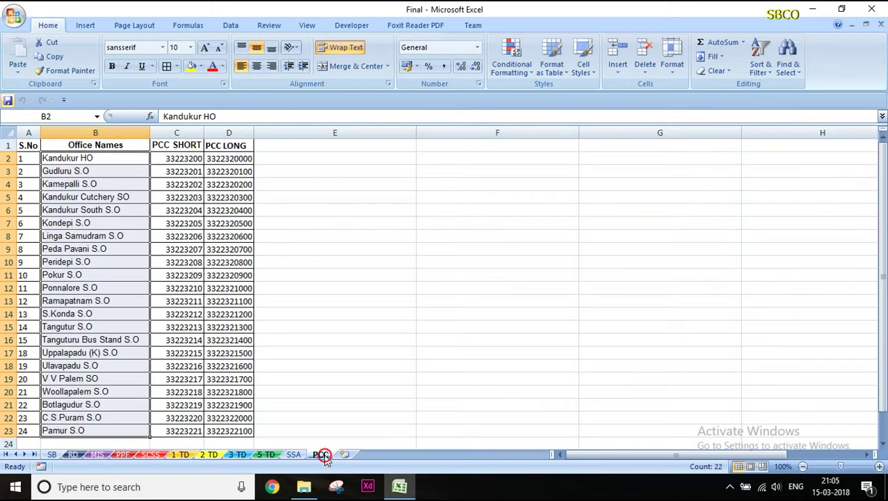
left_click_drag(180, 159, 221, 160)
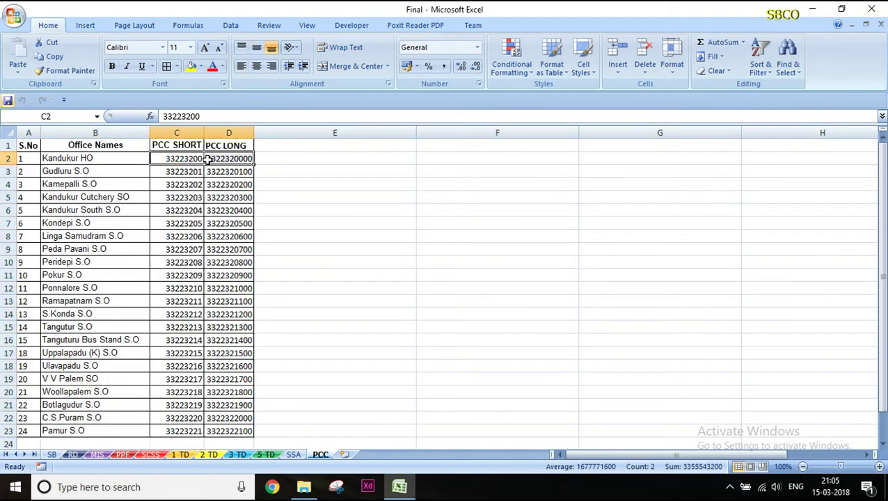
left_click(224, 159)
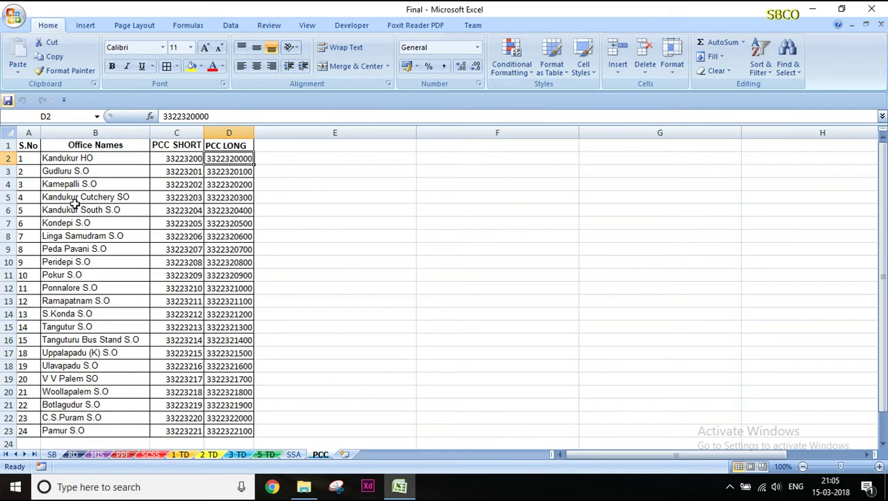
left_click(729, 487)
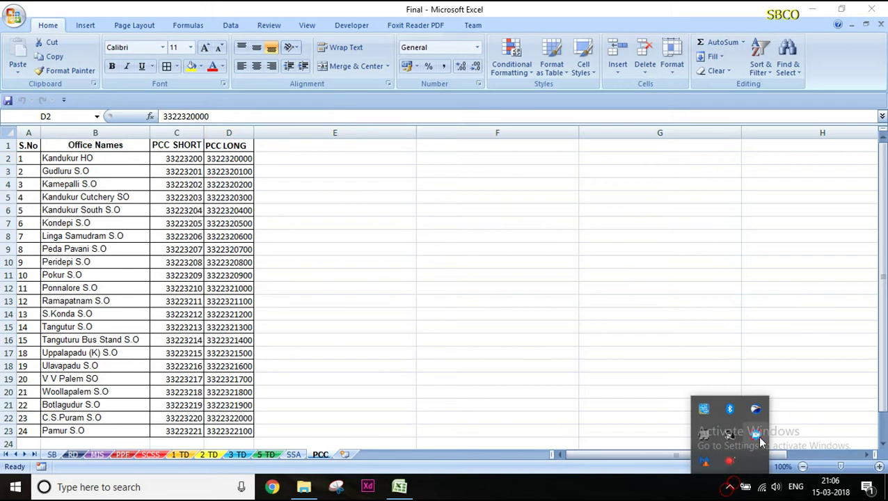
left_click(758, 436)
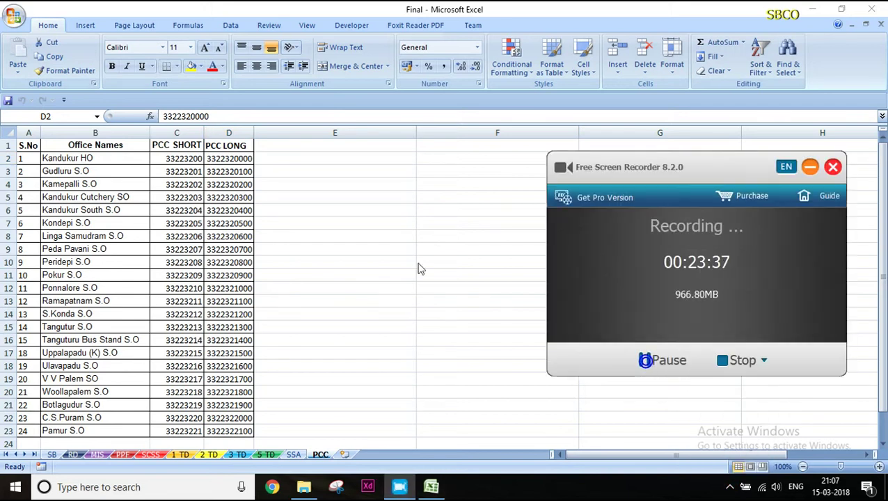
left_click(212, 158)
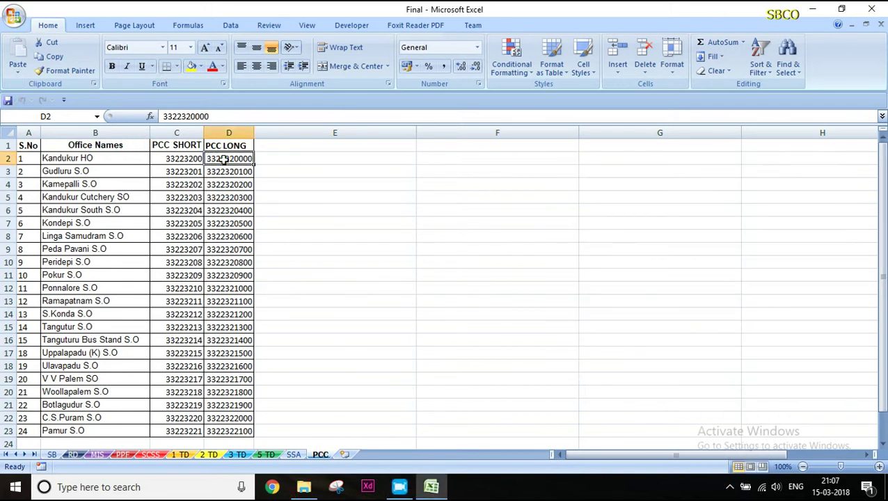
type("11")
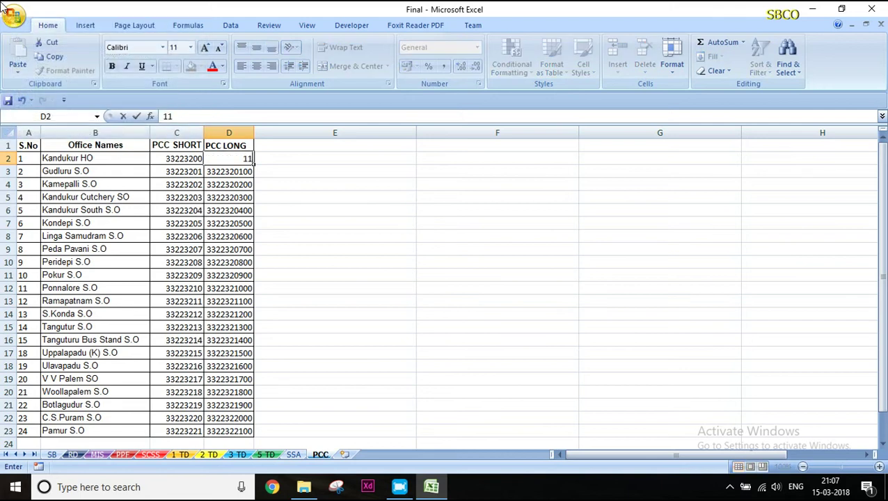
type("42820000")
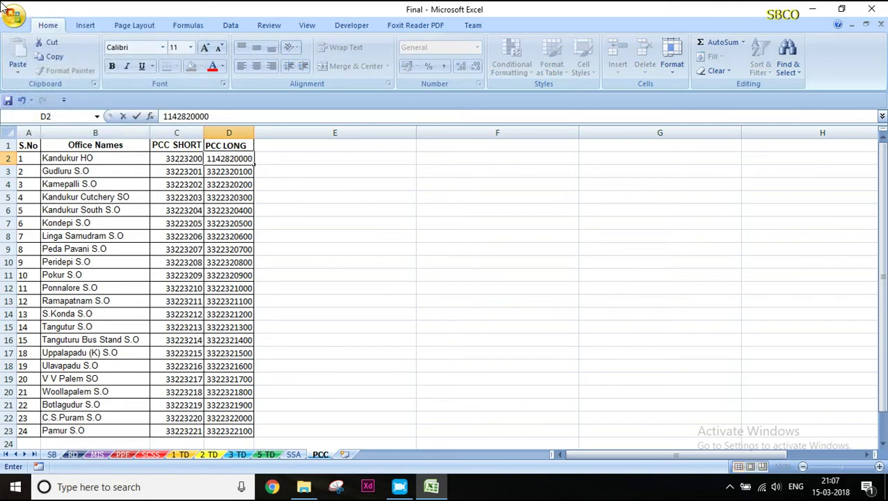
key("Return")
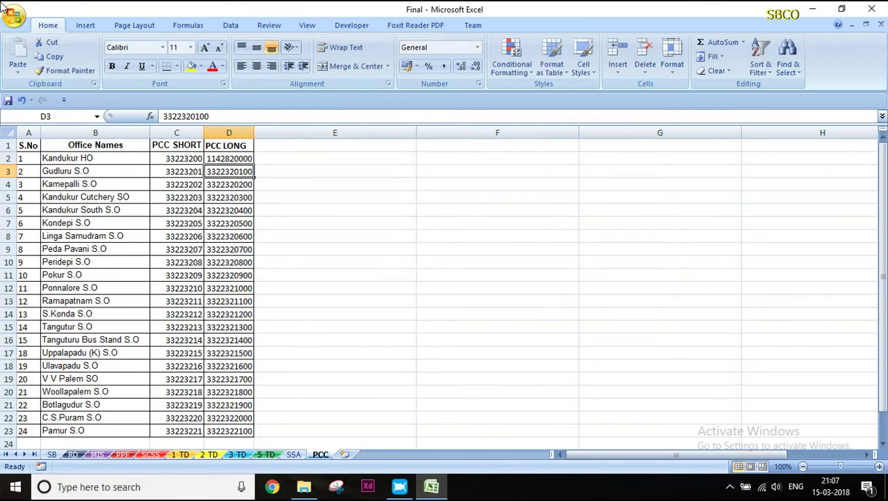
key("Up")
key("Down")
type("1")
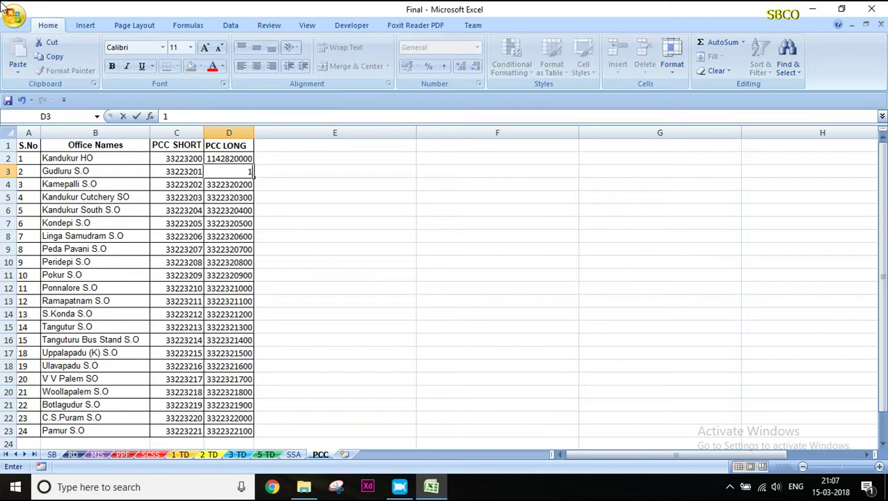
type("142820100")
key("Return")
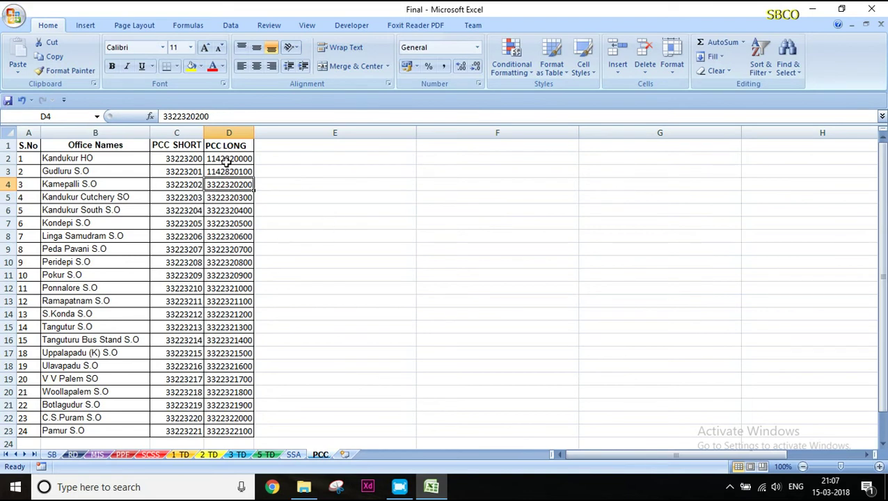
- Fill the PCC LONG series from the first two offices down to Pamur S.O
left_click_drag(229, 159, 232, 173)
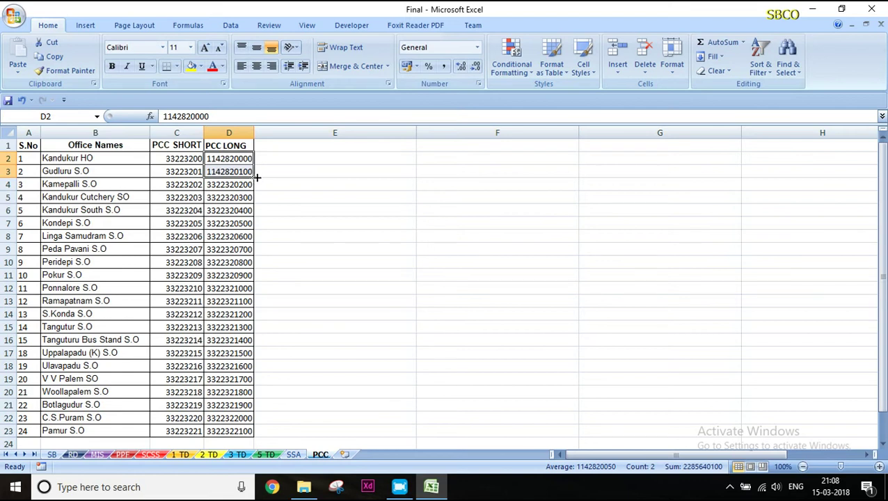
double_click(254, 177)
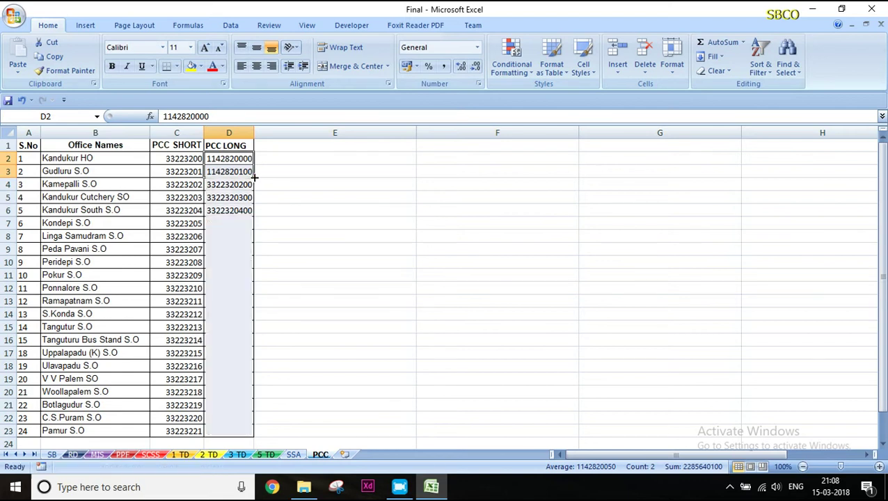
left_click(246, 184)
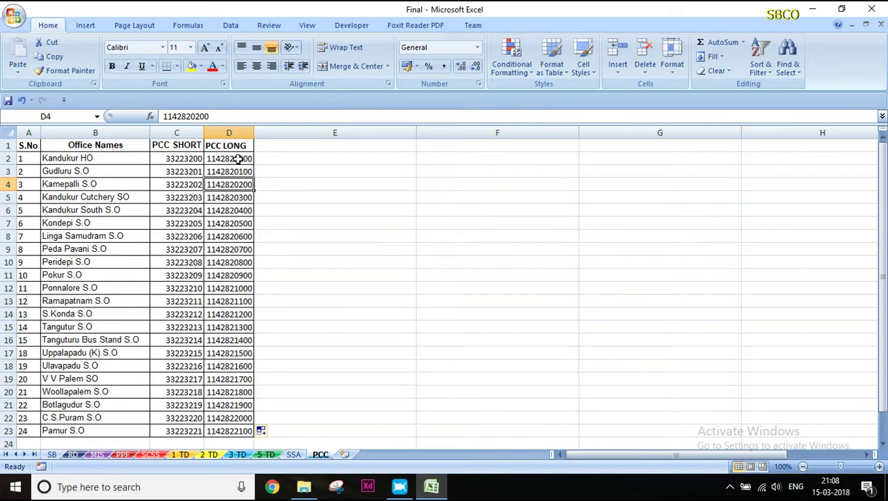
- Set the PCC SHORT codes to 11428200 for Kandukur HO and 11428201 for Gudluru S.O
left_click(176, 157)
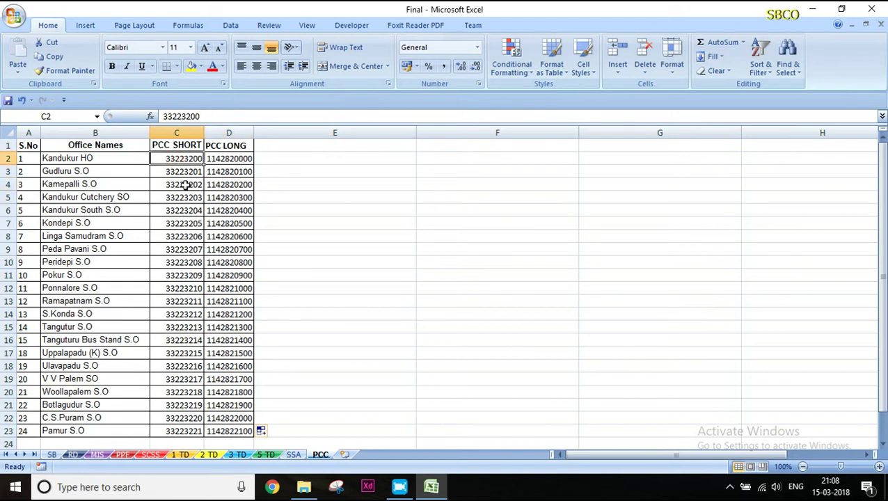
left_click(235, 159)
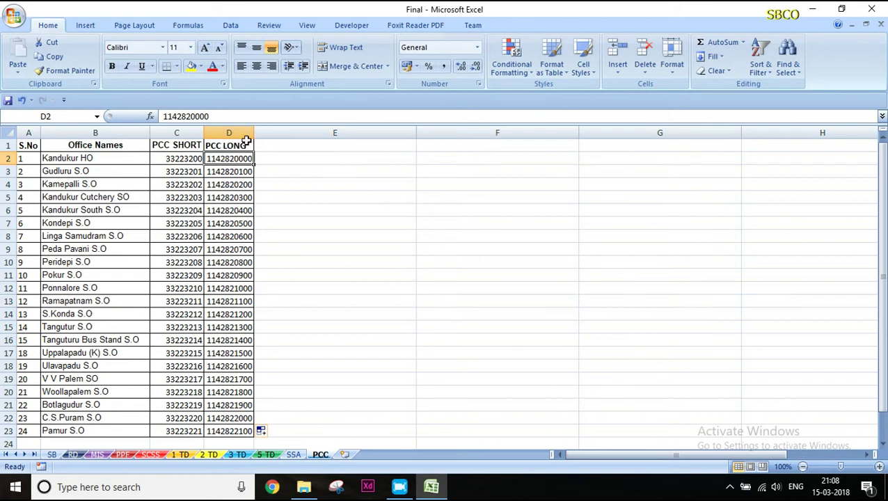
left_click(182, 158)
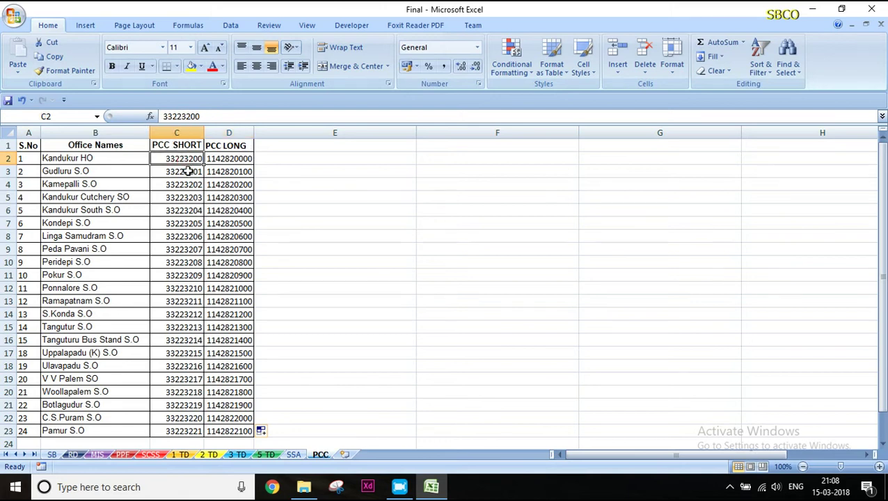
type("11")
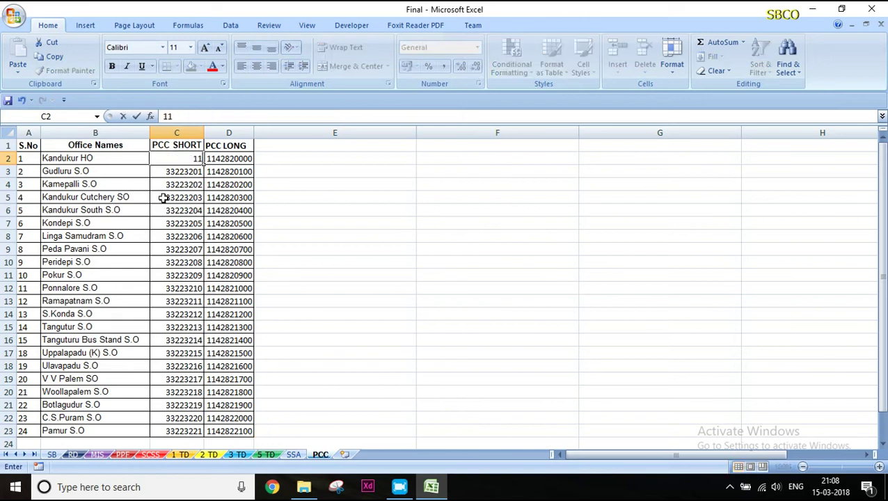
type("428200")
key("Return")
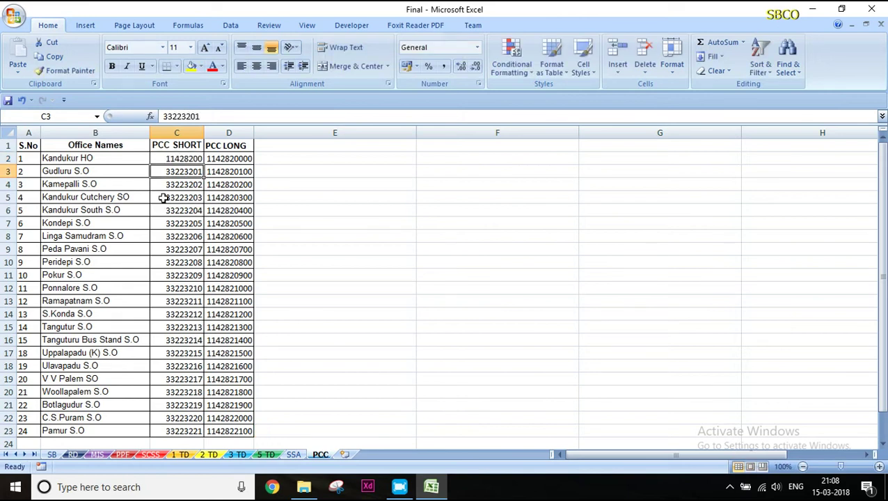
type("11428")
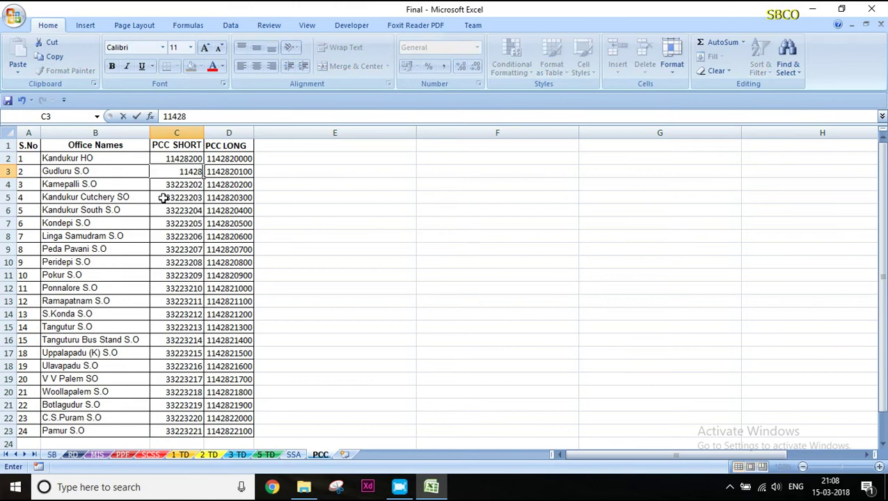
type("201")
key("Return")
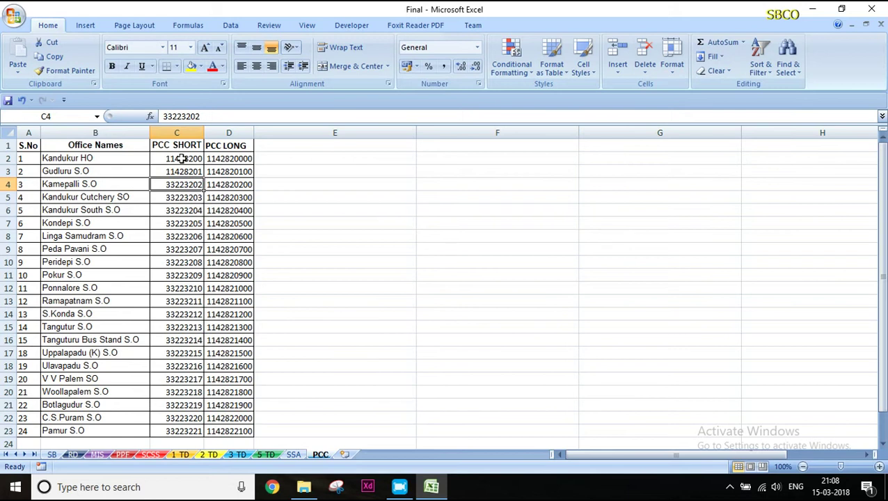
- Fill the PCC SHORT series from the first two offices down to Pamur S.O and save the workbook
left_click_drag(181, 159, 182, 172)
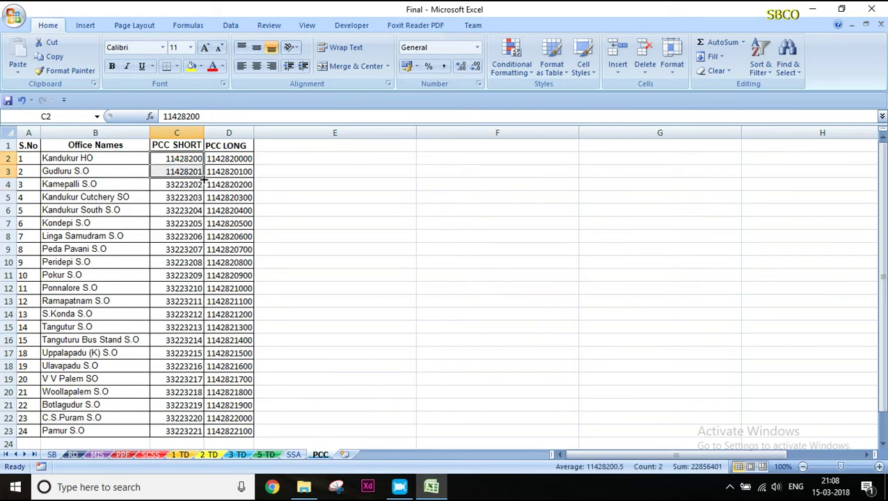
double_click(203, 178)
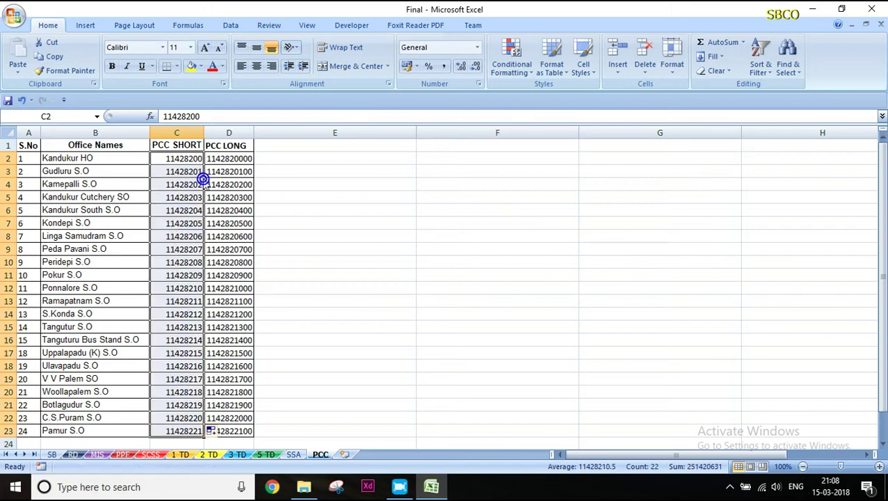
left_click(239, 271)
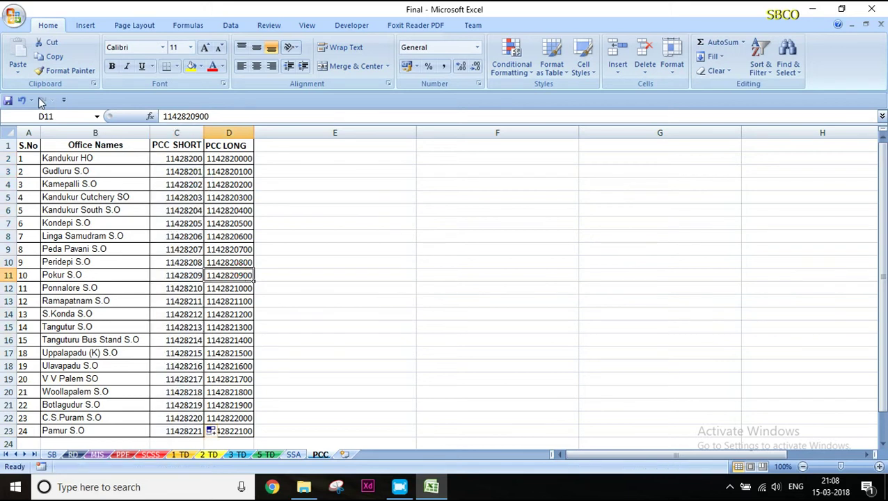
left_click(8, 101)
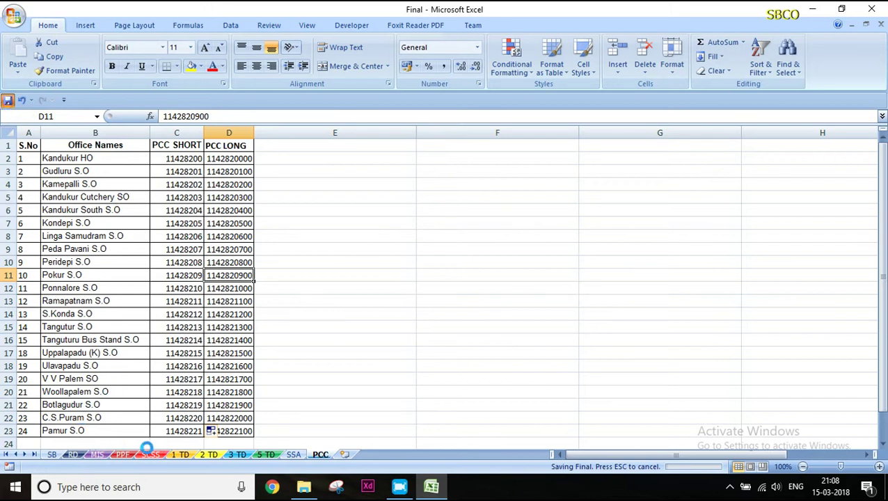
- Open the SB sheet and examine the Finacle totals and the formulas in the CSI deposit columns
left_click(52, 454)
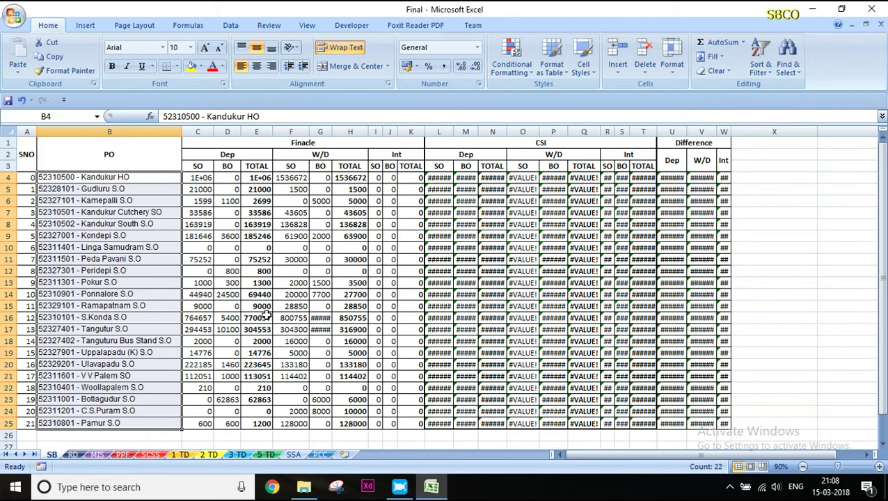
left_click(265, 317)
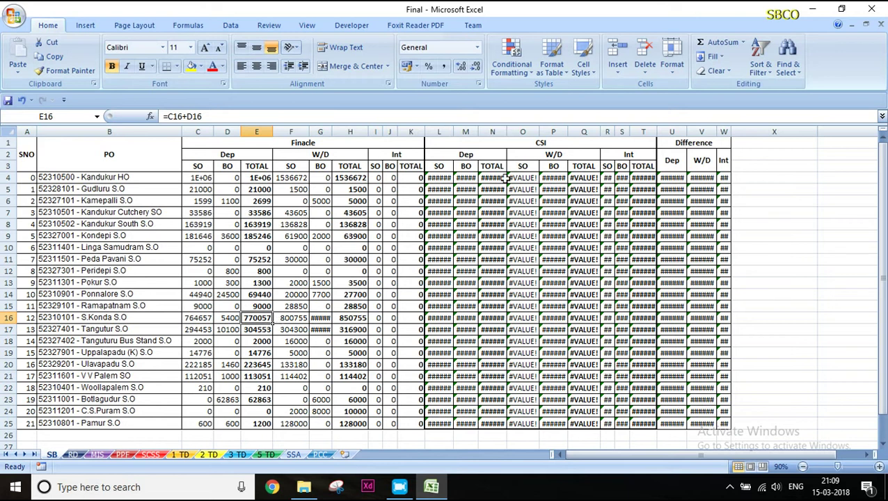
left_click(445, 179)
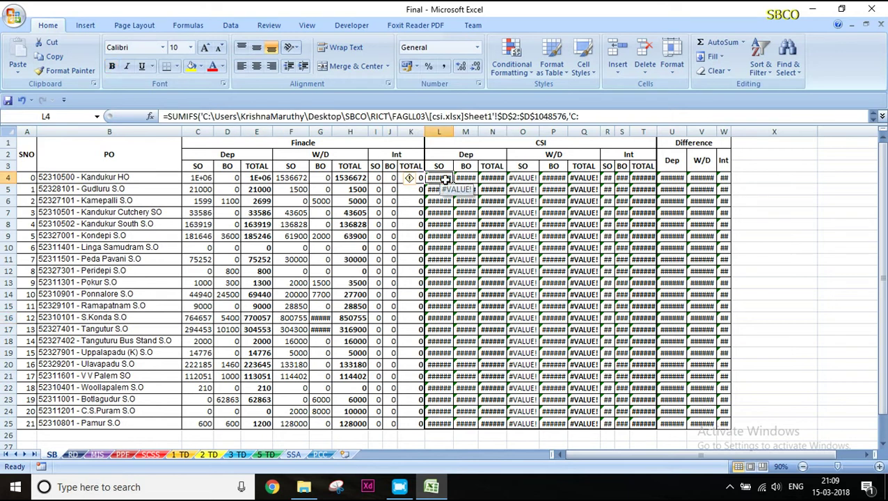
left_click_drag(453, 132, 456, 133)
left_click(475, 201)
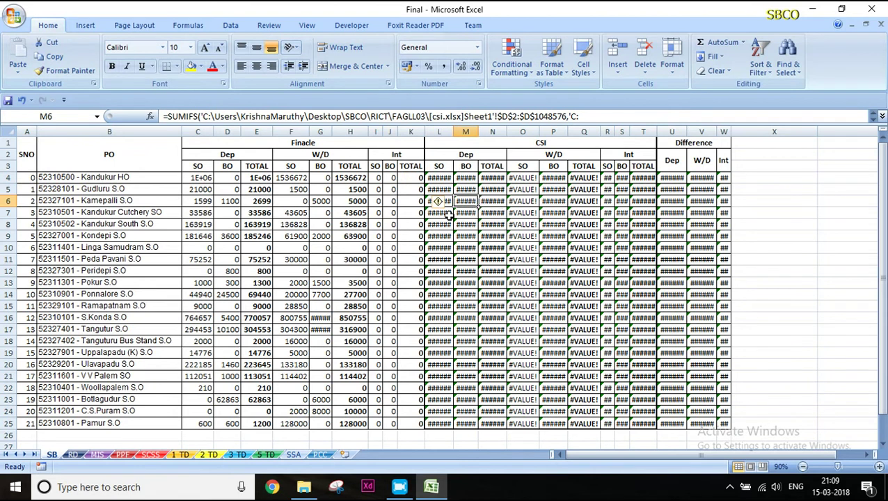
left_click_drag(514, 139, 518, 424)
left_click(437, 259)
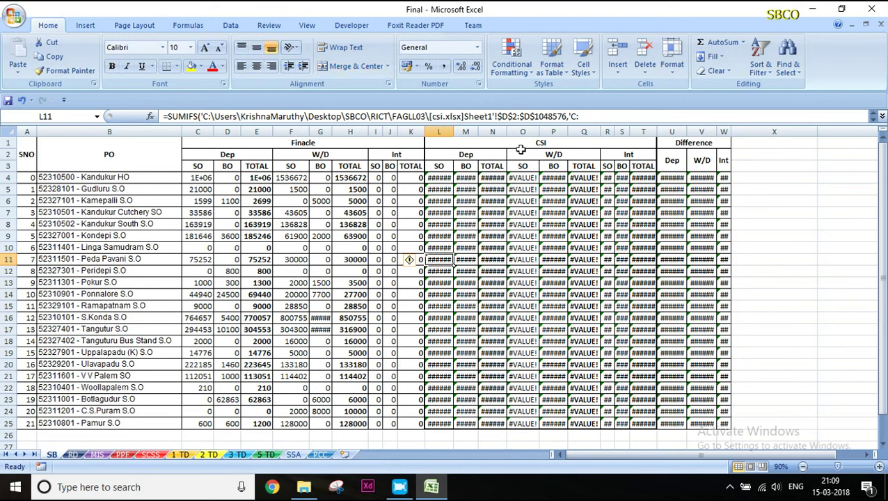
- Open the csi workbook from the FAGLL03 folder in File Explorer and check its first PCC code
left_click(812, 9)
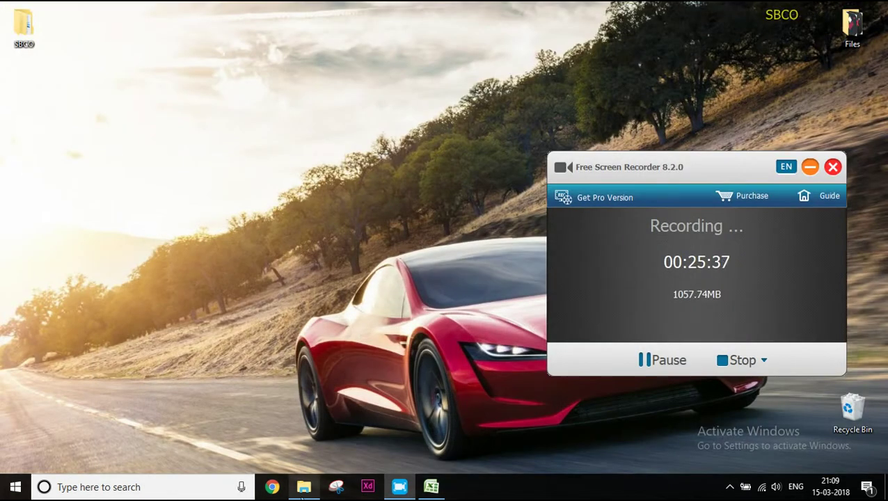
left_click(303, 486)
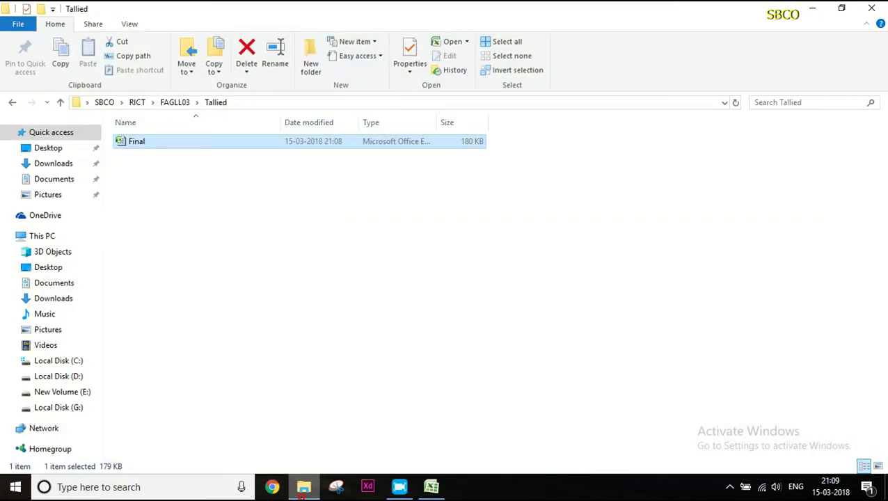
left_click(176, 102)
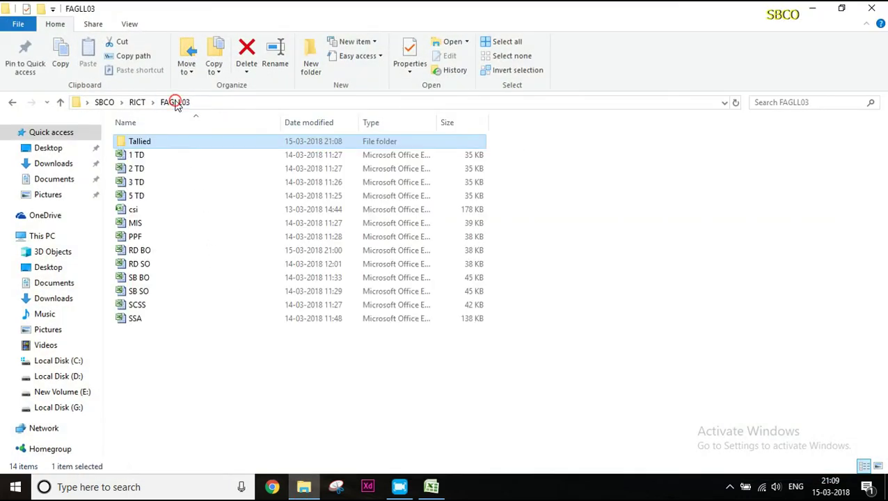
left_click(166, 212)
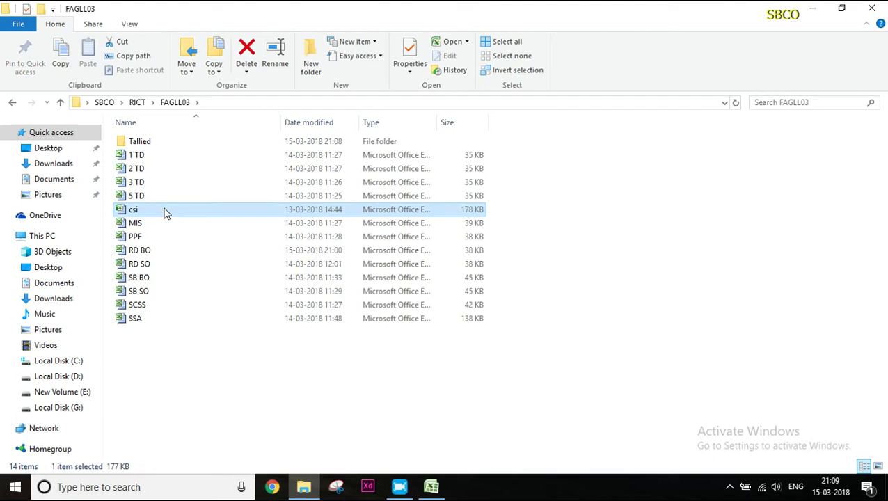
double_click(166, 212)
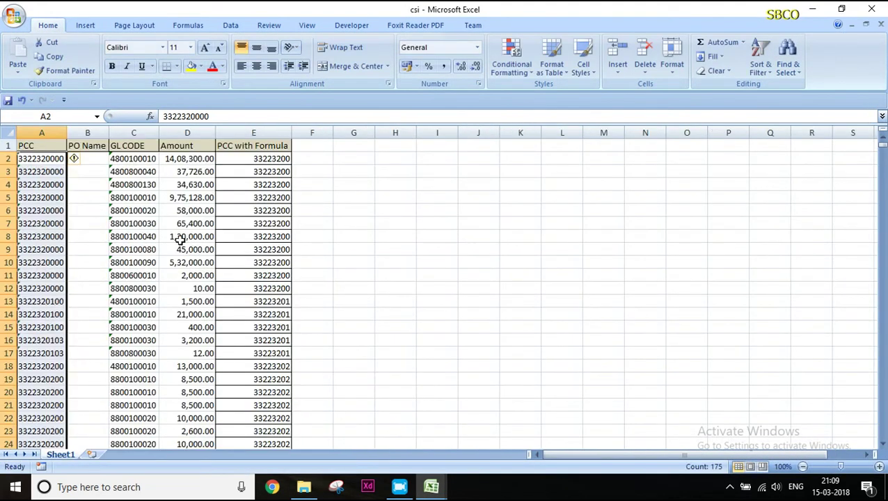
left_click(38, 160)
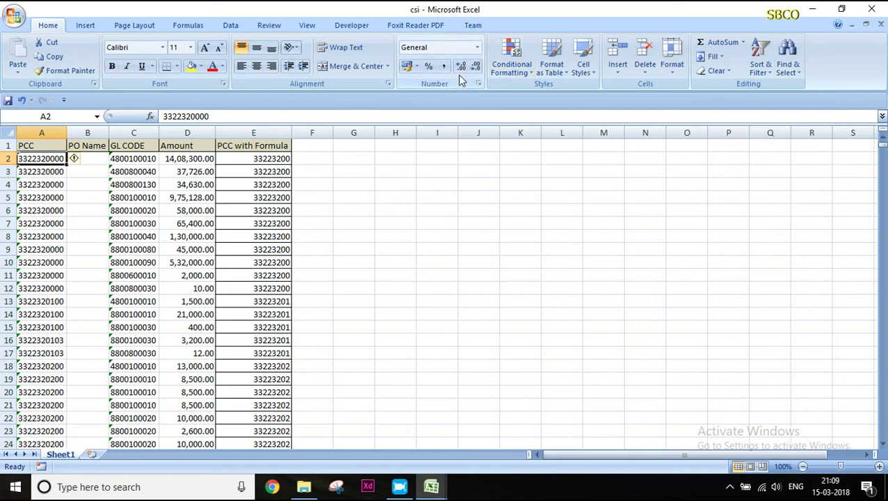
- Switch back to the SB sheet of the Final workbook, keeping the csi workbook open
left_click(810, 14)
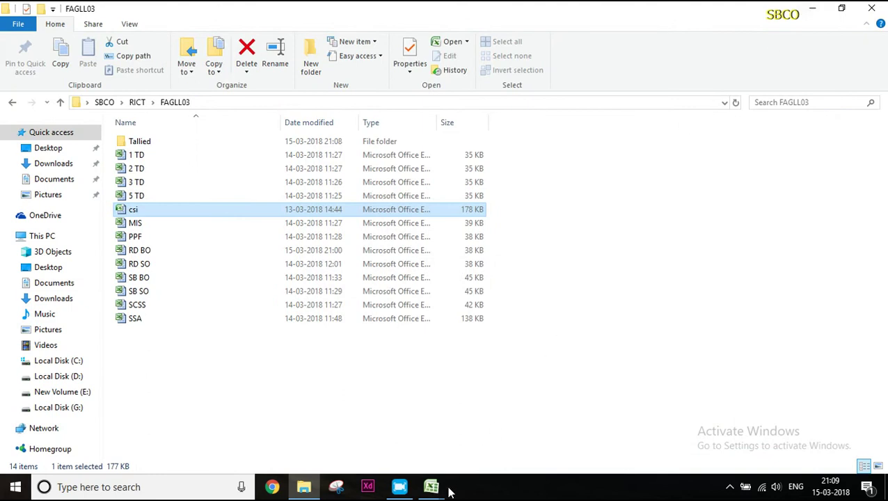
left_click(432, 486)
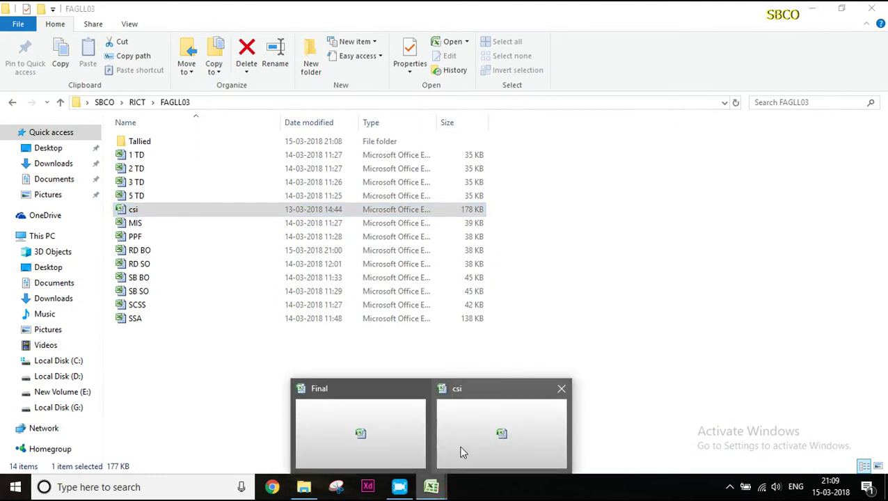
left_click(374, 426)
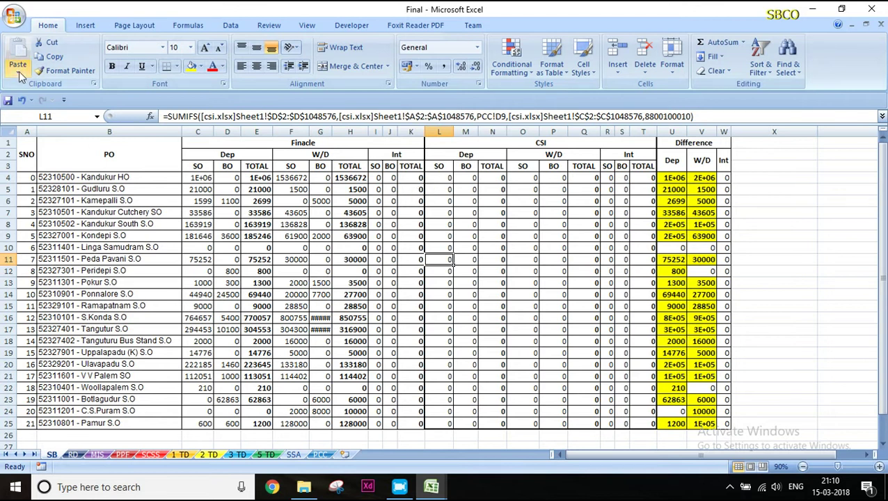
- Save the Final workbook and autofit the width of the Finacle W/D BO column on the SB sheet
left_click(8, 102)
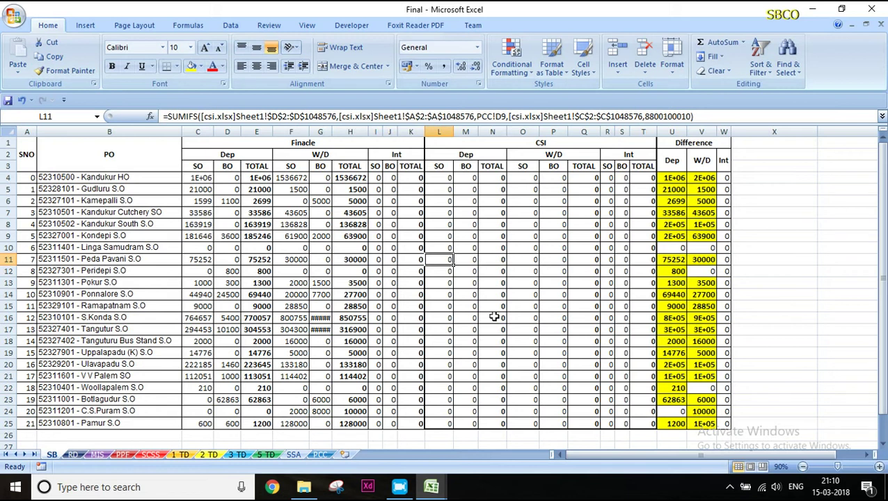
double_click(330, 130)
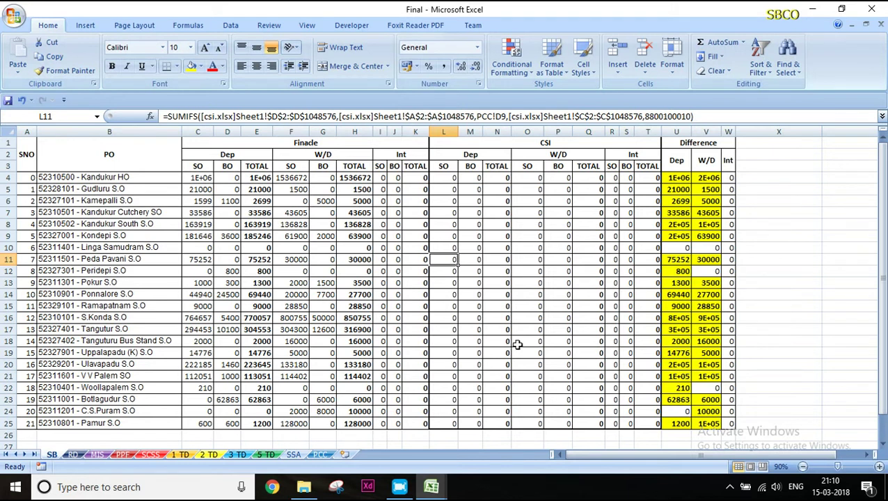
- Open the export workbook from the desktop and check its first Profit Center entry and column header
left_click(399, 487)
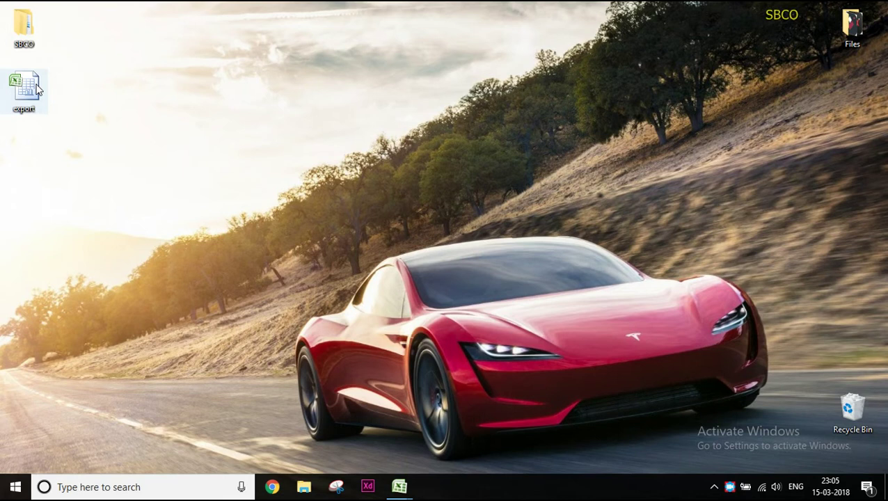
mouse_move(400, 486)
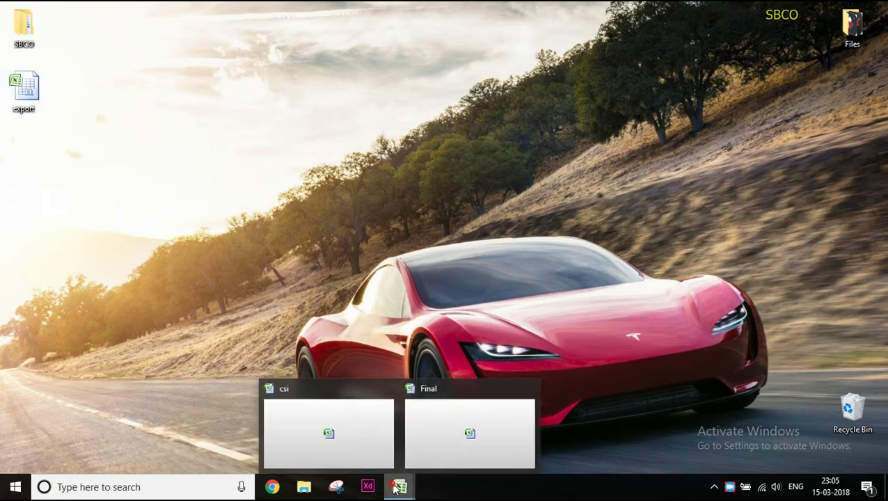
double_click(24, 89)
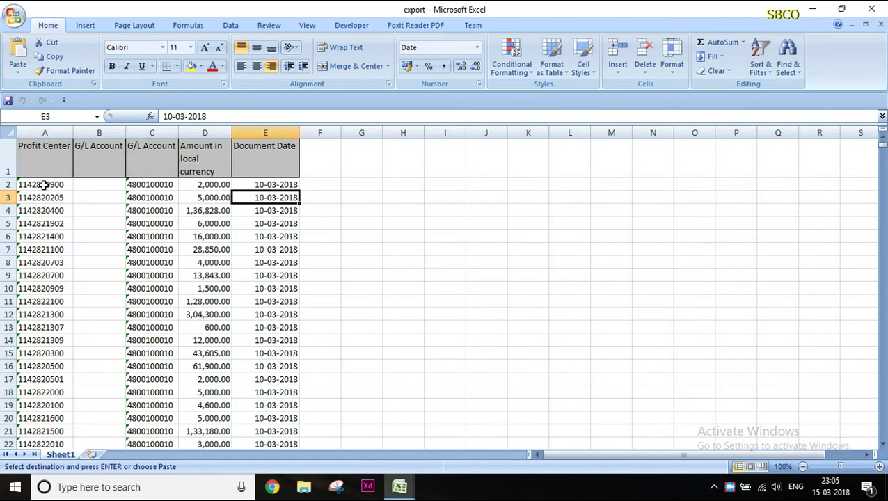
left_click(43, 184)
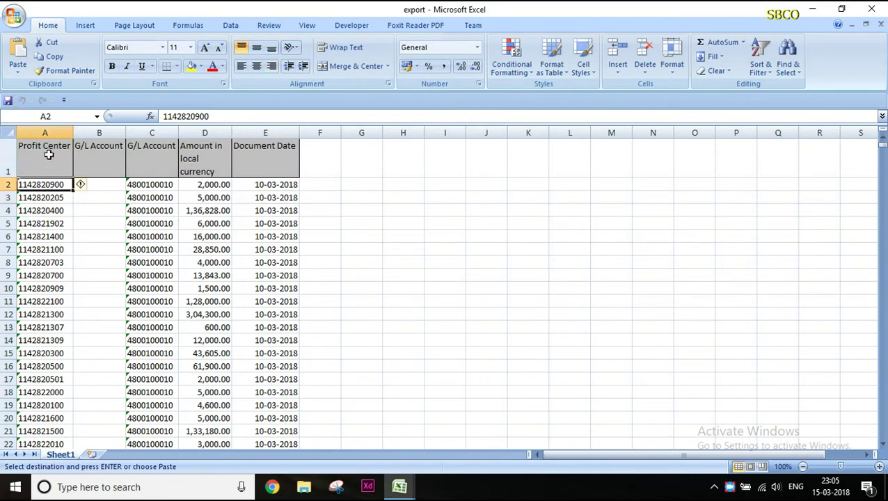
left_click(44, 155)
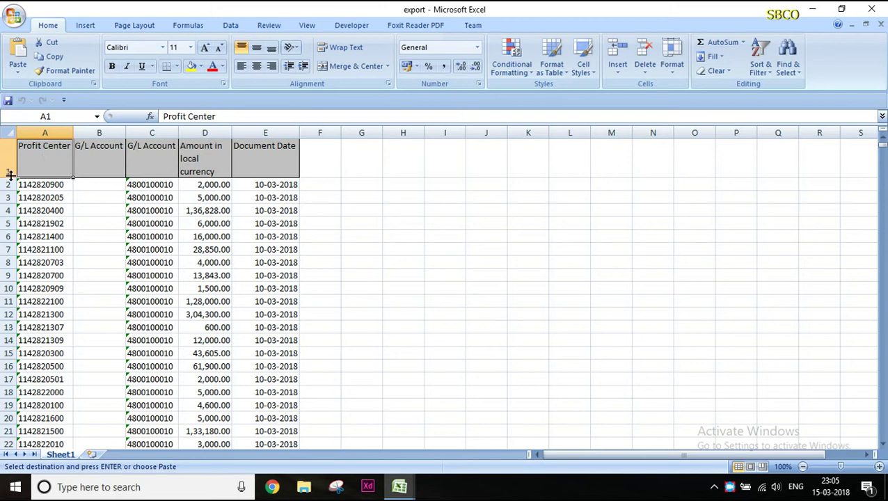
left_click(50, 184)
key("ctrl+v")
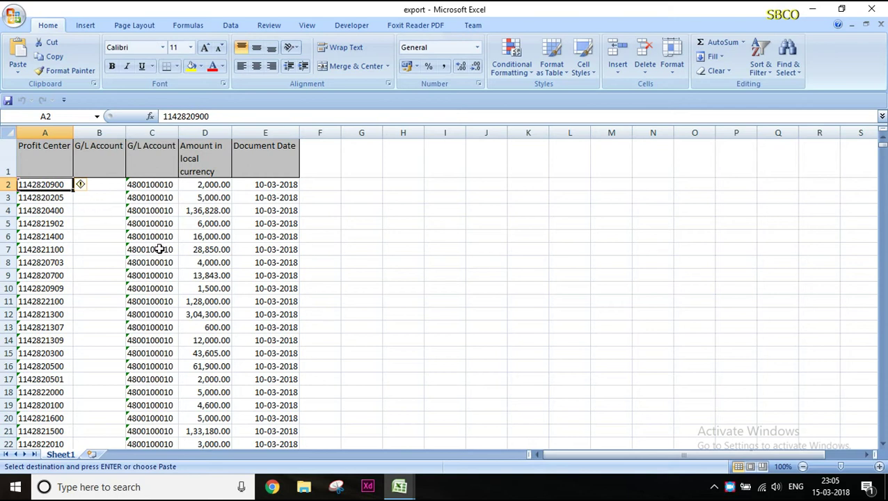
- In the csi workbook, clear the old PCC, PO Name, GL CODE and Amount data in A2:D355, keeping the PCC with Formula column
mouse_move(407, 480)
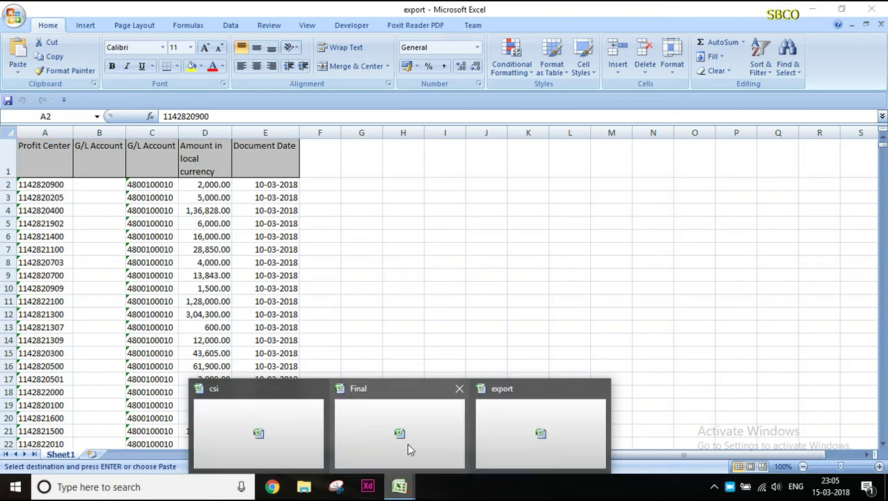
left_click(243, 424)
left_click_drag(41, 159, 182, 159)
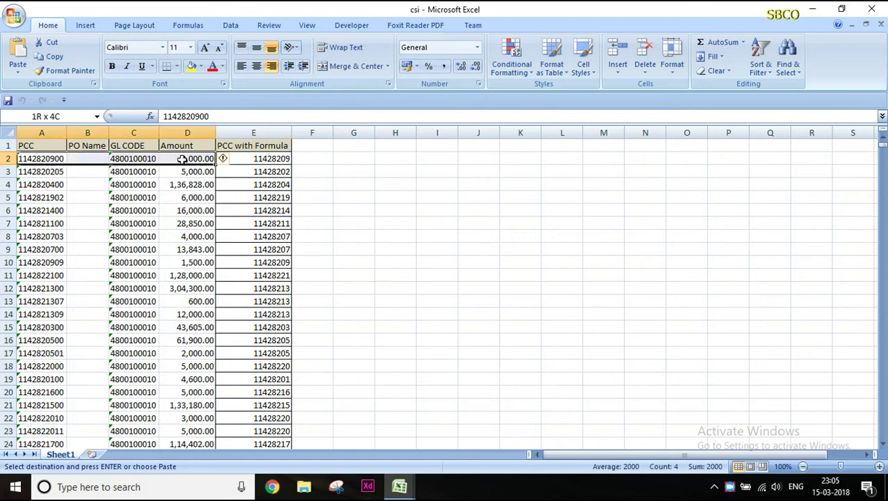
left_click(32, 159)
left_click_drag(31, 159, 207, 159)
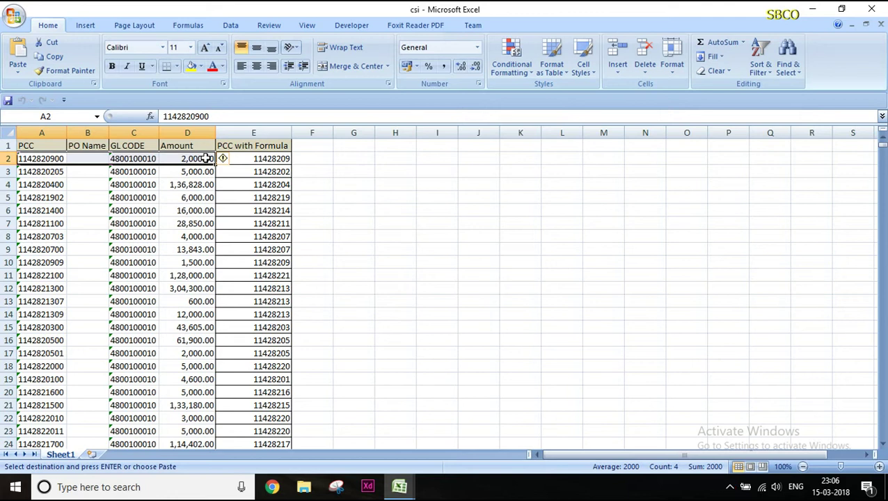
key("ctrl+shift+Down")
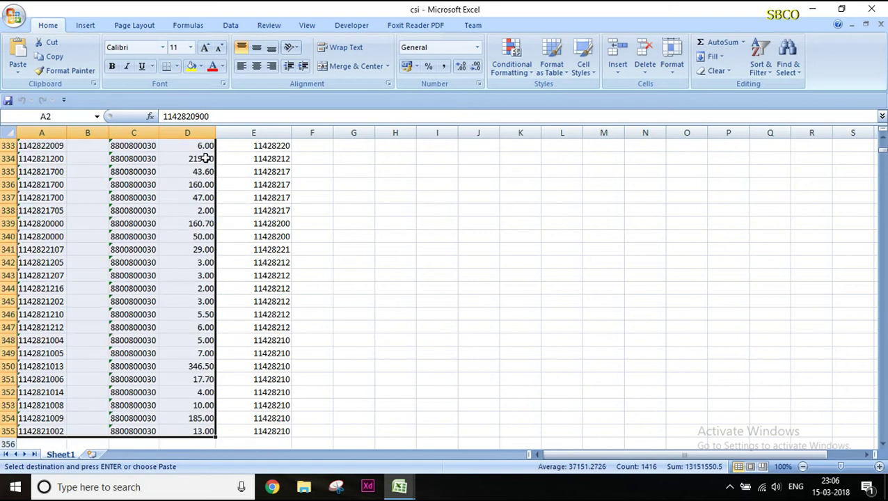
key("Delete")
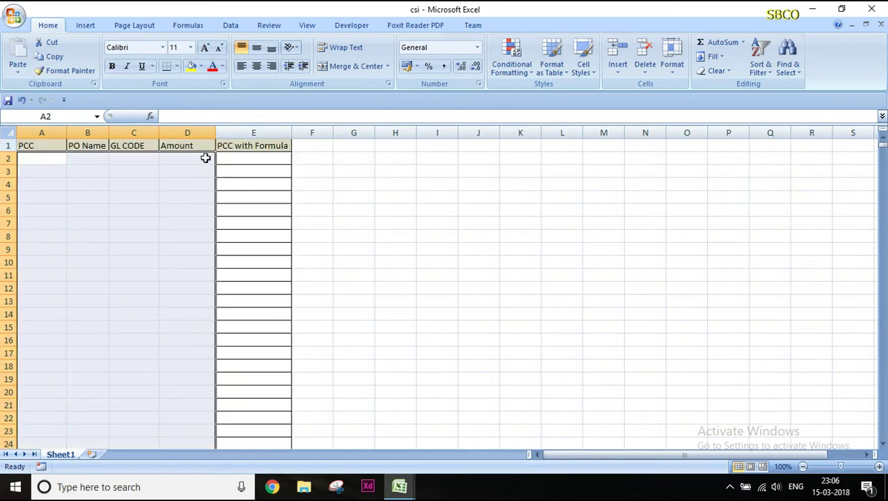
left_click(260, 160)
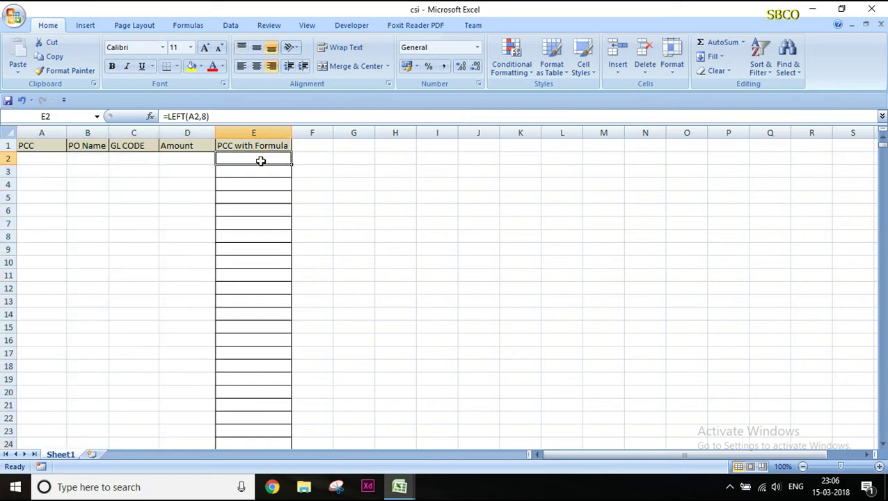
left_click(48, 163)
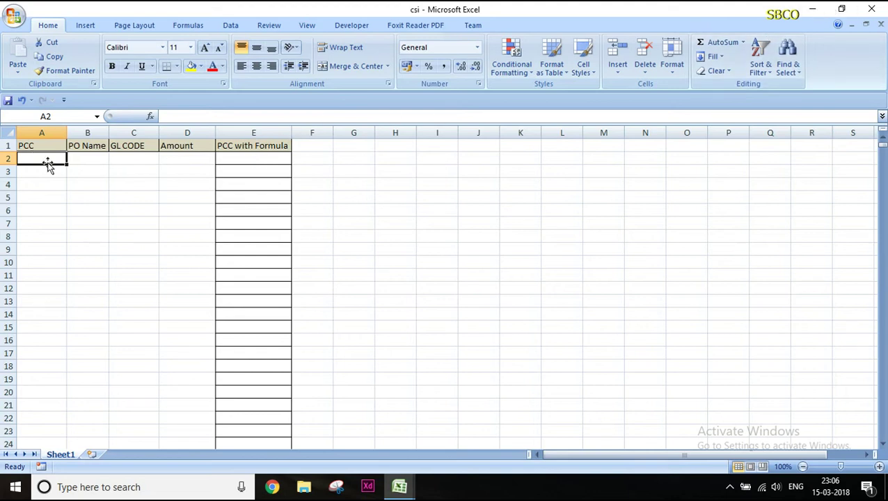
- In the export workbook, copy the data rows from Profit Center through Amount in local currency, A2:D355
mouse_move(399, 486)
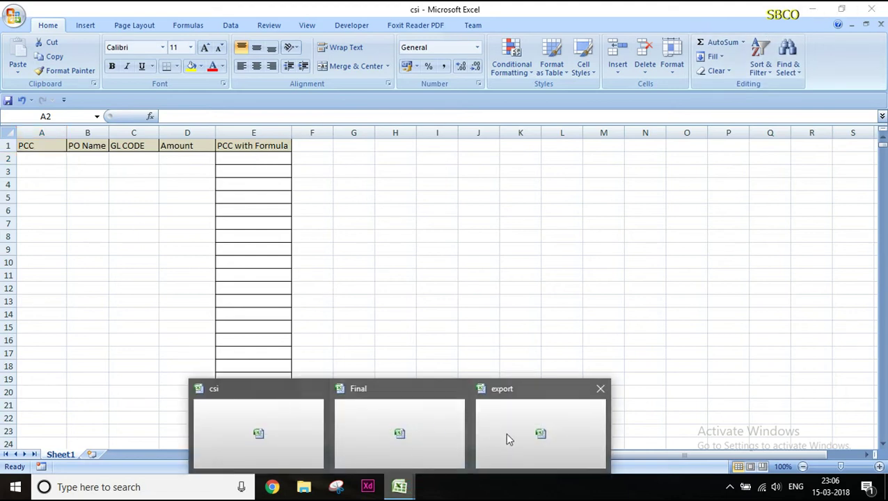
left_click(503, 433)
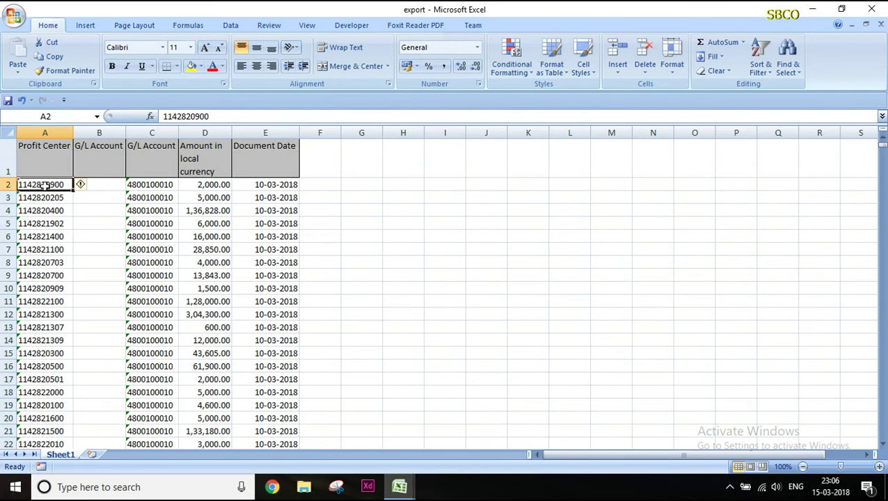
key("shift+Right")
key("shift+Right")
key("shift+Right")
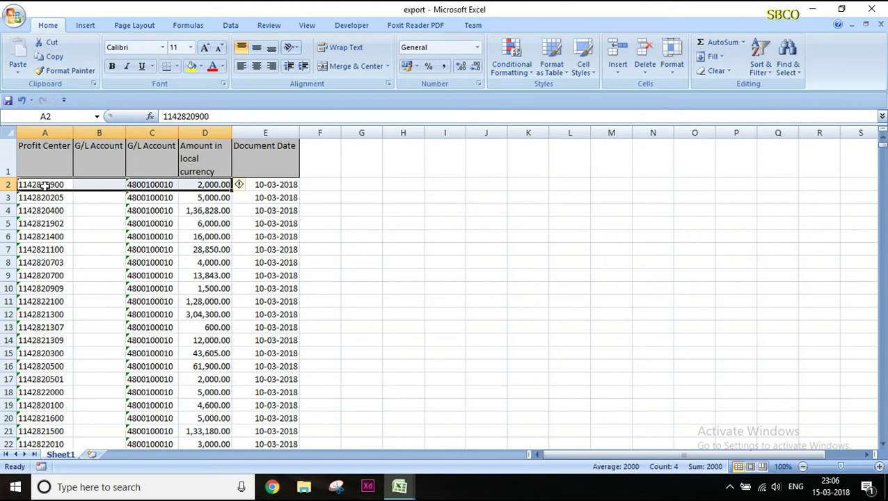
key("ctrl+shift+Down")
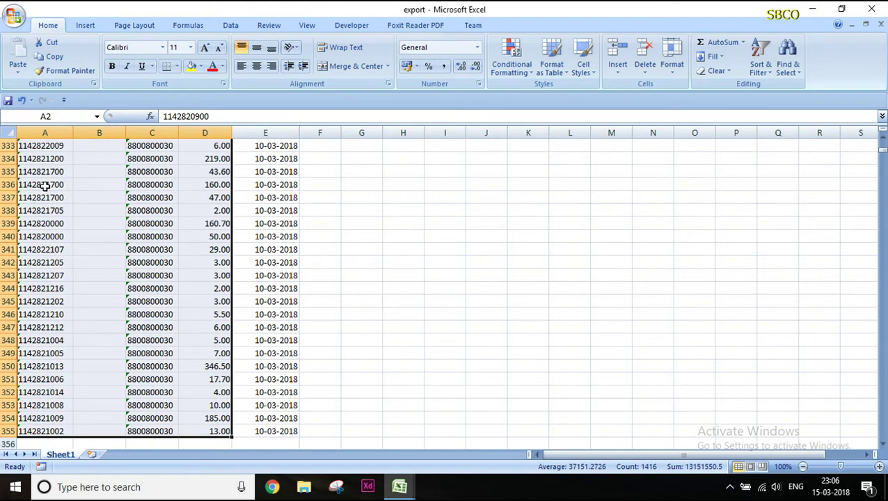
key("ctrl+c")
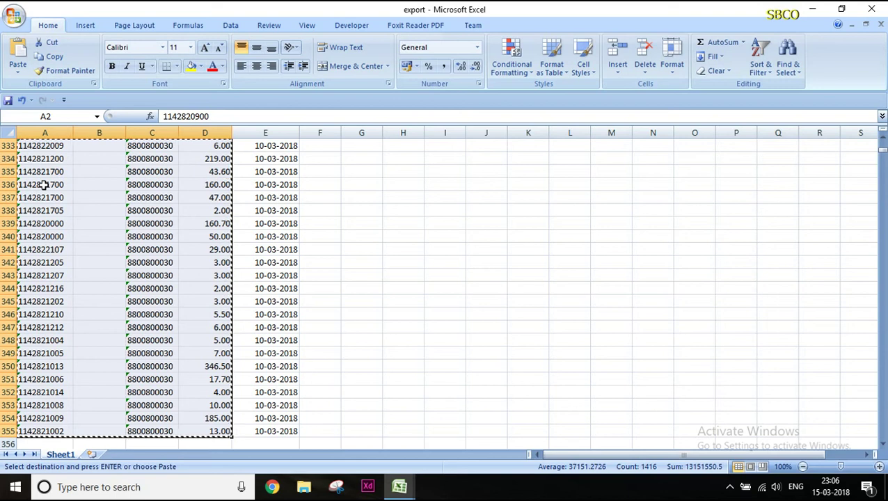
- Paste the copied export rows into the csi workbook starting at cell A2 and end copy mode
left_click(401, 489)
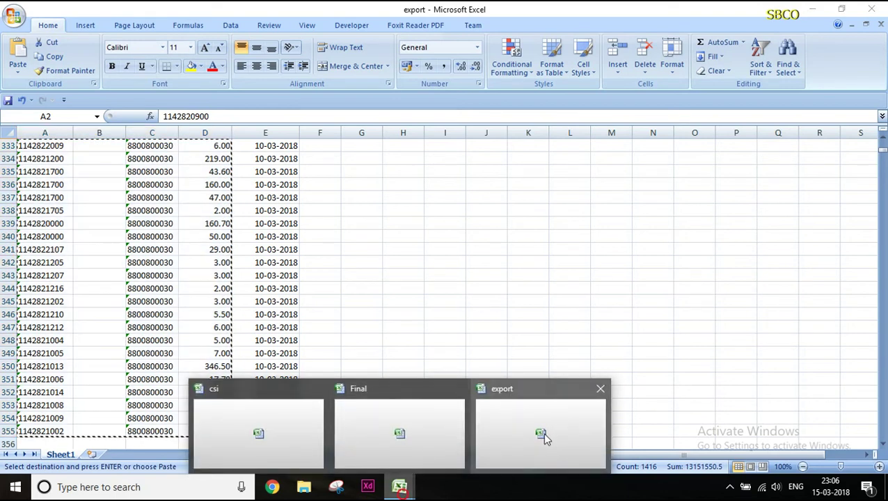
left_click(277, 422)
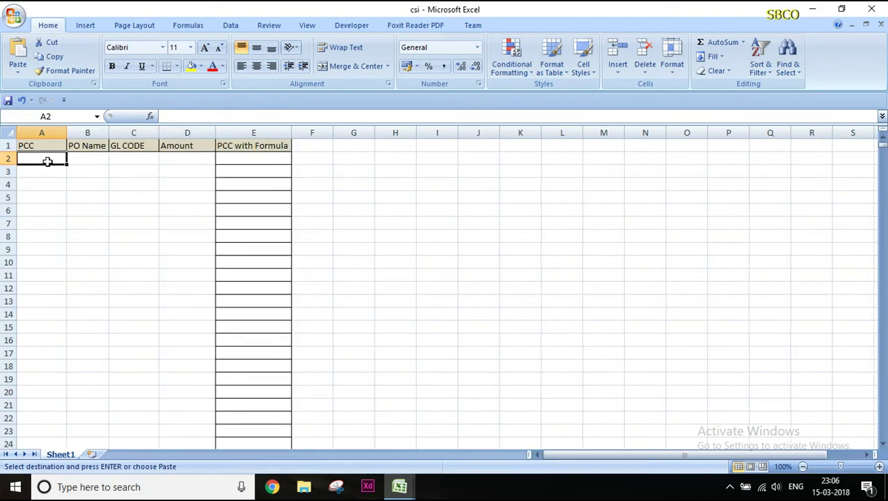
key("ctrl+v")
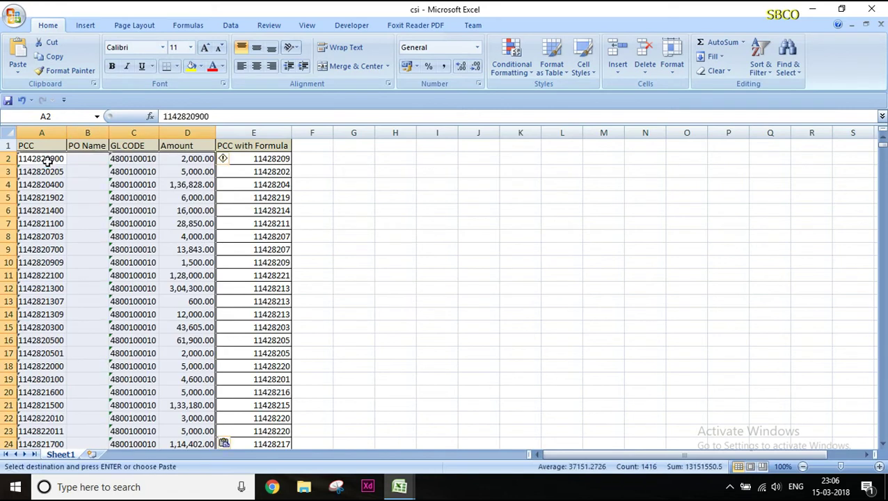
key("Escape")
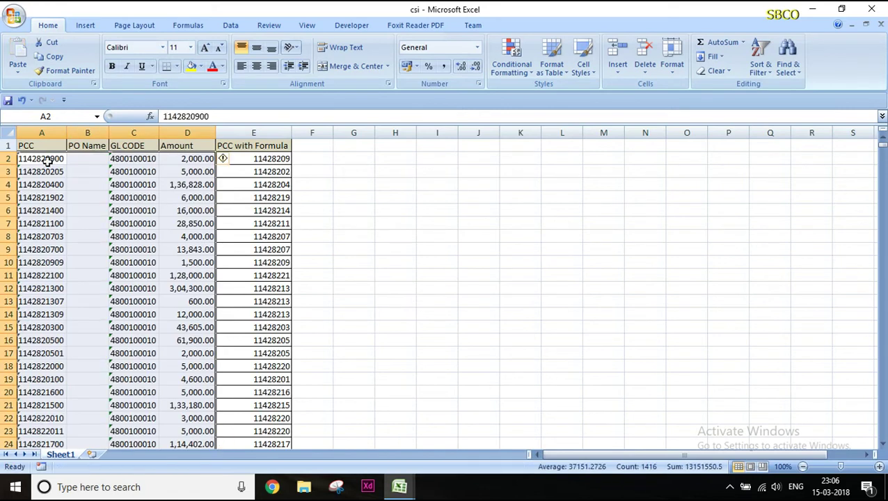
- Switch to the Final workbook and examine the CSI deposit, DF, W/D and interest figures on the RD sheet
left_click(813, 14)
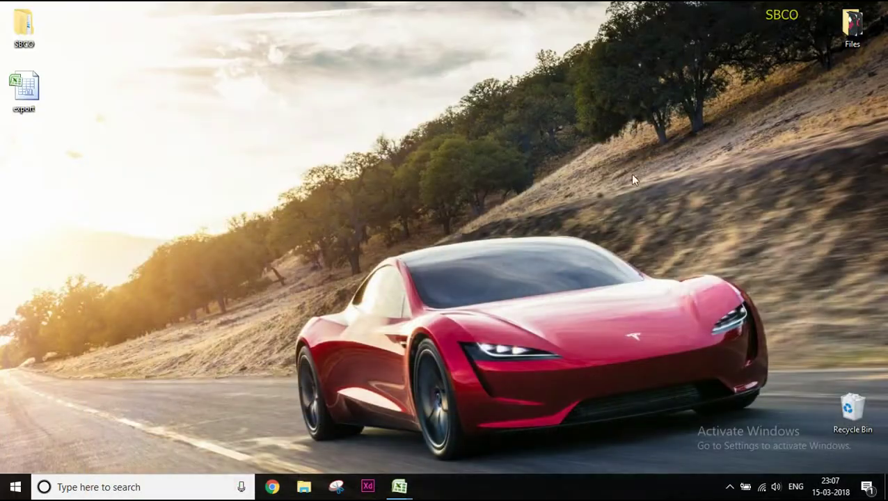
mouse_move(399, 491)
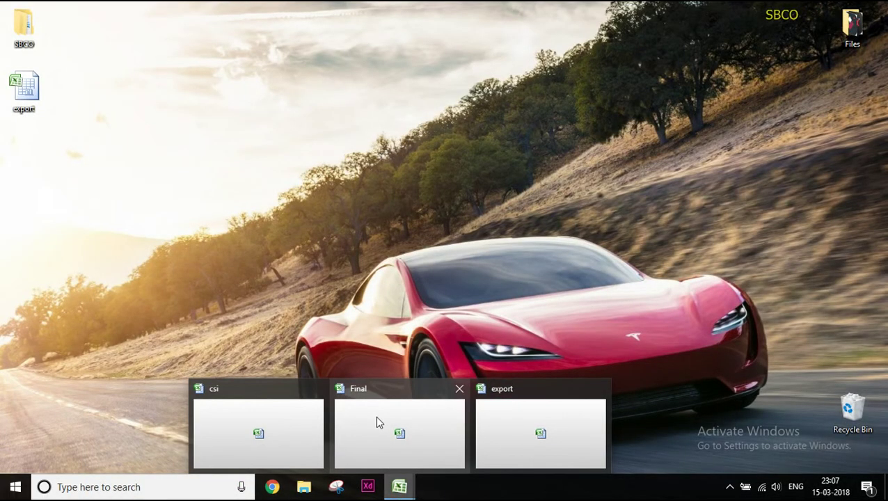
left_click(375, 415)
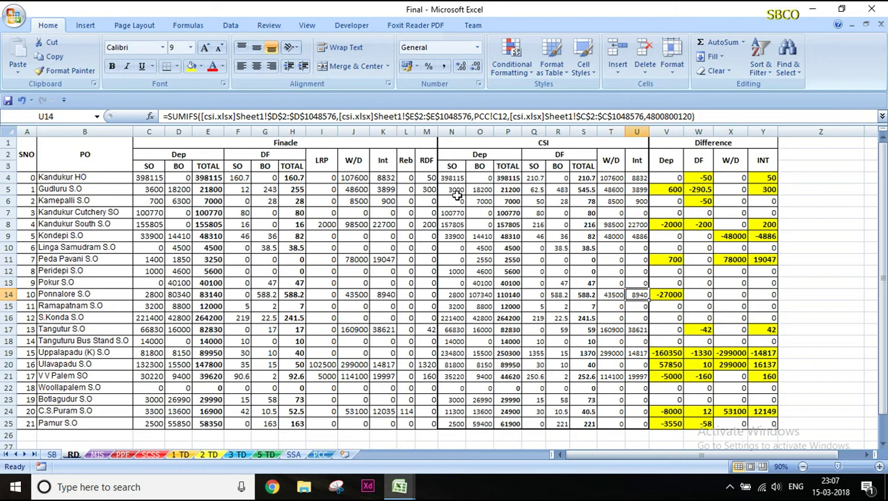
left_click_drag(451, 178, 630, 419)
left_click(268, 306)
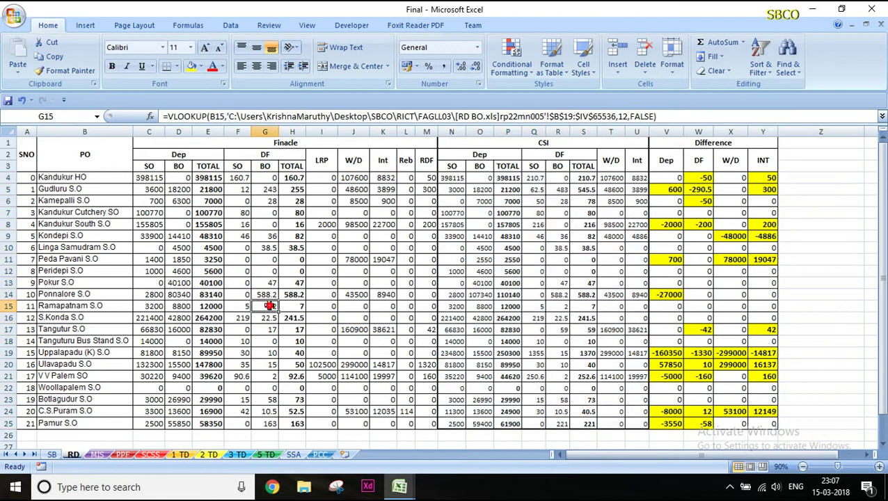
- Look through the SB, MIS, PPF, SCSS and 1, 2, 3 and 5 TD sheets for Finacle and CSI differences
left_click(58, 455)
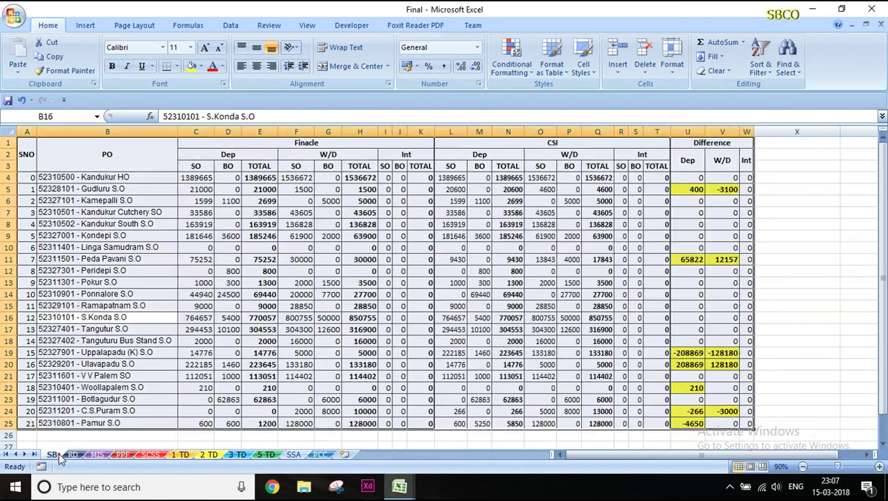
left_click(104, 456)
left_click(124, 455)
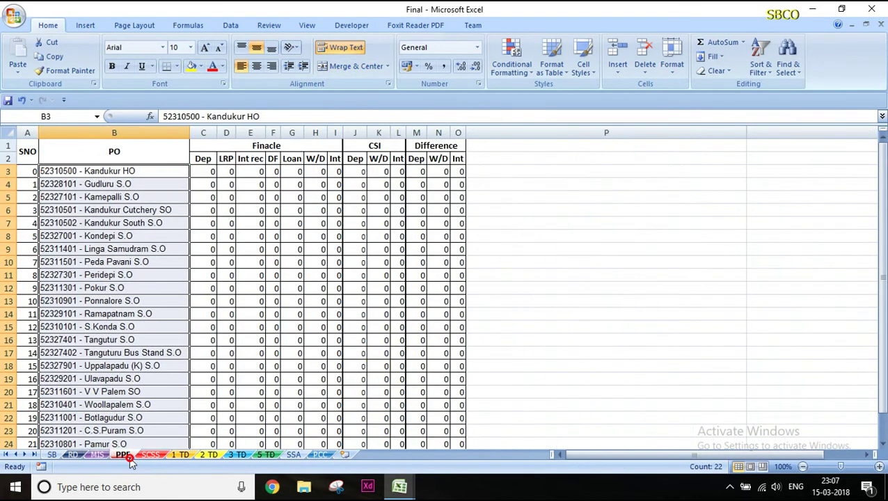
left_click(150, 455)
left_click(180, 456)
left_click(209, 456)
left_click(237, 456)
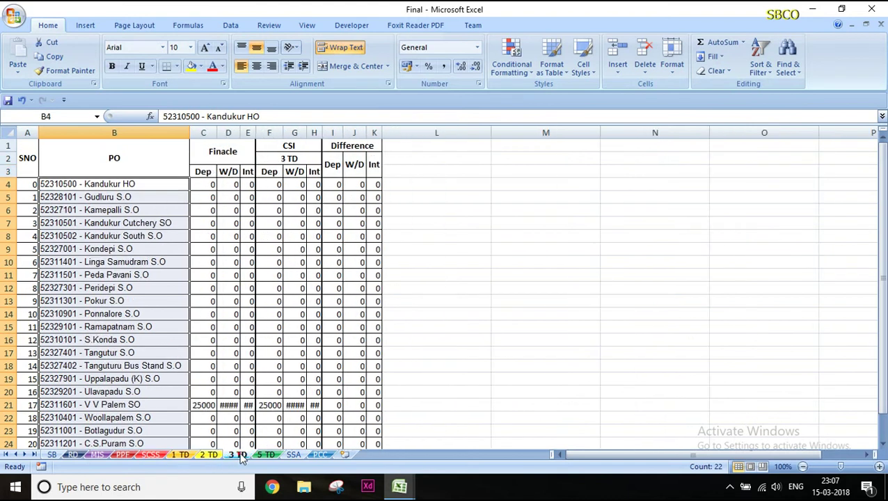
left_click(268, 456)
- Open the SSA sheet and compare the Deposit in CSI column with the Finacle deposit values and their source link
left_click(293, 455)
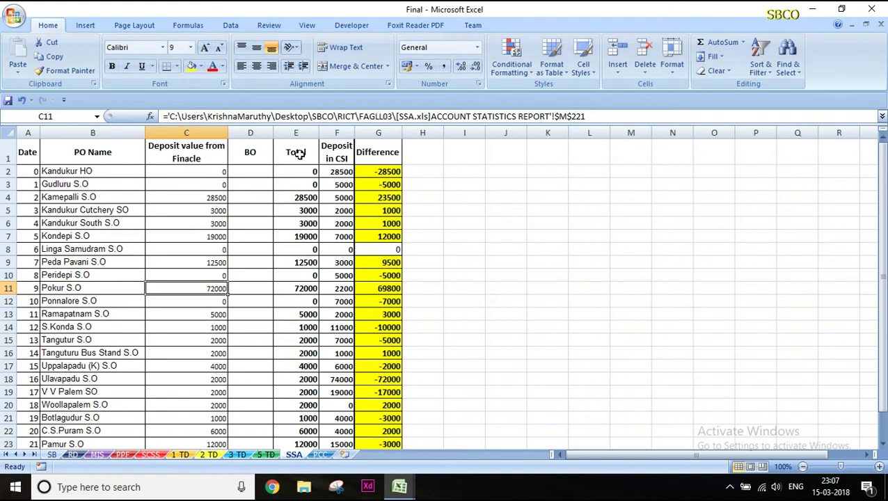
left_click_drag(335, 170, 329, 436)
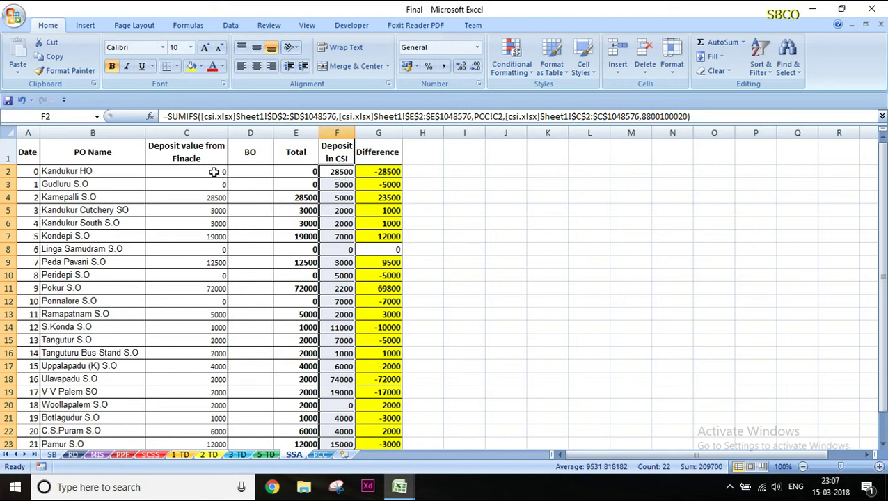
left_click_drag(213, 172, 215, 391)
scroll(265, 220, "up", 1)
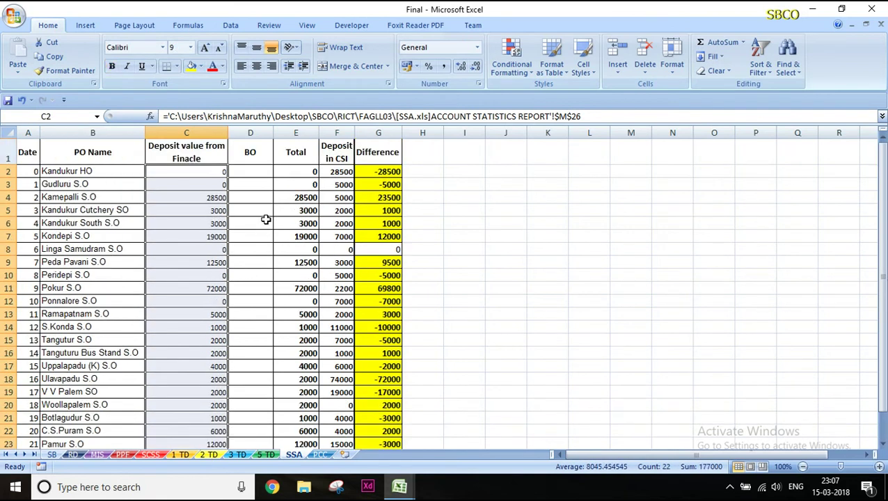
left_click(216, 170)
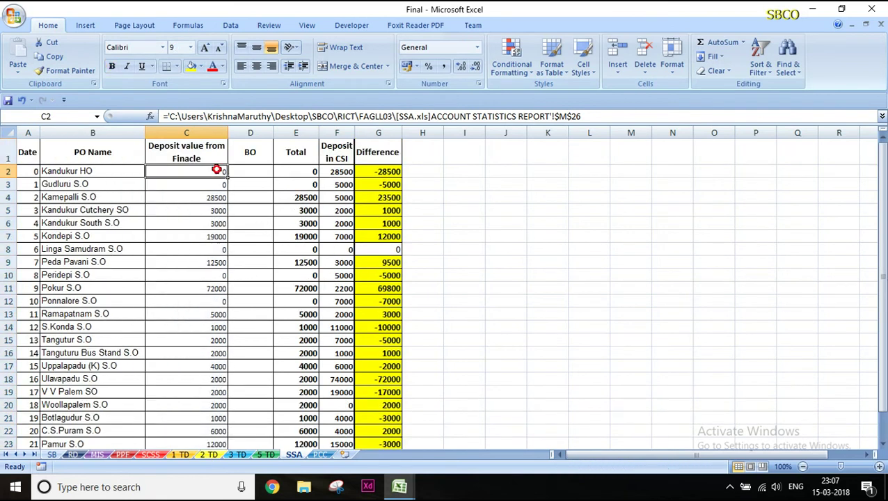
- Switch to the SB sheet and examine the lookup formula behind Ramapatnam S.O's Finacle BO deposit
left_click(53, 455)
left_click(228, 306)
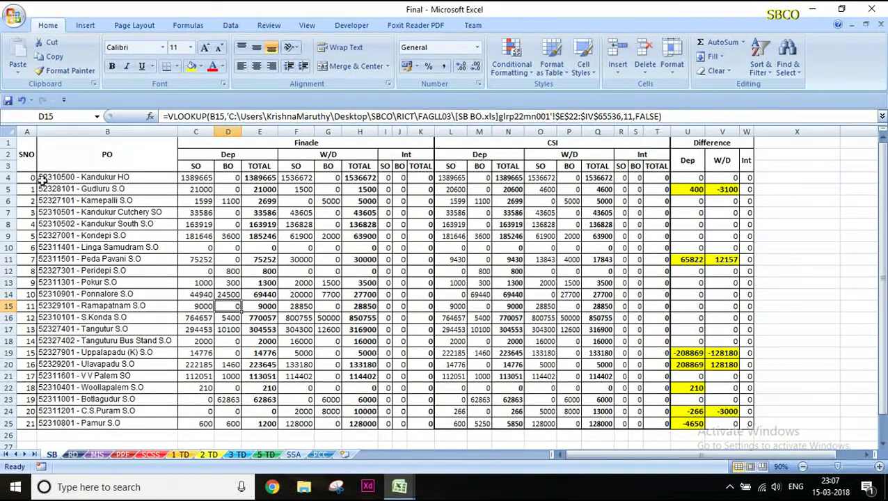
left_click(15, 18)
mouse_move(31, 133)
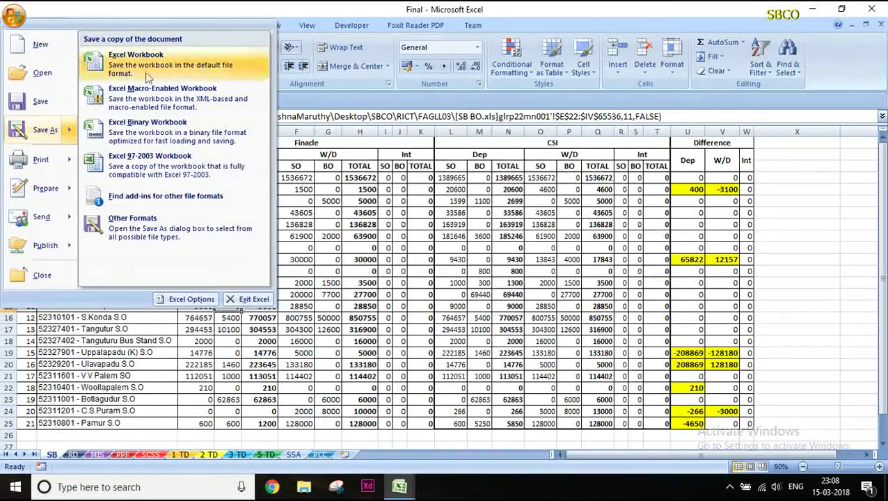
left_click(184, 11)
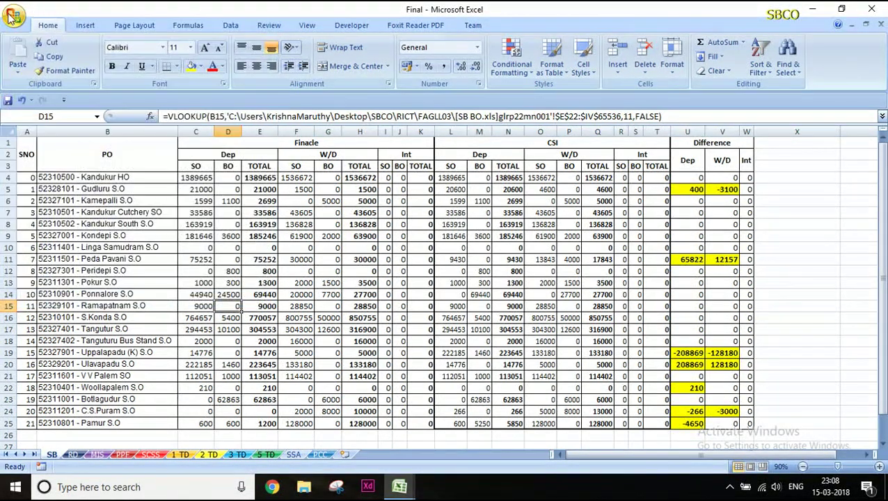
left_click(11, 18)
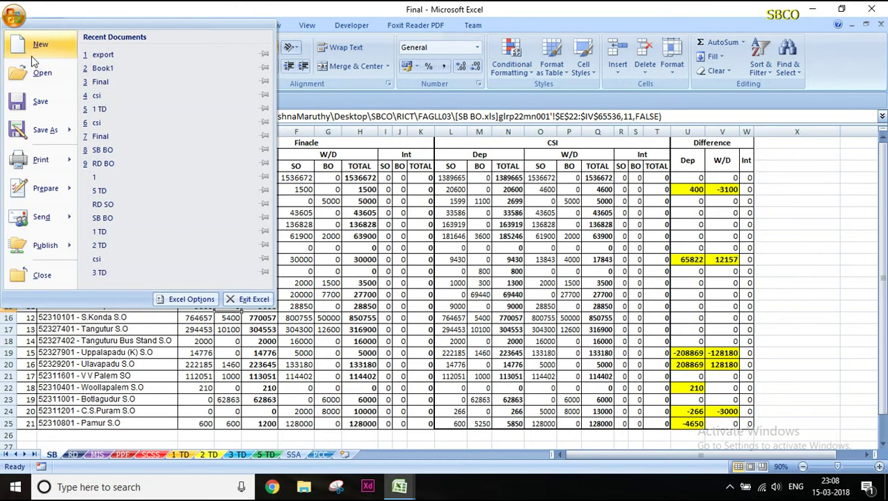
left_click(12, 17)
left_click(12, 17)
left_click(53, 10)
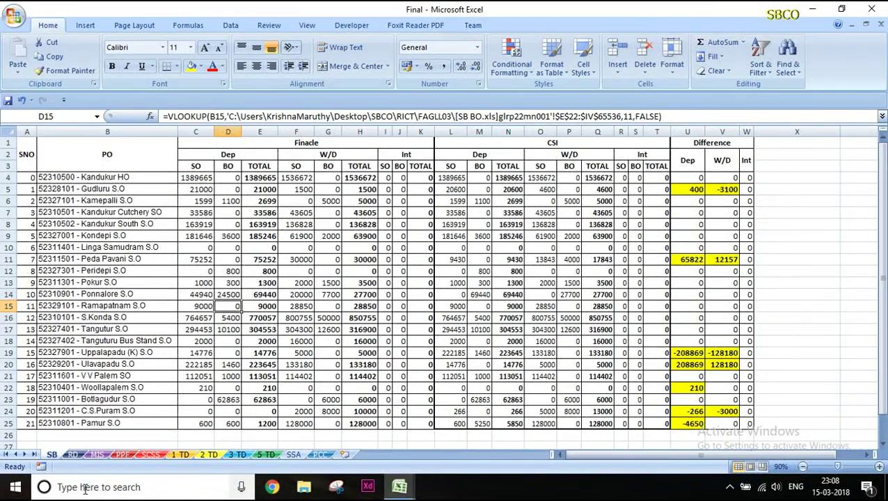
- Start a separate Excel session with a new blank workbook
left_click(15, 490)
scroll(112, 335, "down", 3)
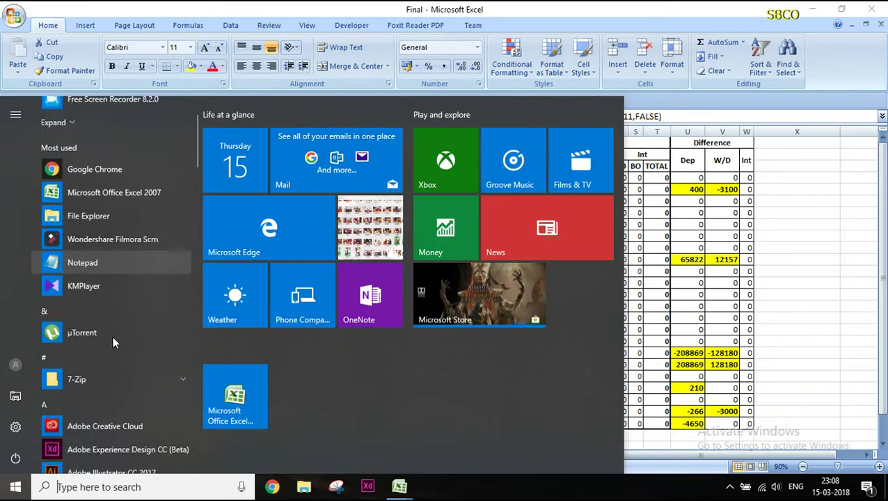
left_click(109, 162)
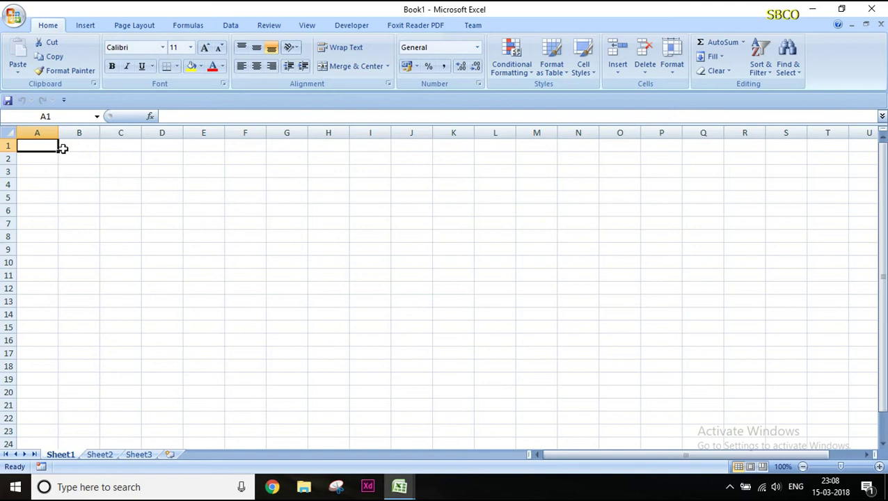
- Return to the Final workbook and copy the entire table on the SB sheet
left_click(400, 487)
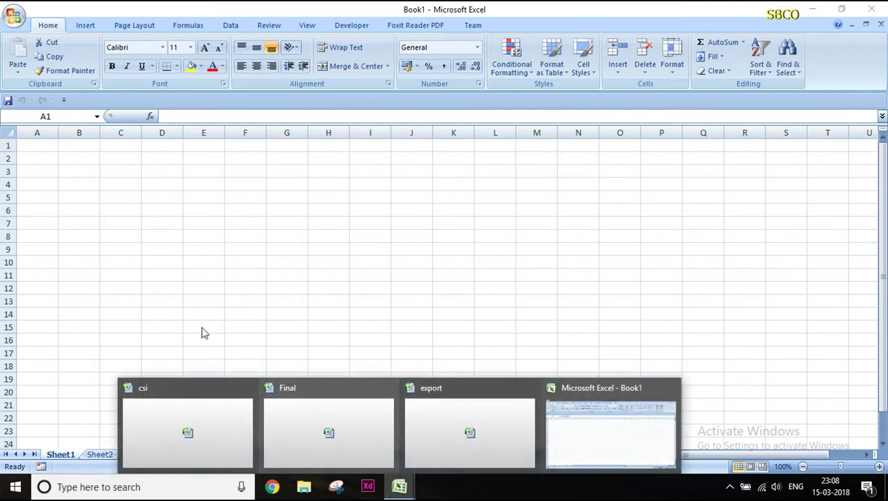
left_click(356, 413)
left_click(115, 226)
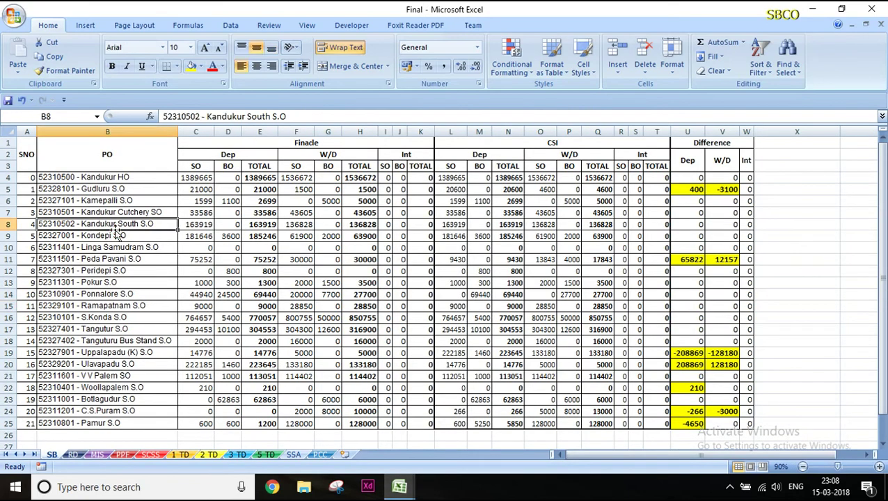
key("ctrl+a")
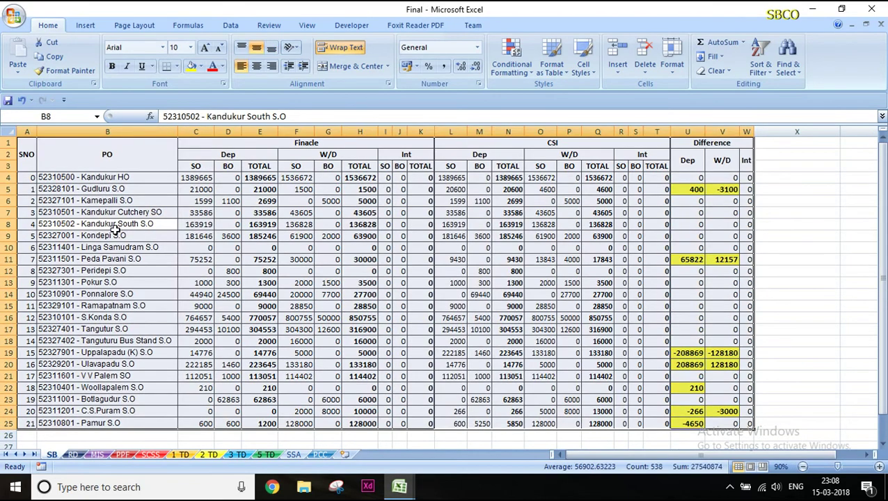
key("ctrl+c")
- Paste the SB table at A1 of Book1's Sheet1 and fit all column widths and row heights to the contents
left_click(396, 487)
left_click(590, 428)
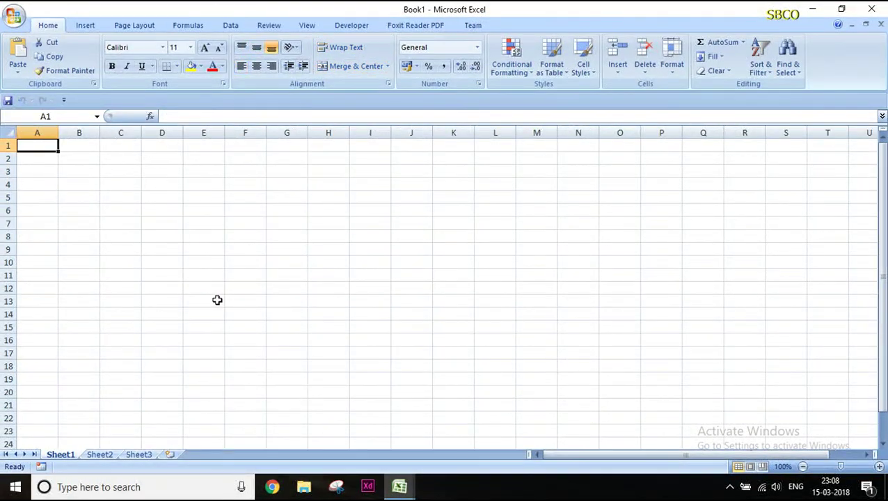
key("ctrl+v")
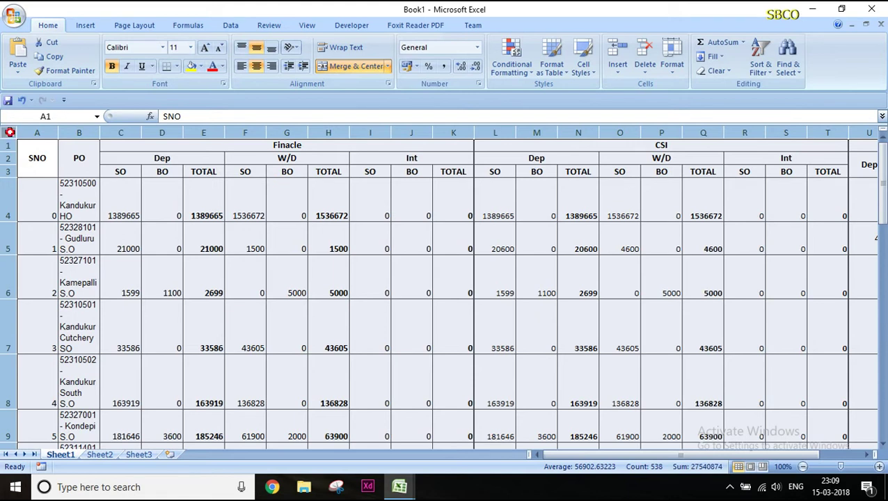
left_click_drag(58, 133, 181, 138)
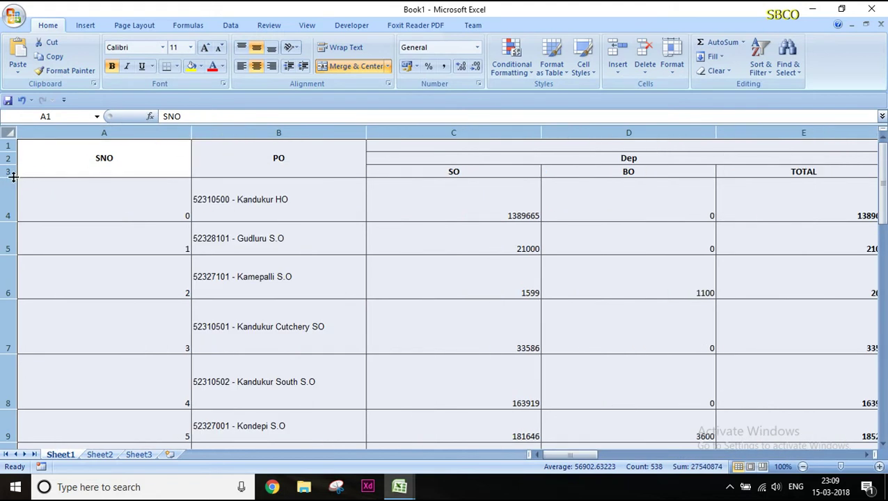
left_click_drag(13, 177, 11, 178)
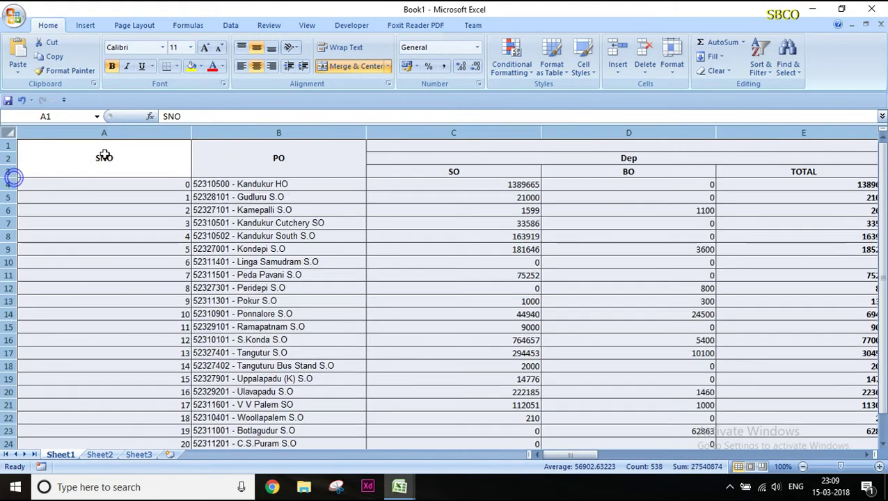
double_click(192, 134)
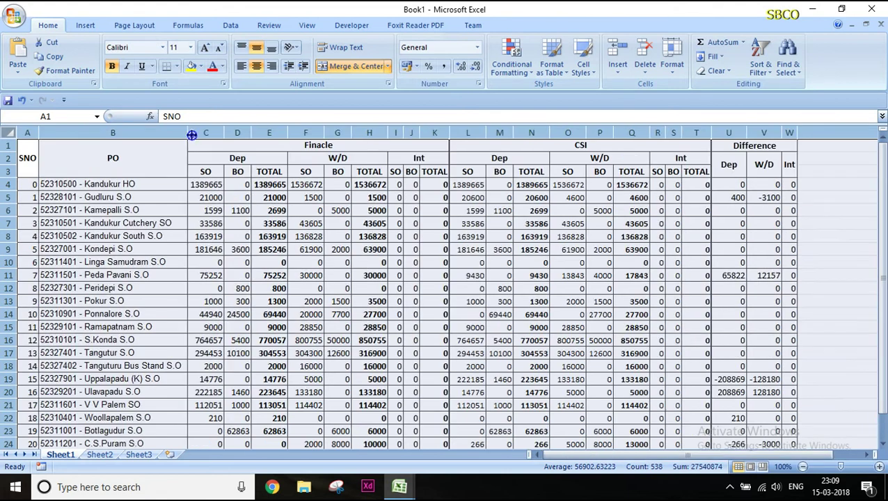
- Activate Sheet2 in Book1 and copy the entire table from the RD sheet of the Final workbook
left_click(97, 456)
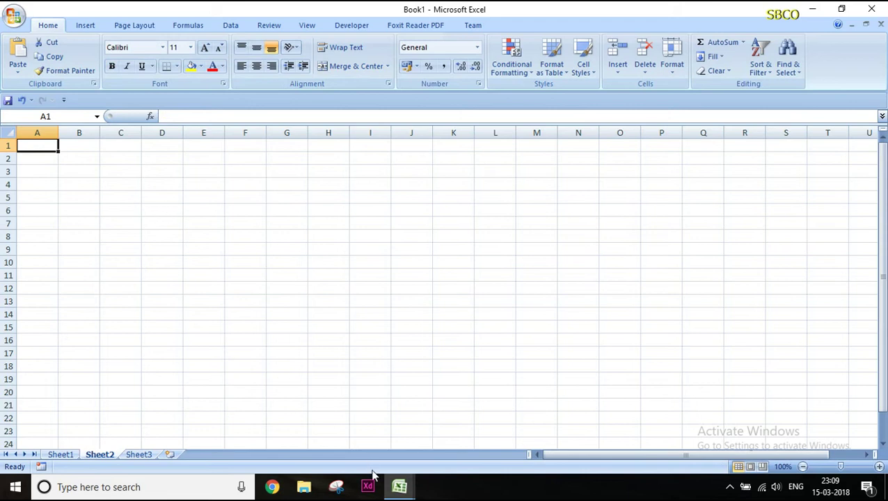
mouse_move(386, 492)
left_click(297, 454)
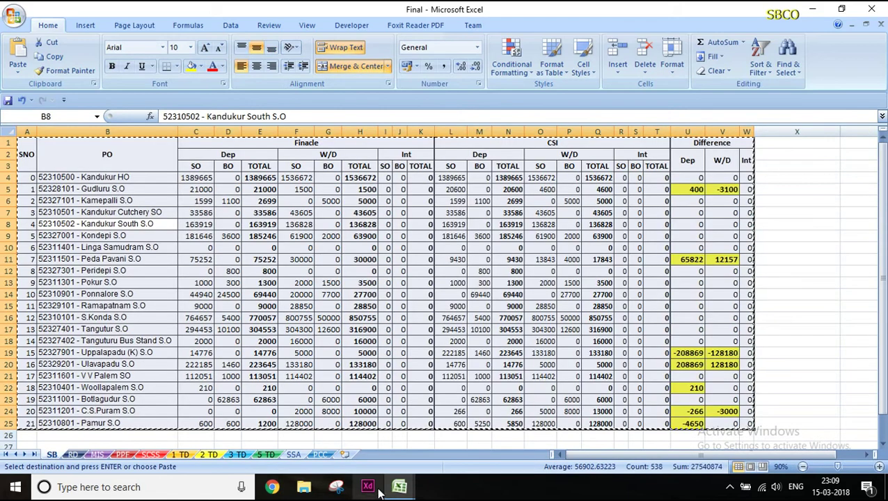
left_click(73, 454)
left_click(77, 341)
key("ctrl+a")
key("ctrl+c")
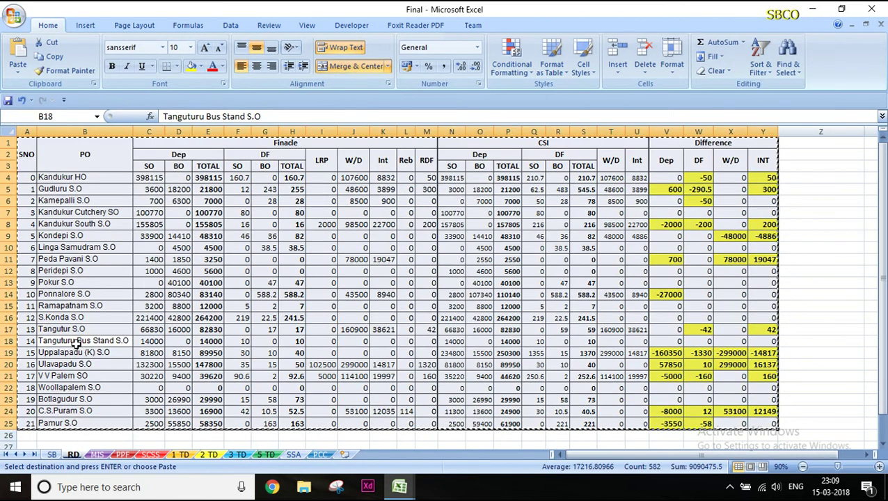
- Paste the RD table at A1 of Book1's Sheet2 and fit all column widths and row heights to the contents
left_click(399, 487)
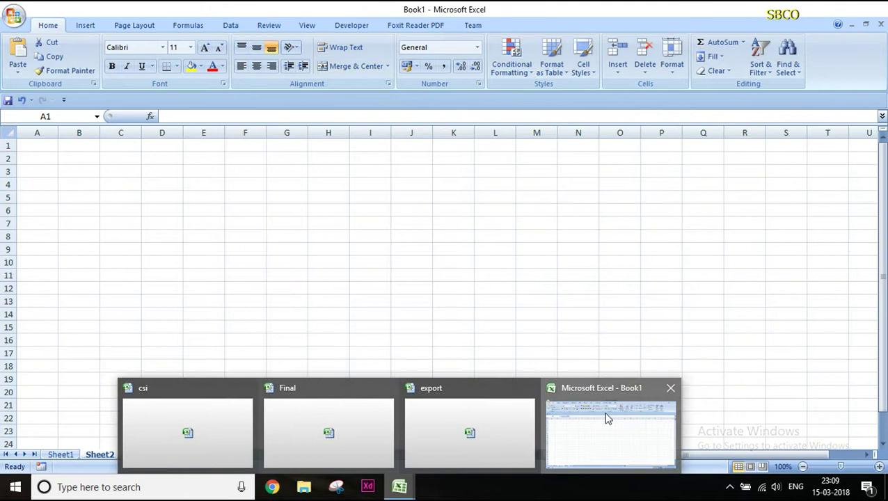
left_click(605, 415)
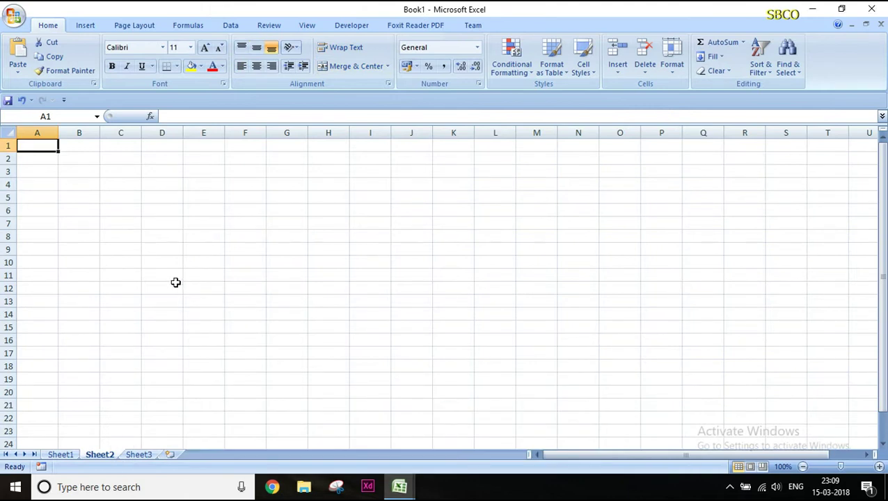
key("ctrl+v")
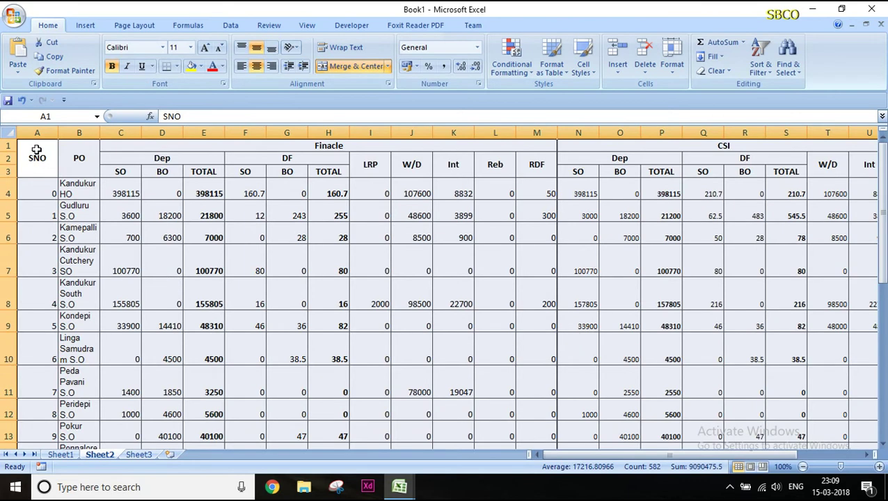
left_click(11, 132)
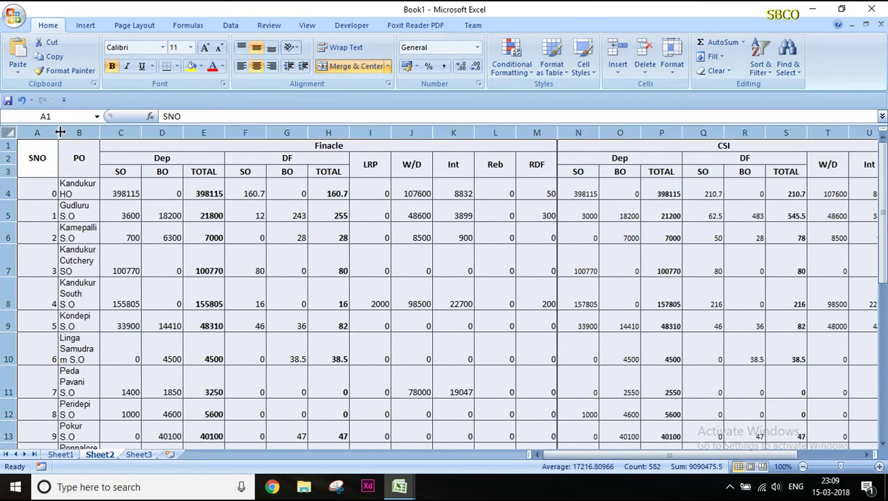
left_click_drag(58, 132, 202, 137)
double_click(12, 178)
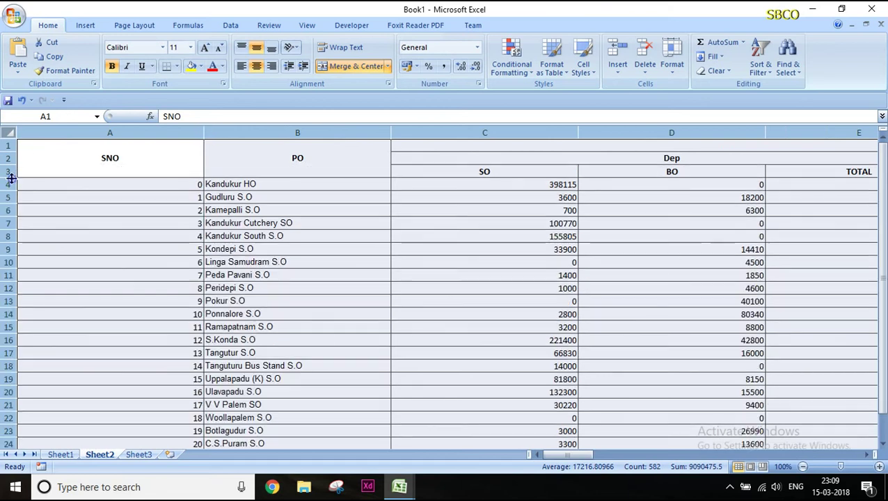
double_click(204, 133)
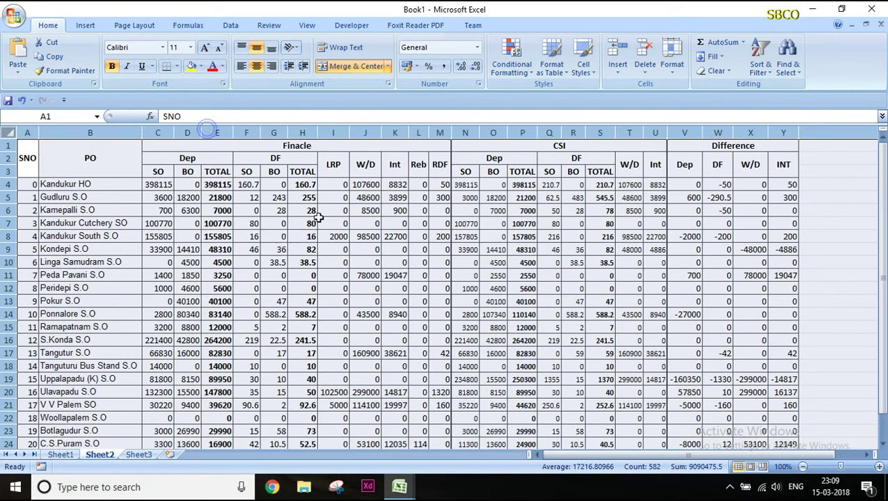
left_click(306, 299)
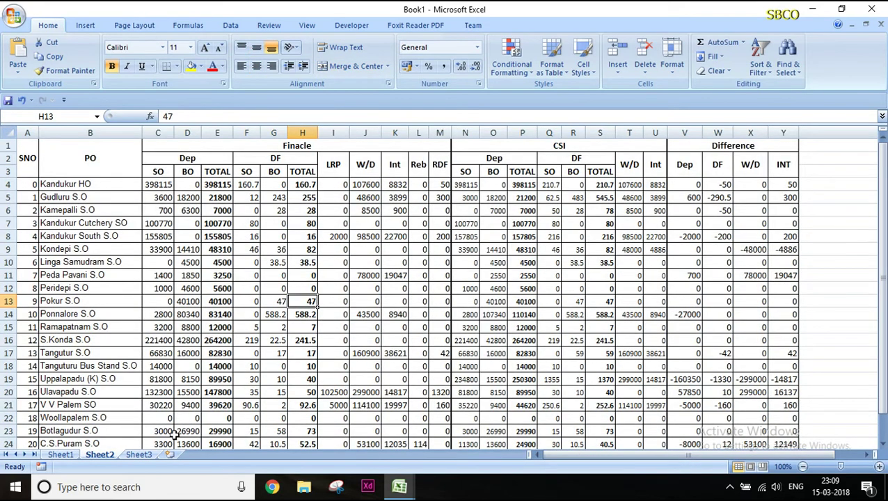
- Add three blank worksheets after Sheet3 in Book1
left_click(139, 455)
left_click(169, 455)
left_click(208, 454)
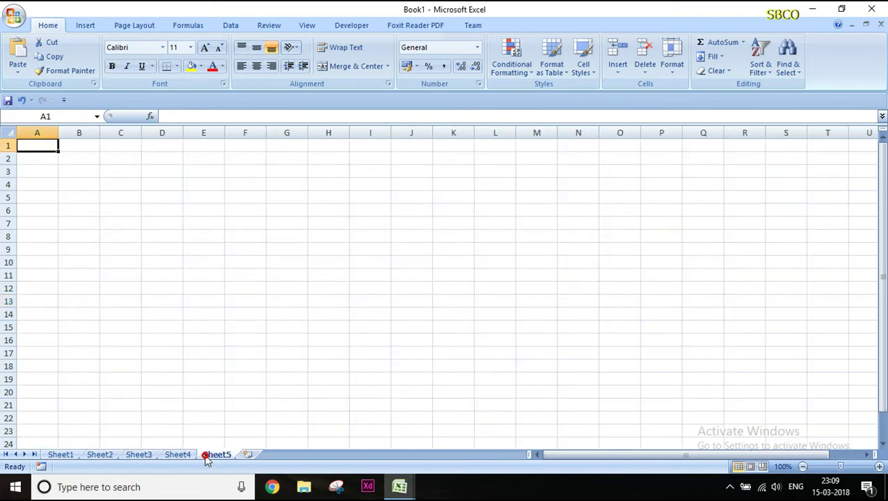
left_click(246, 455)
left_click(187, 456)
left_click(216, 454)
left_click(255, 455)
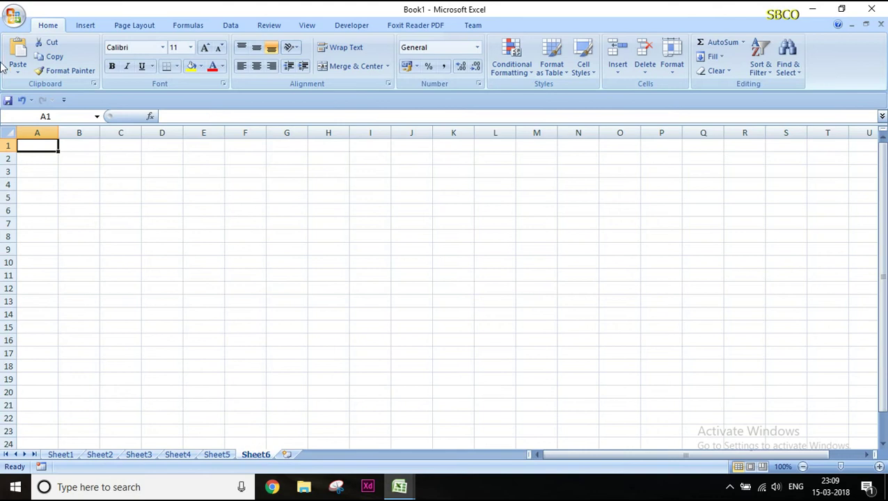
- Save the new workbook on the Desktop as Book1 in Excel Workbook format and close it
left_click(13, 15)
left_click(39, 110)
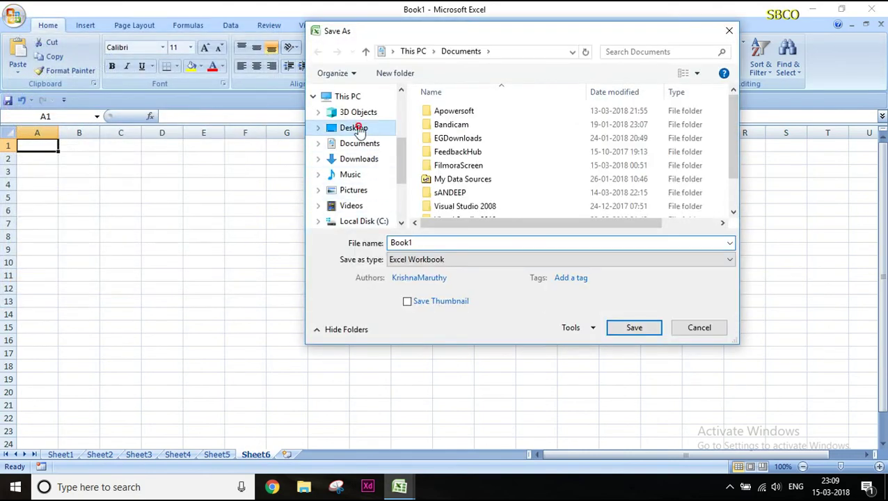
left_click(348, 127)
left_click(617, 331)
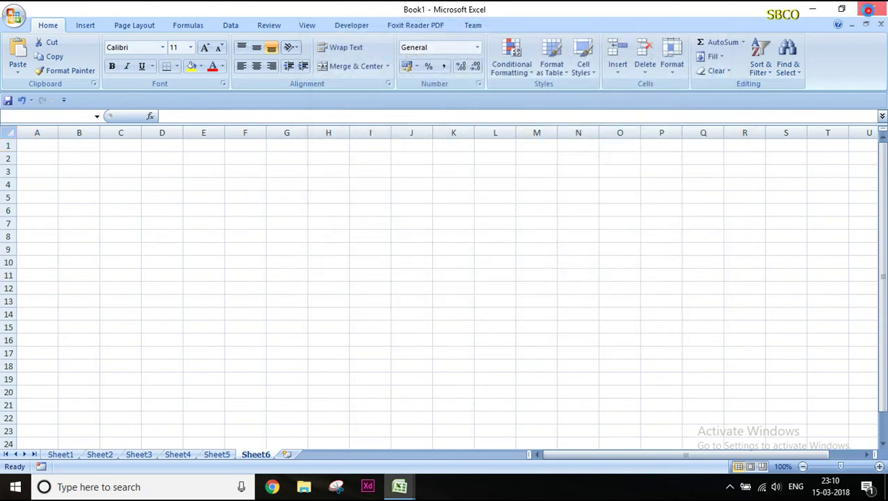
left_click(871, 13)
- End copy mode on the RD sheet of Final and close the workbook, saving its changes
left_click(454, 331)
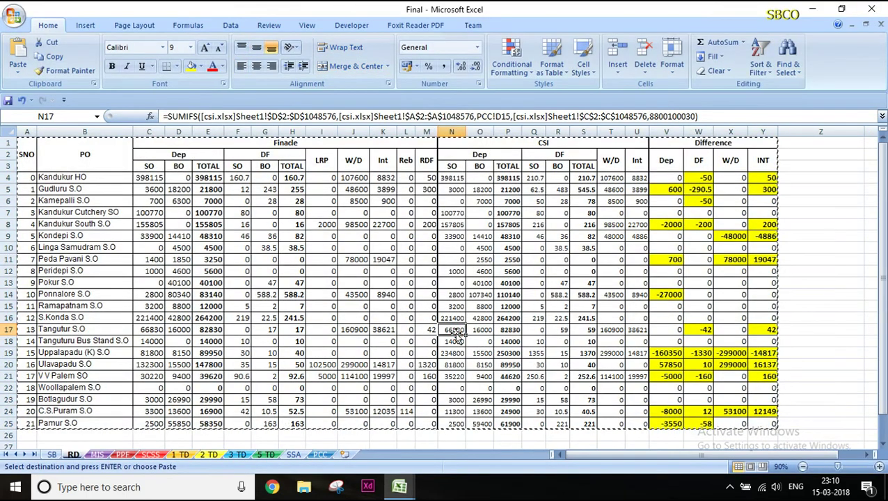
key("Escape")
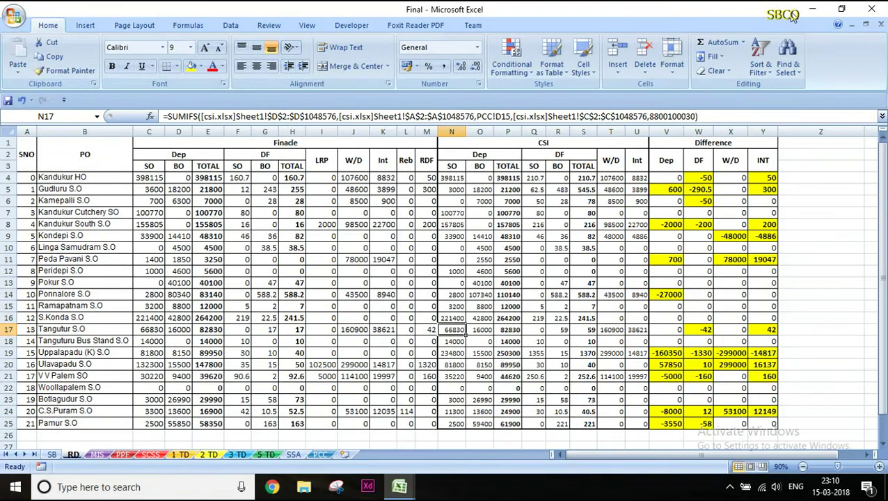
left_click(869, 11)
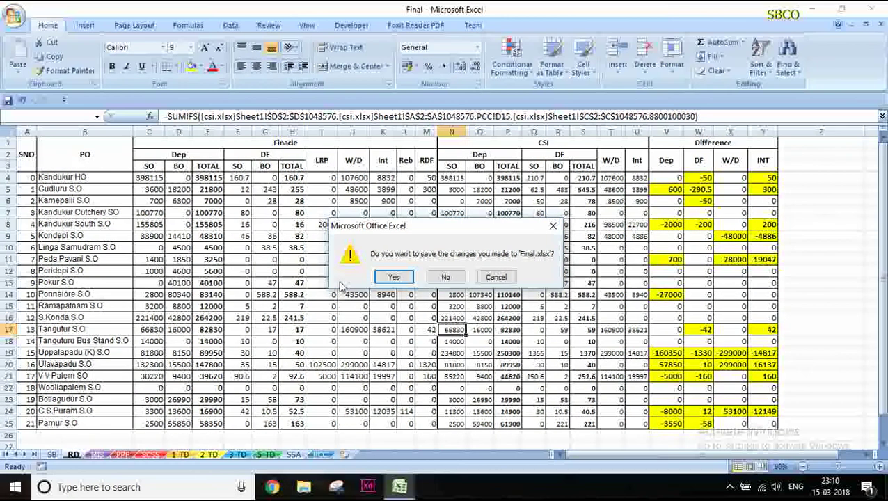
left_click(394, 277)
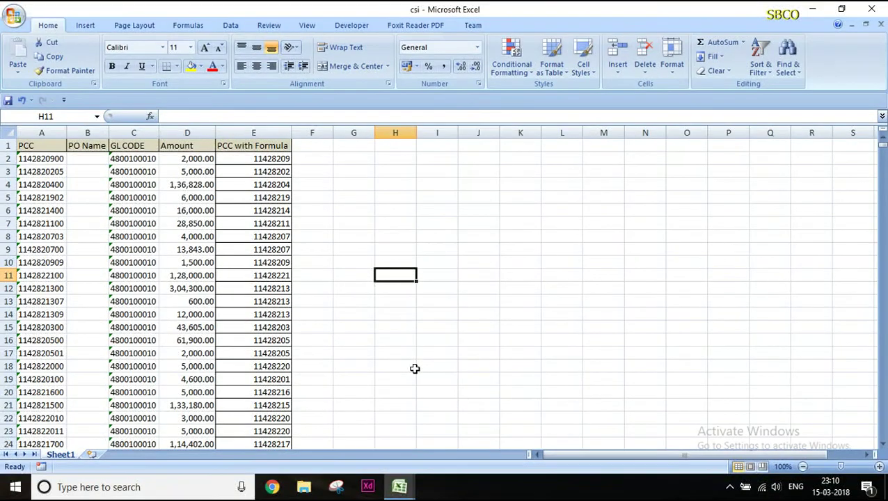
- Close the csi and export workbooks and refresh the desktop
left_click(870, 10)
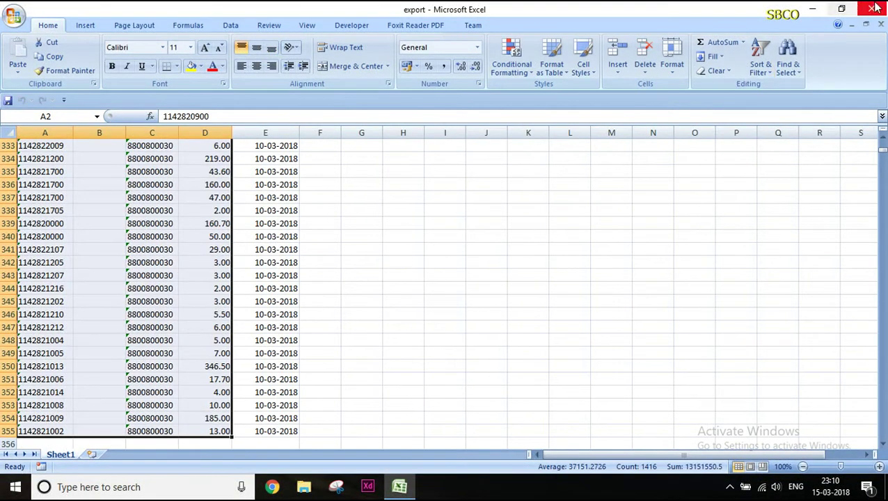
left_click(870, 10)
right_click(420, 102)
left_click(453, 140)
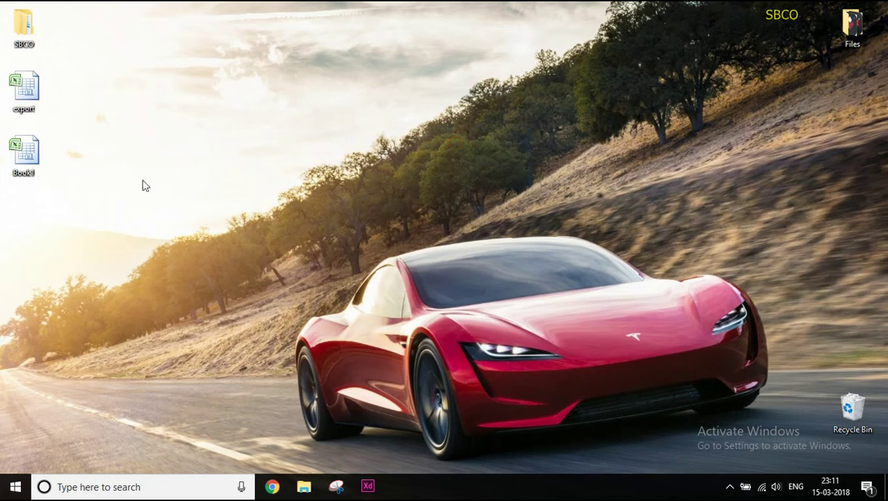
- Open the FAGLL03 folder inside SBCO and RICT and maximize its window
double_click(24, 25)
double_click(311, 213)
double_click(314, 201)
left_click(839, 63)
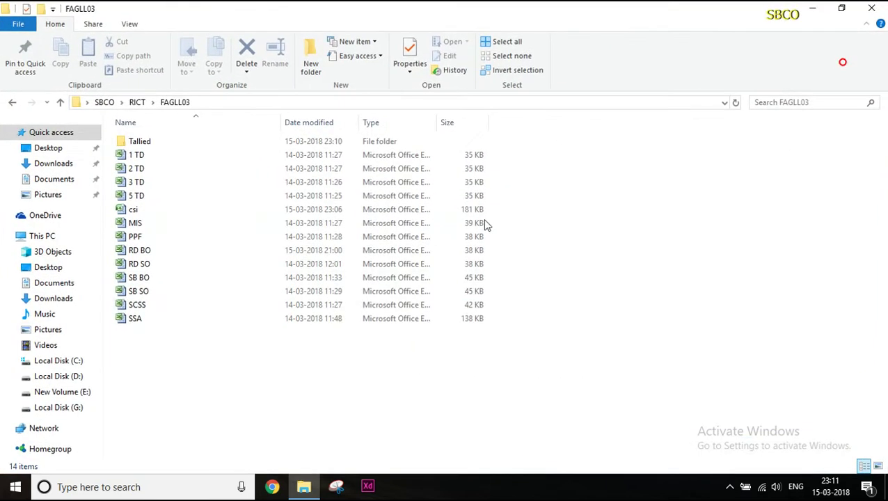
right_click(317, 345)
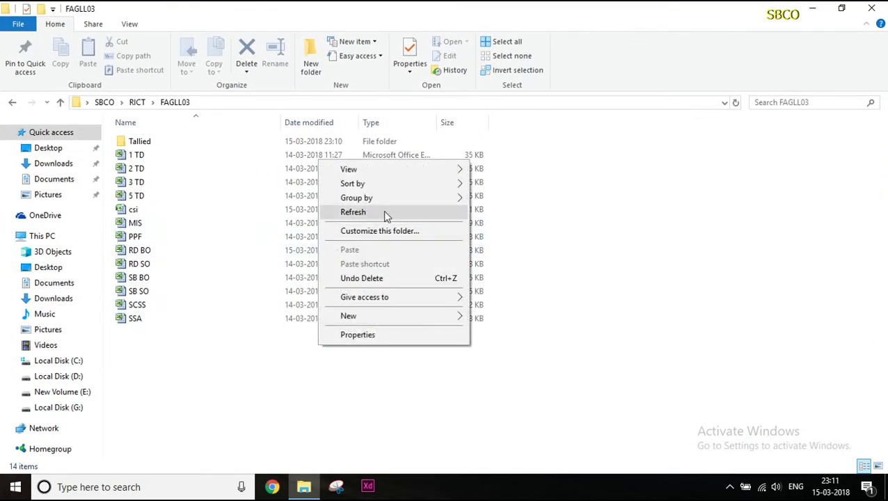
left_click(384, 212)
right_click(379, 363)
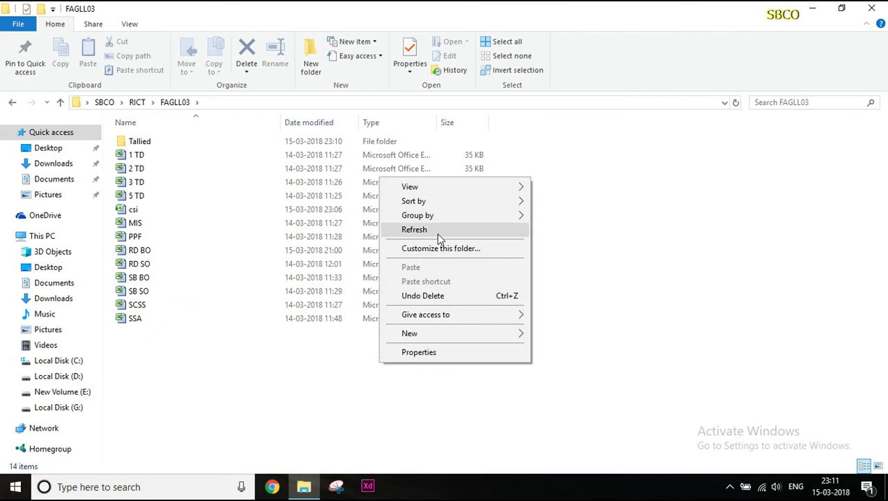
left_click(437, 233)
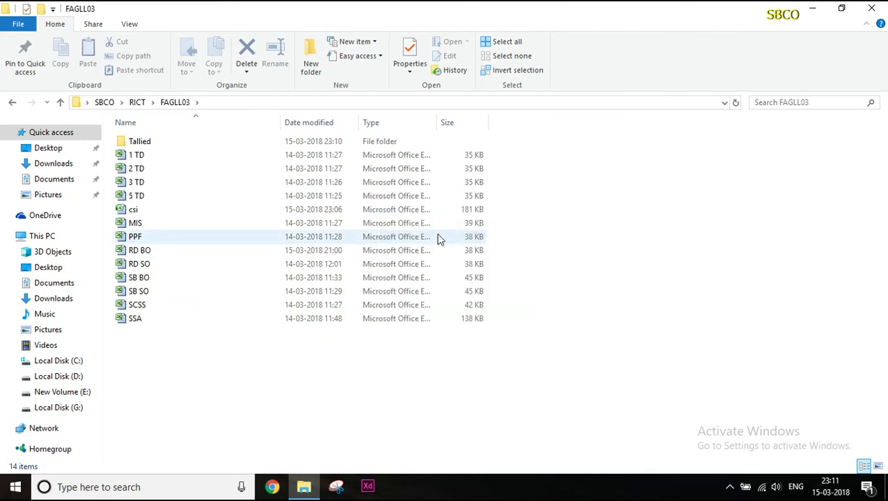
right_click(648, 213)
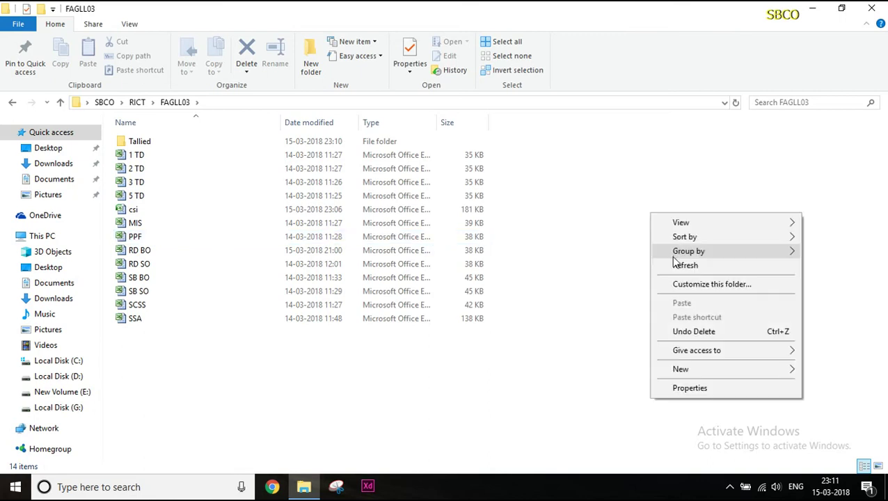
left_click(679, 267)
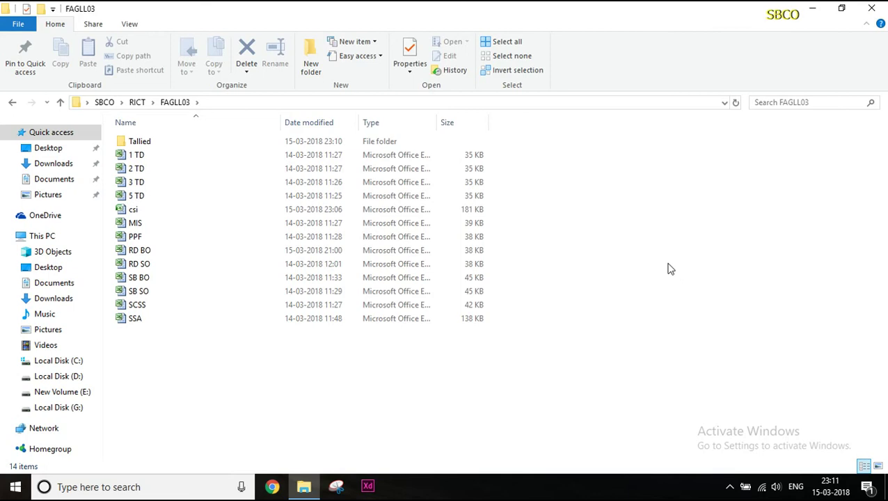
left_click_drag(156, 365, 188, 152)
left_click_drag(160, 364, 222, 151)
left_click_drag(170, 409, 242, 159)
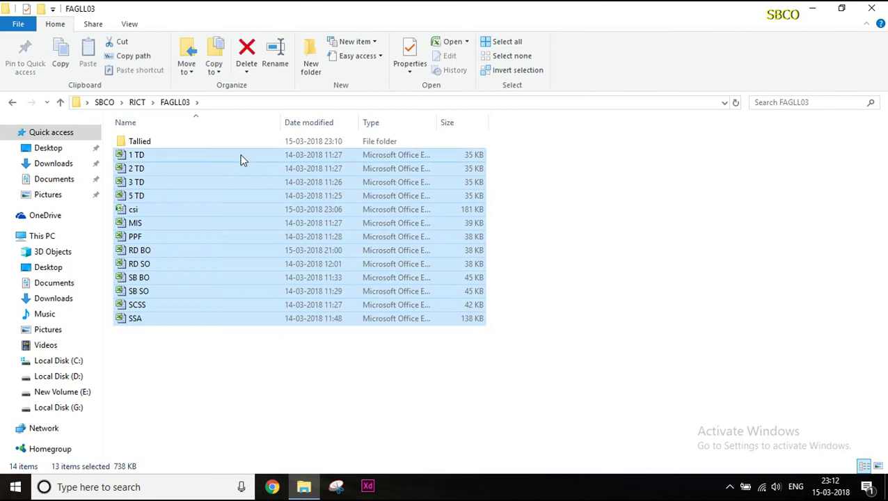
left_click(176, 378)
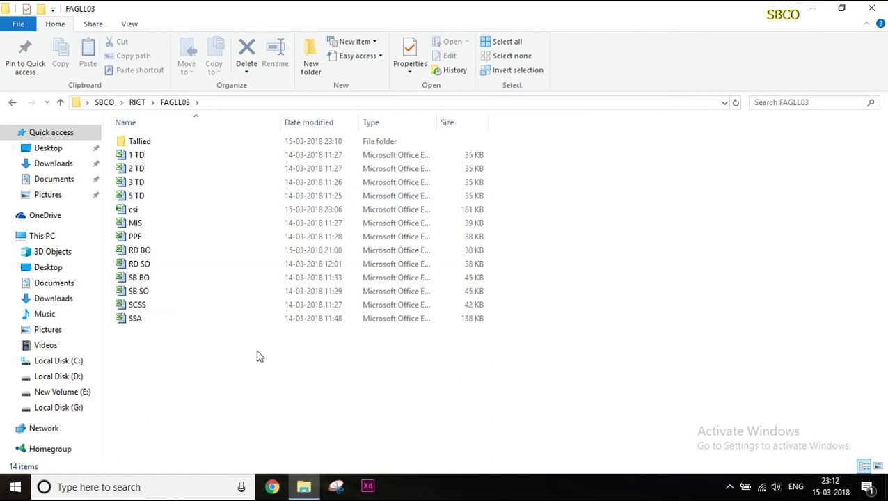
right_click(206, 392)
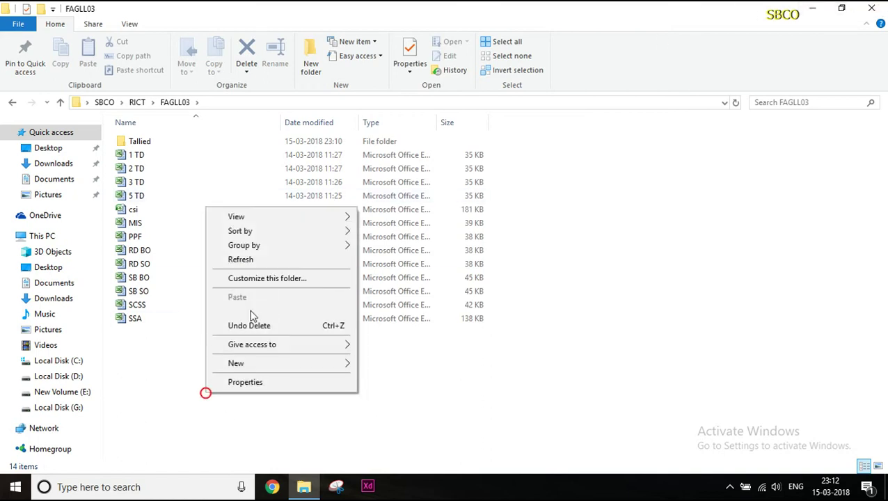
left_click(274, 256)
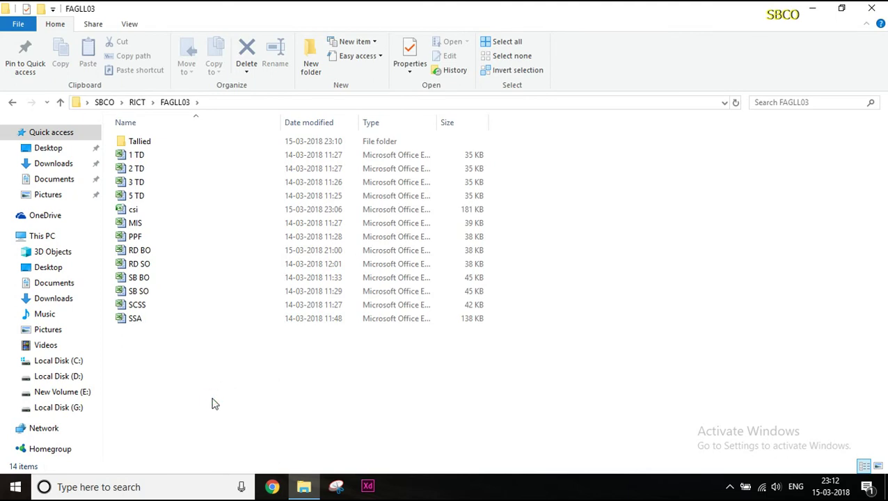
- Dock the FAGLL03 window to the right half of the screen and open the export workbook from the desktop
left_click(159, 208)
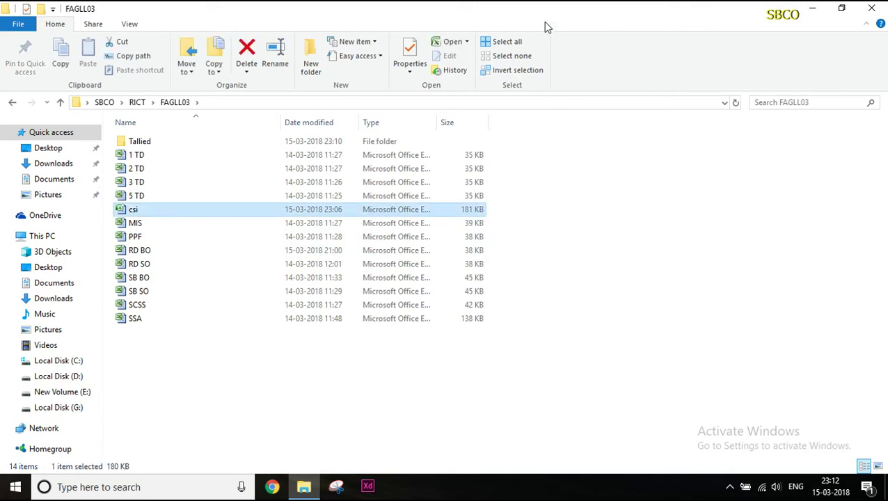
key("super+Right")
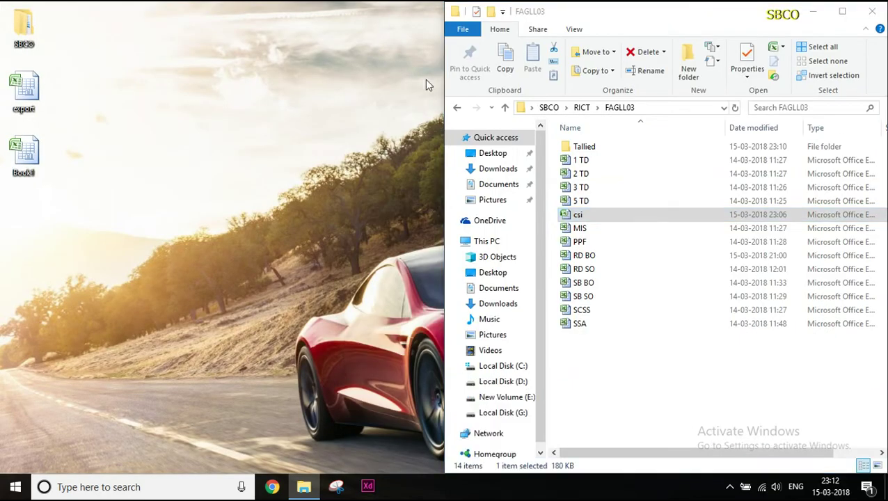
left_click(28, 93)
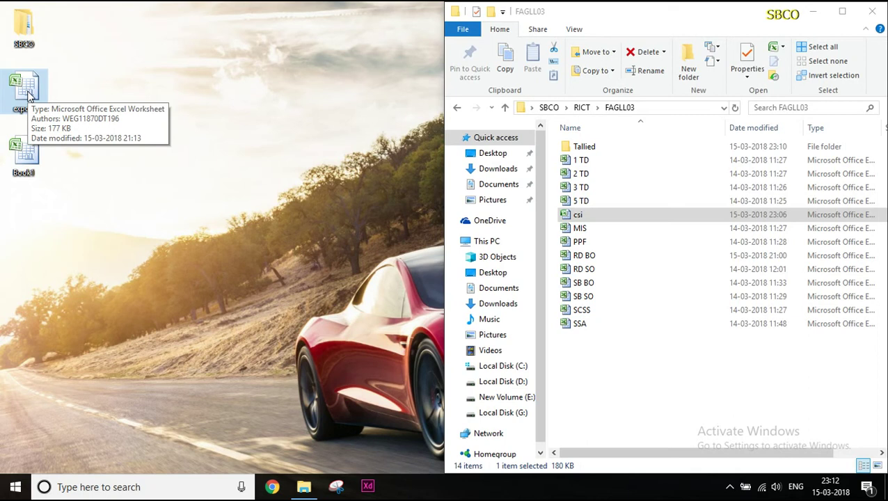
double_click(28, 93)
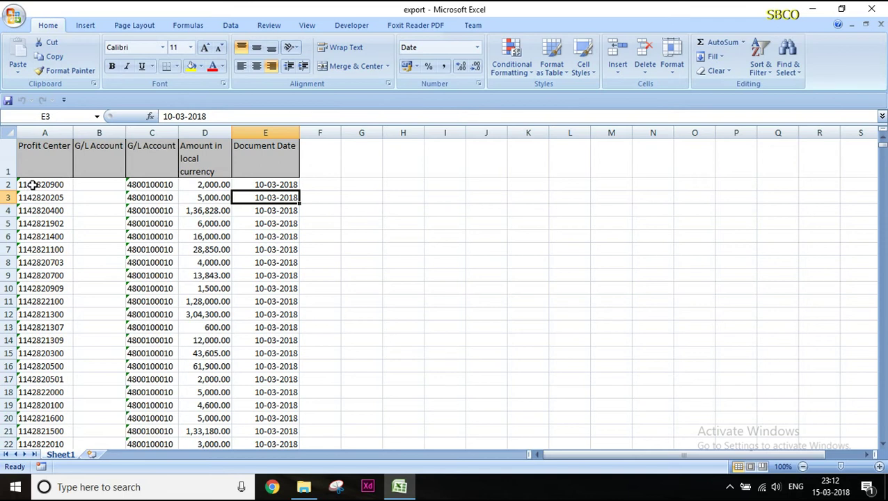
- Copy the first twelve data rows, A2:D13, of the export sheet and minimize the workbook
left_click_drag(32, 184, 187, 324)
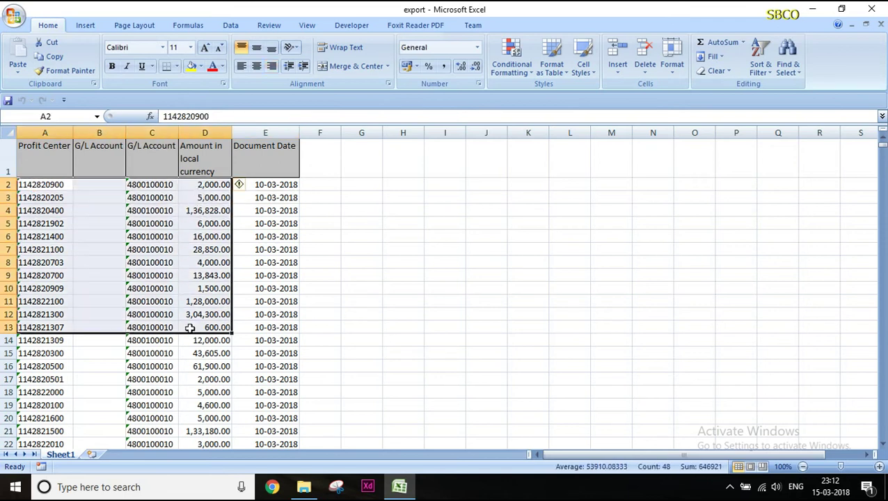
right_click(108, 237)
left_click(167, 260)
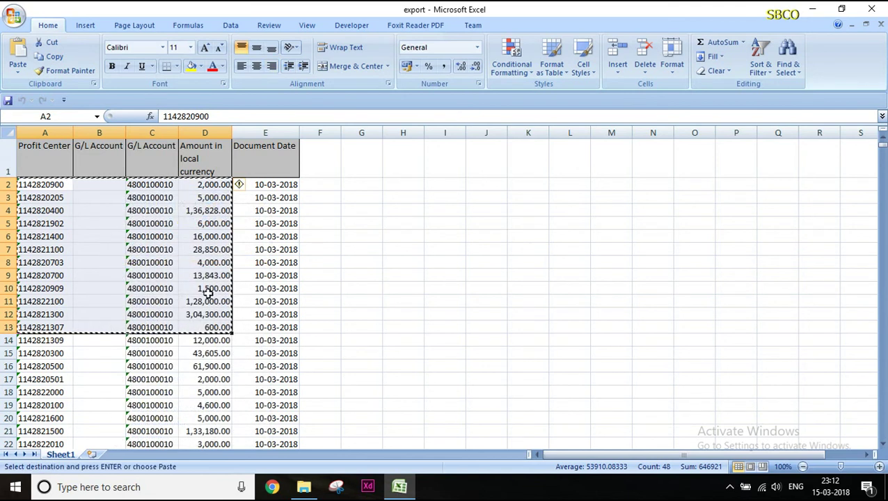
left_click(399, 486)
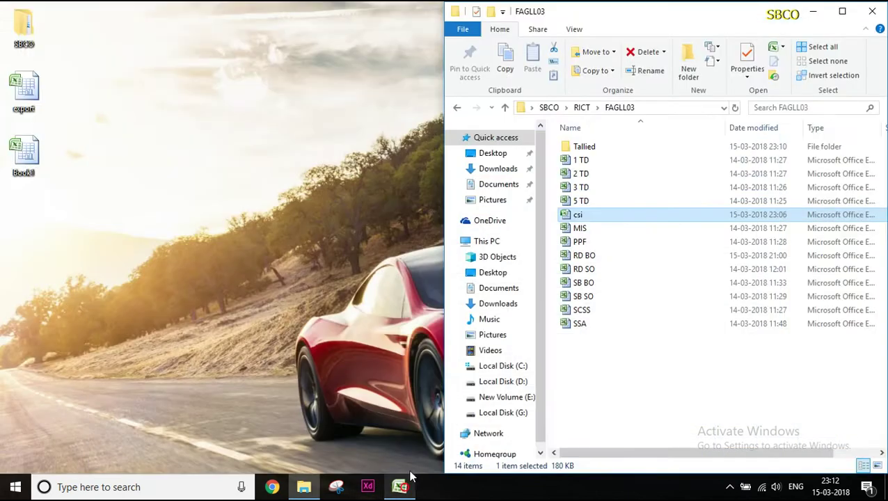
- Open the csi workbook and clear the old PCC, GL code and amount data in A2:D355
double_click(578, 217)
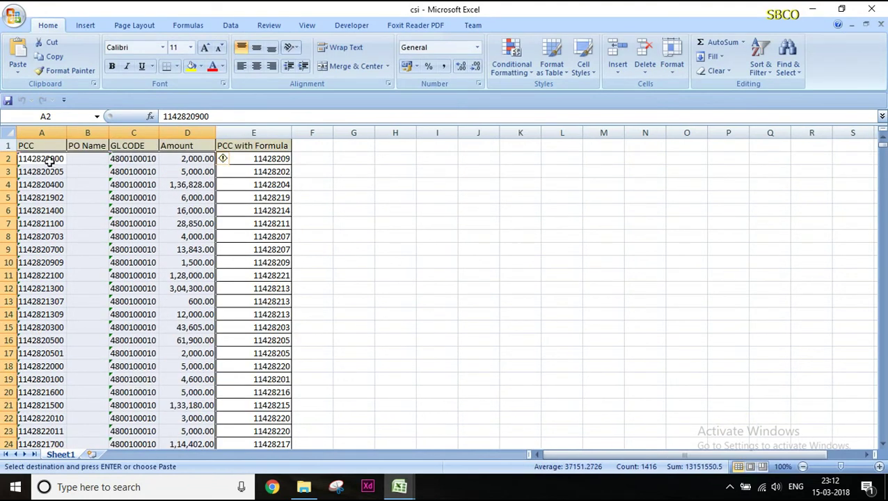
left_click(139, 211)
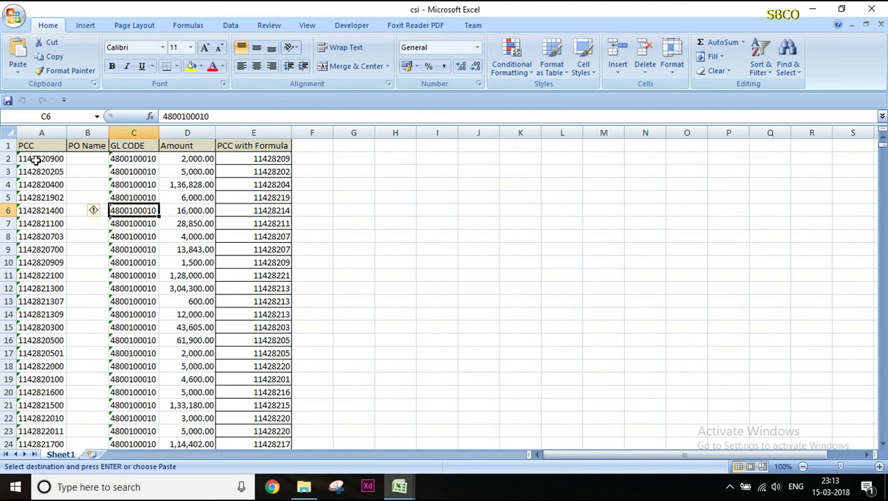
left_click_drag(36, 160, 178, 160)
left_click(178, 160)
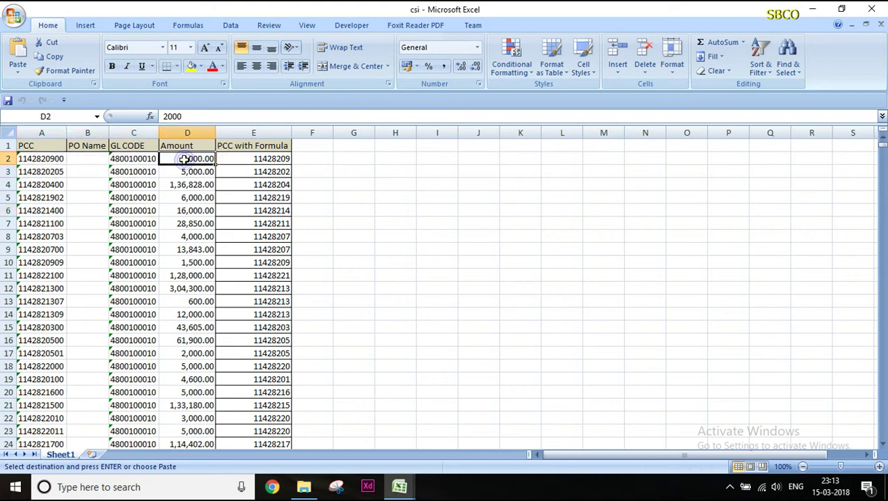
left_click(43, 159)
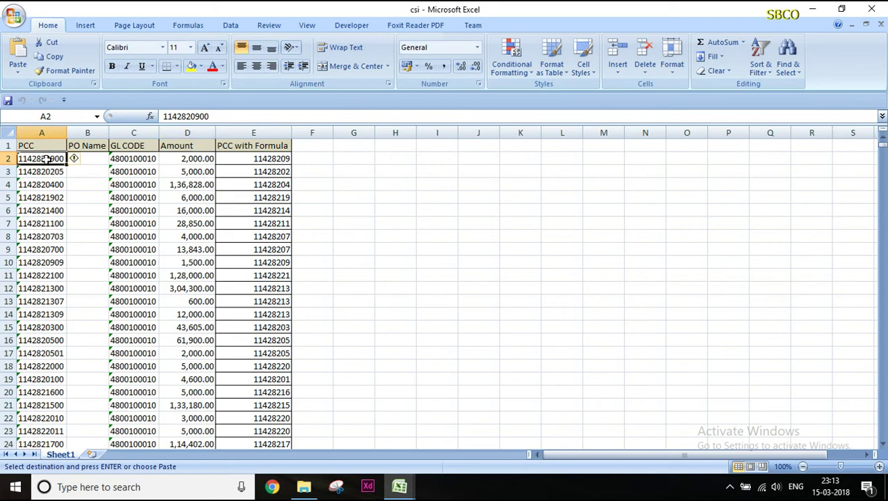
left_click_drag(43, 159, 175, 164)
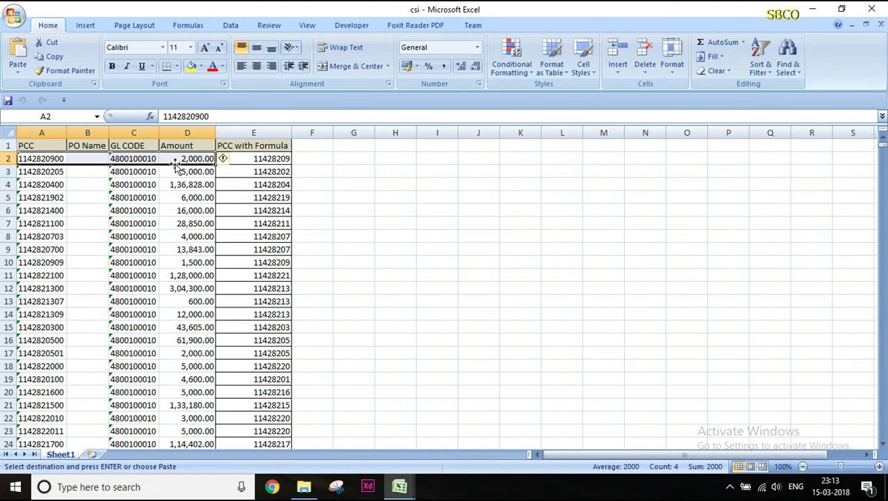
key("ctrl+shift+Down")
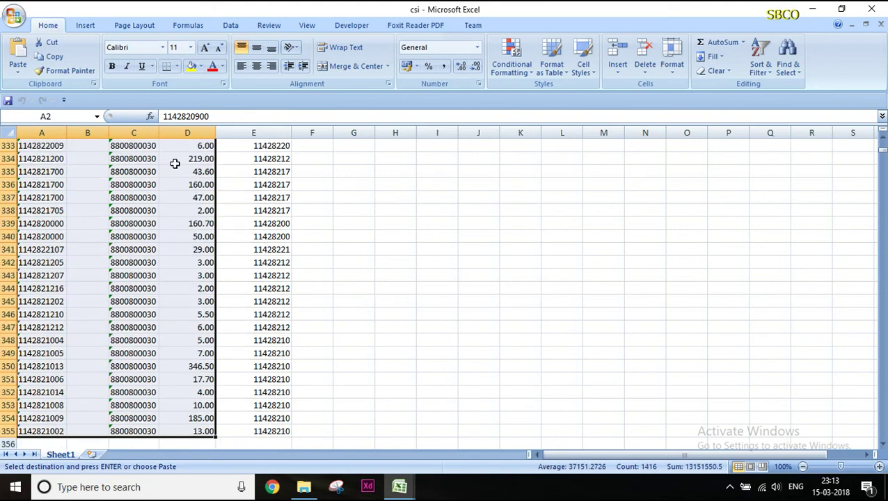
key("Delete")
left_click(46, 161)
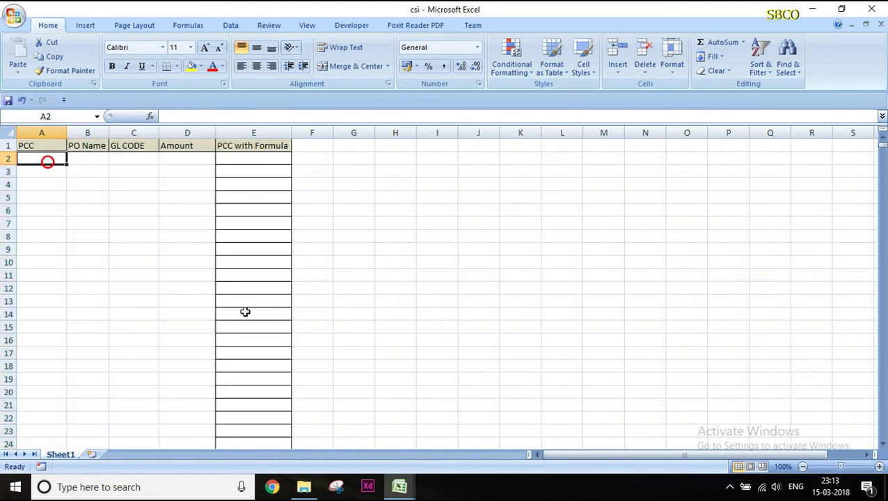
- Copy A2:D13 from export again and paste it into csi starting at cell A2
mouse_move(398, 487)
left_click(342, 431)
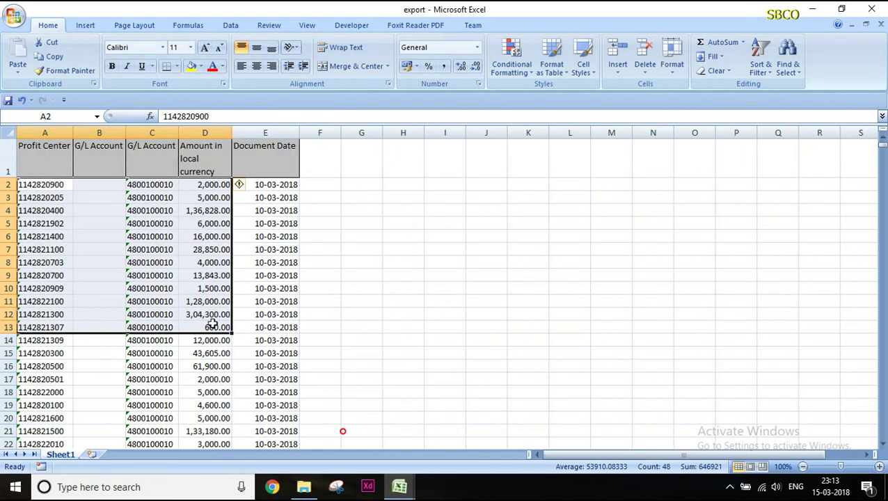
right_click(99, 205)
left_click(162, 229)
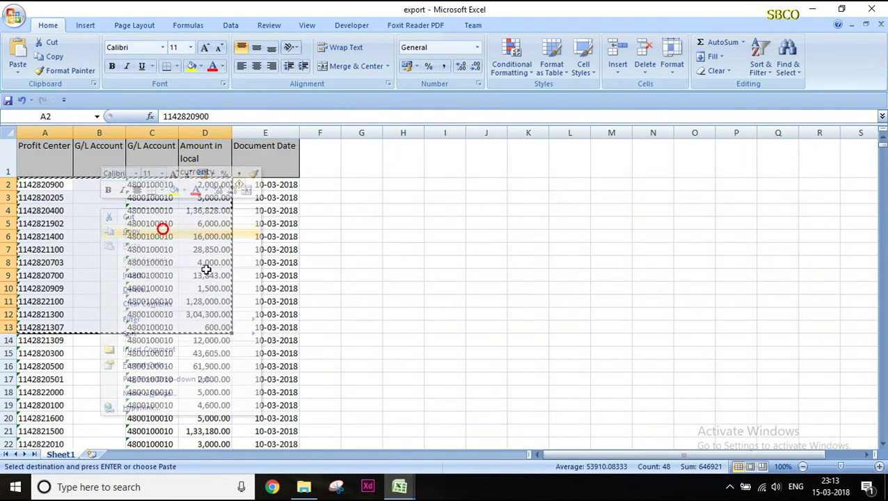
mouse_move(399, 487)
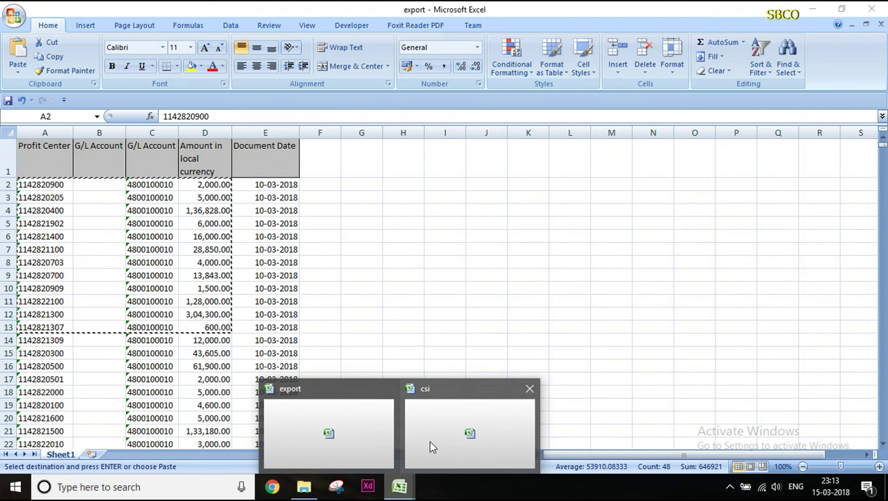
left_click(430, 447)
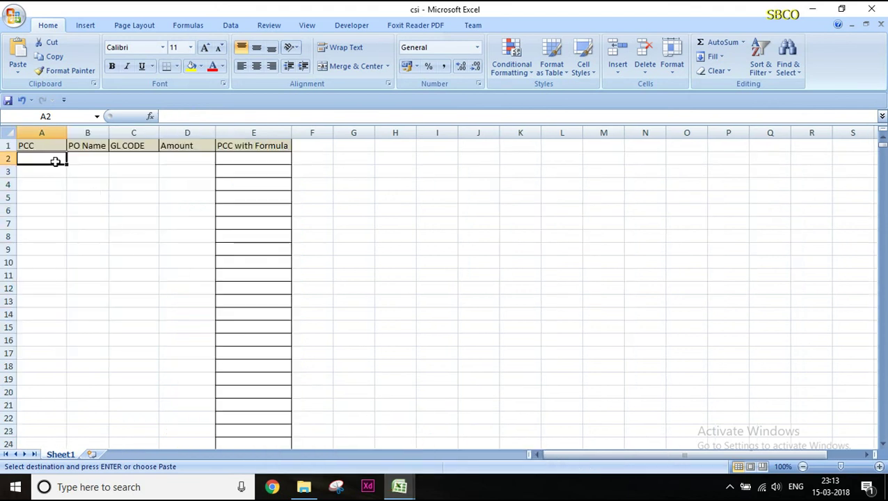
key("ctrl+v")
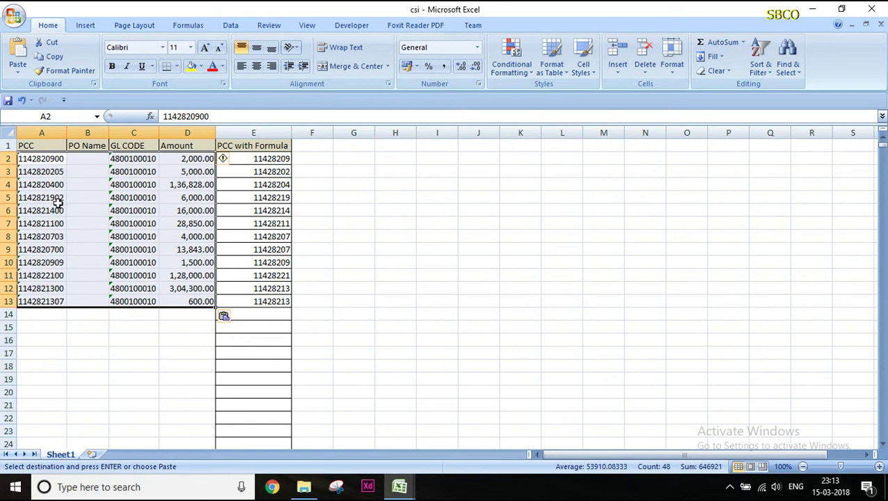
- Save the csi workbook with the pasted rows and minimize it
left_click(186, 223)
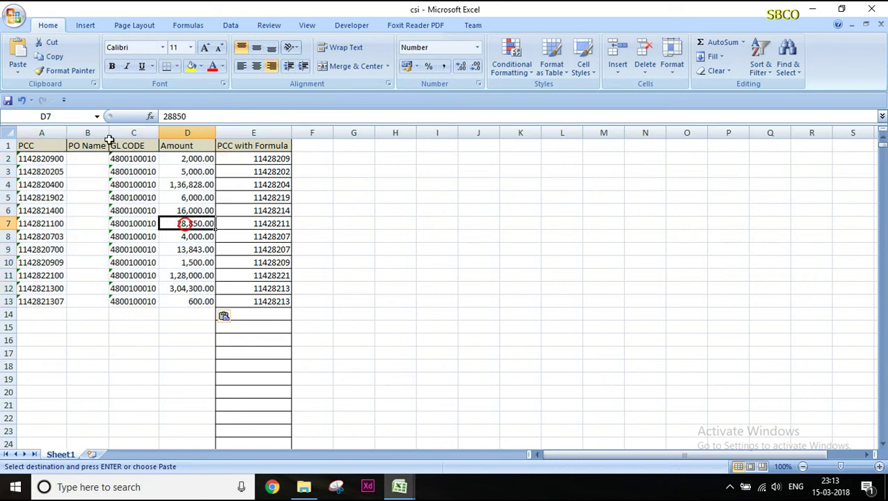
left_click(9, 102)
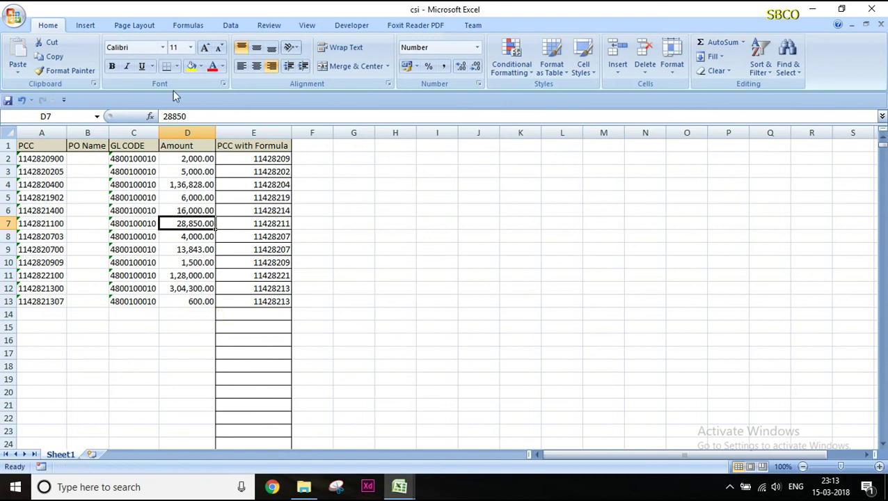
left_click(812, 9)
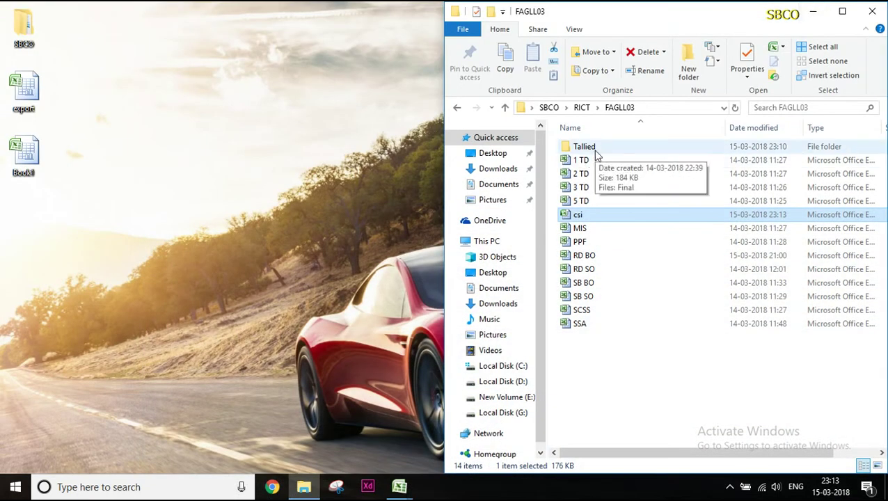
- Refresh the FAGLL03 folder, open the Final workbook from its Tallied subfolder and switch to the SB sheet
right_click(607, 374)
left_click(651, 239)
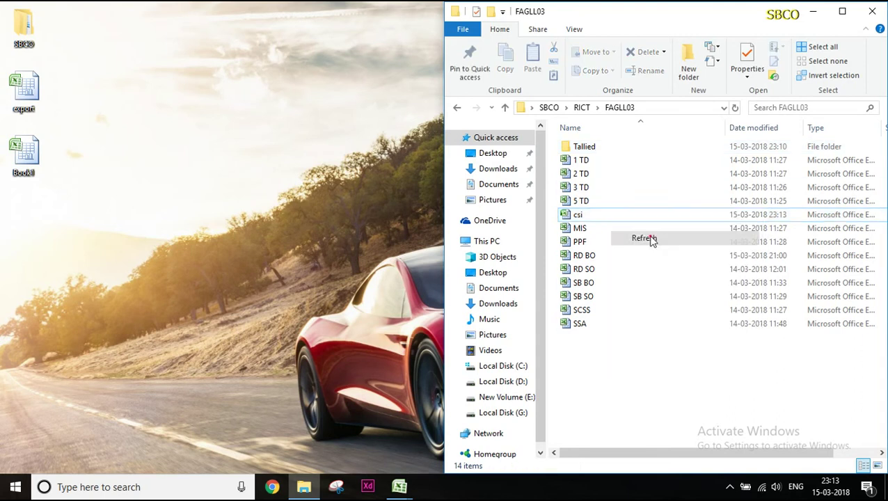
double_click(615, 147)
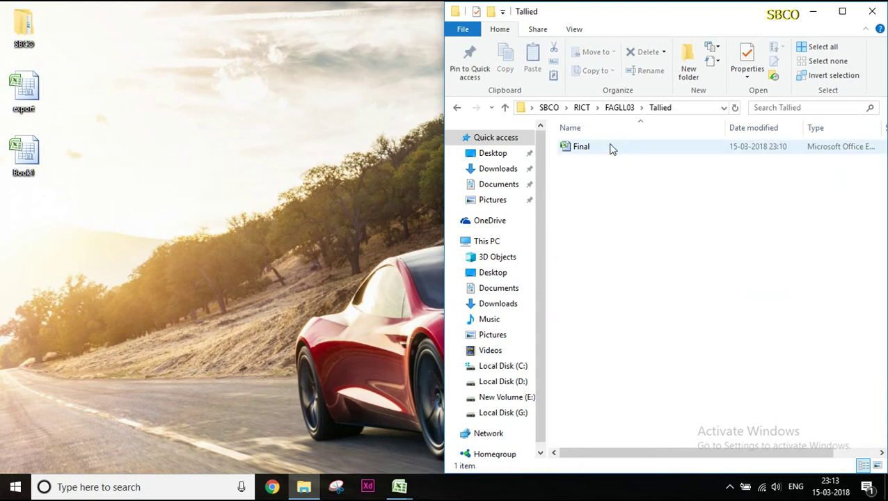
double_click(611, 148)
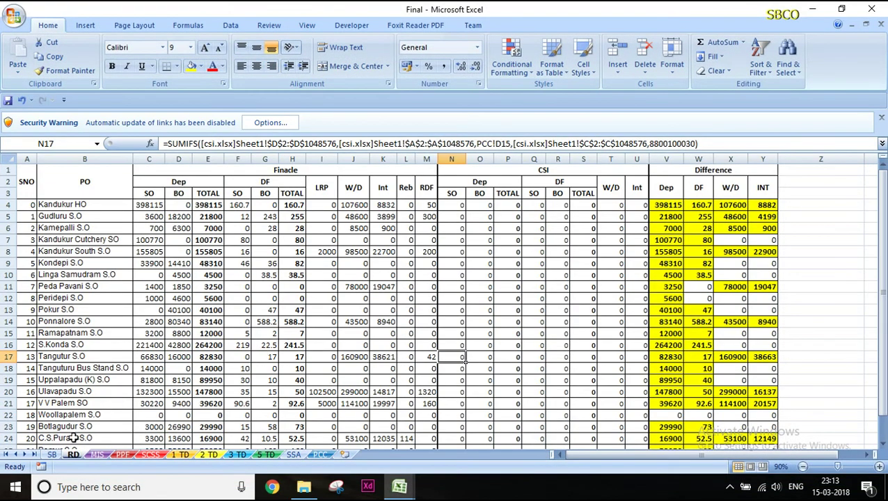
left_click(57, 454)
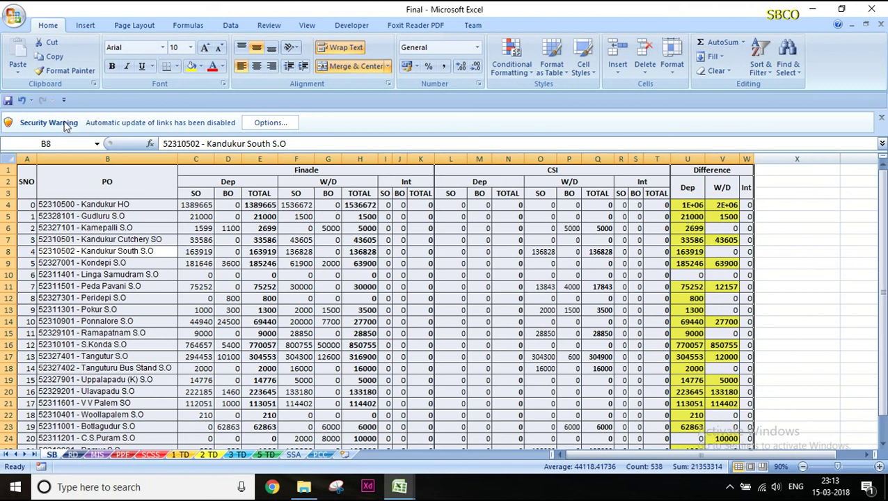
- Enable the blocked link content in Final and select CSI deposit cell L14 on the SB sheet
left_click(263, 124)
left_click(354, 230)
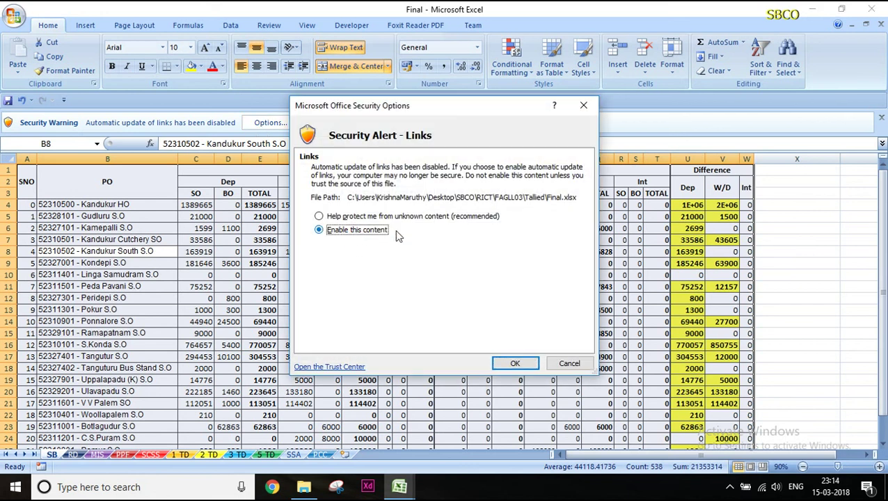
left_click(519, 360)
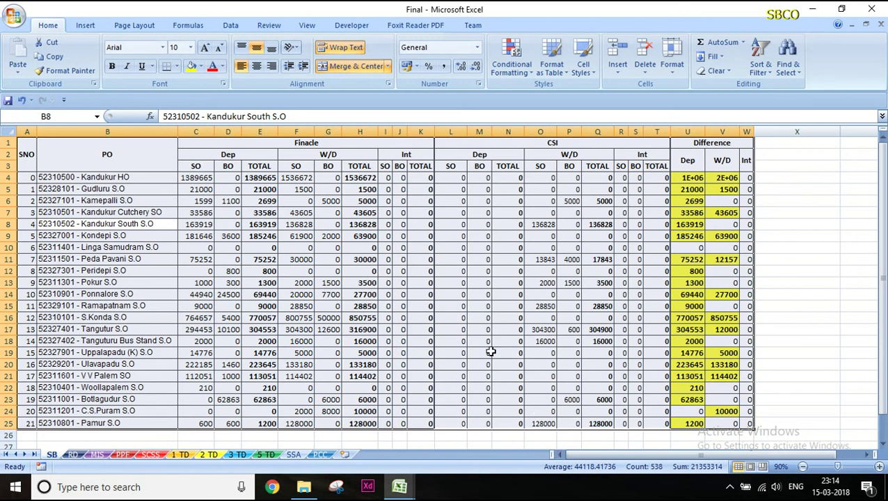
left_click(455, 296)
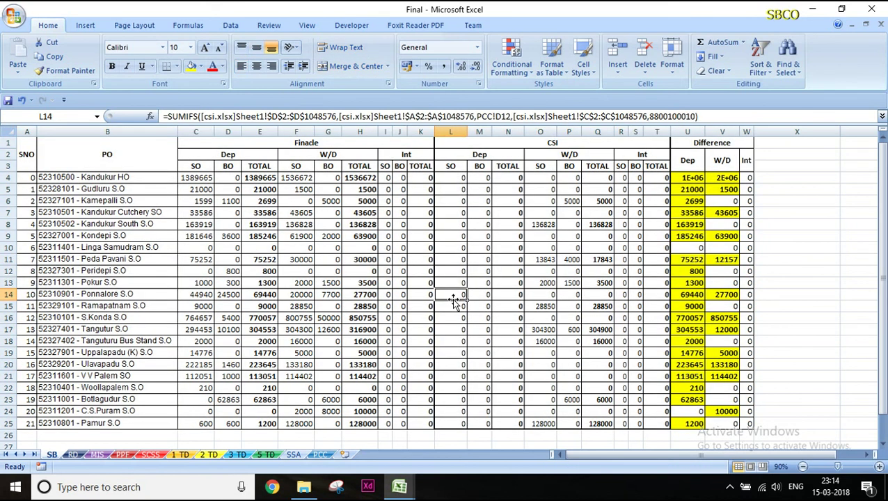
left_click(729, 487)
left_click(755, 433)
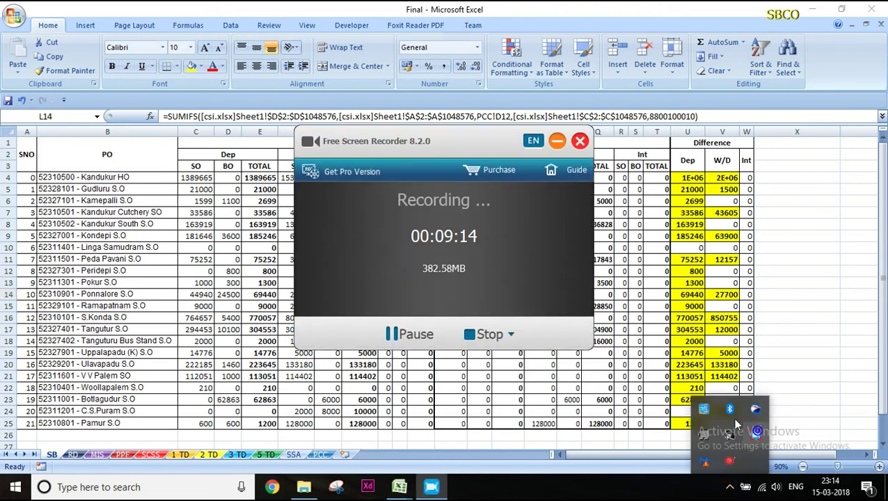